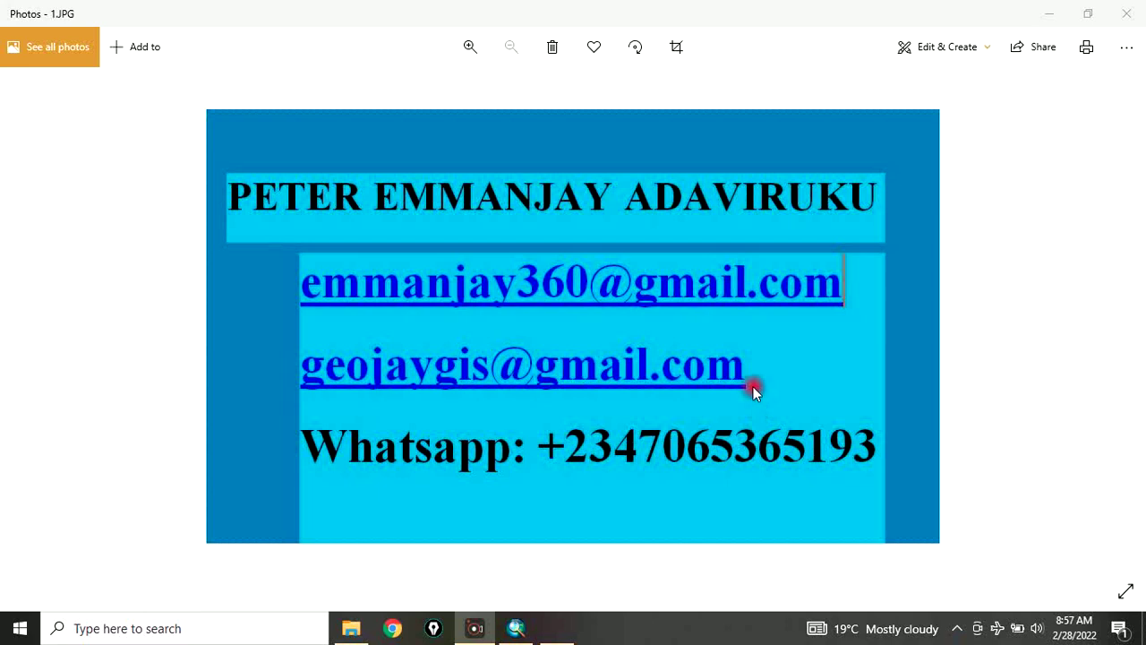
Step through the slides back to 'How to add map elements in ArcGIS', then switch to ArcMap.
{"action": "left_click", "coordinate": [1124, 321]}
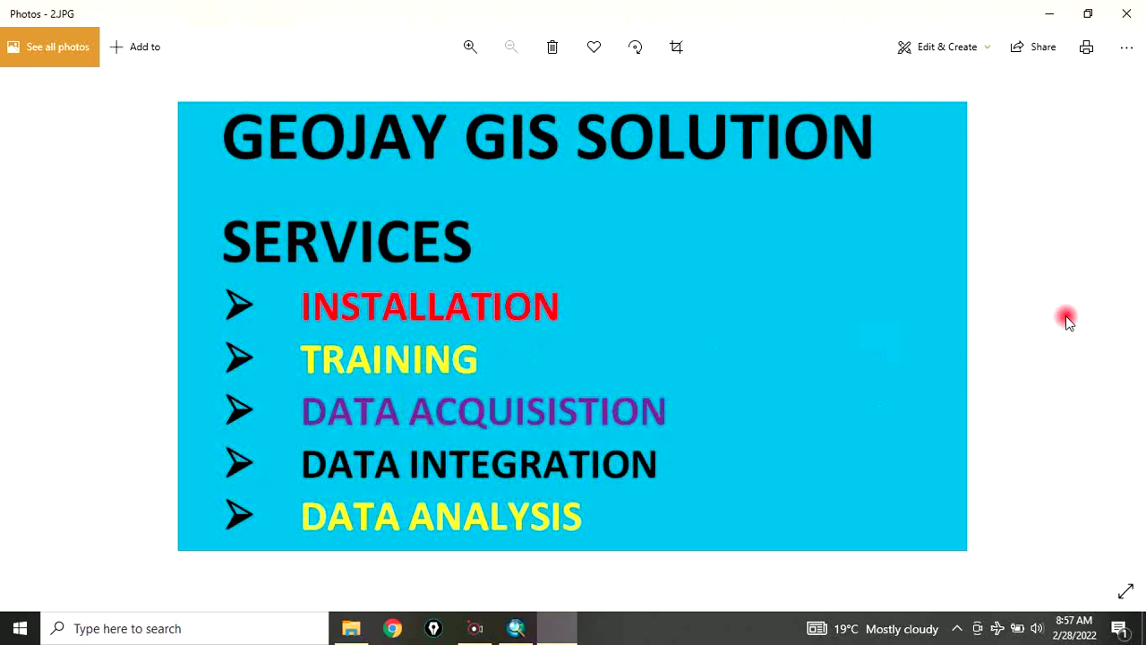
{"action": "left_click", "coordinate": [1121, 318]}
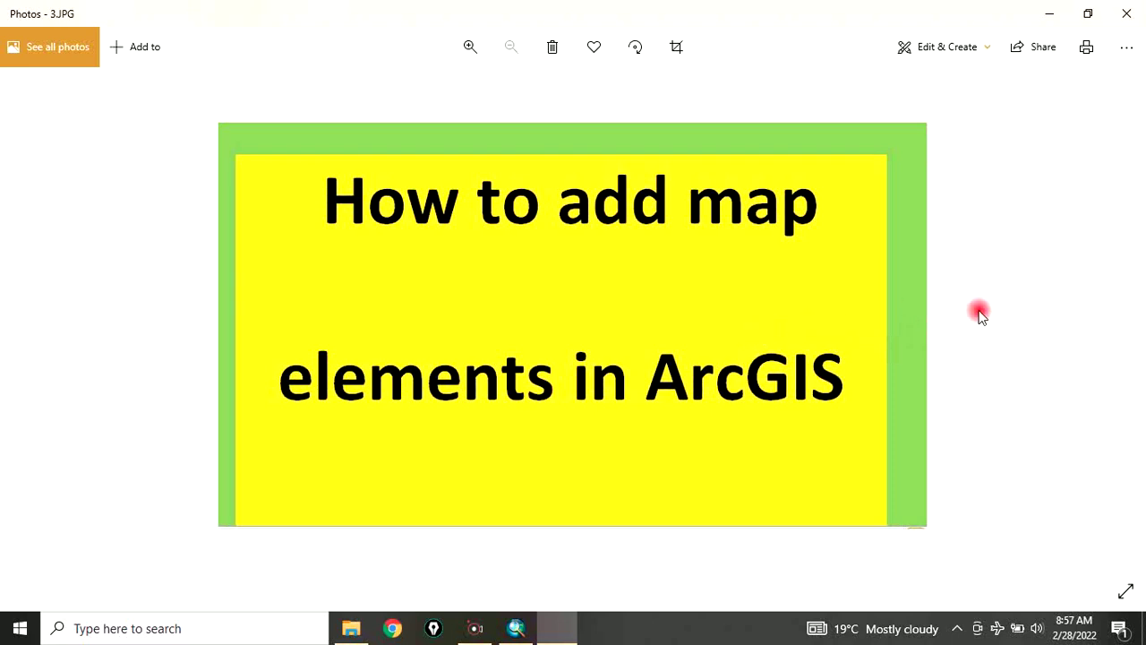
{"action": "left_click", "coordinate": [1126, 320]}
{"action": "left_click", "coordinate": [22, 319]}
{"action": "left_click", "coordinate": [519, 627]}
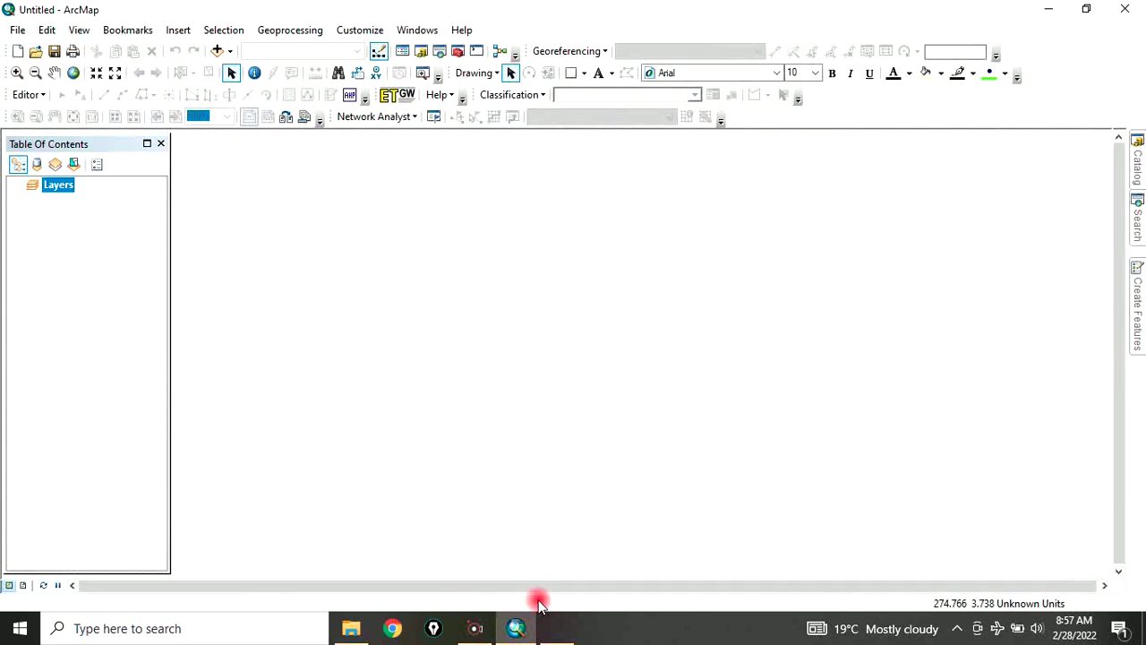
Add kogi lgas.shp and kogi roads.shp from the KOGI folder, accepting the spatial reference warning.
{"action": "left_click", "coordinate": [718, 611]}
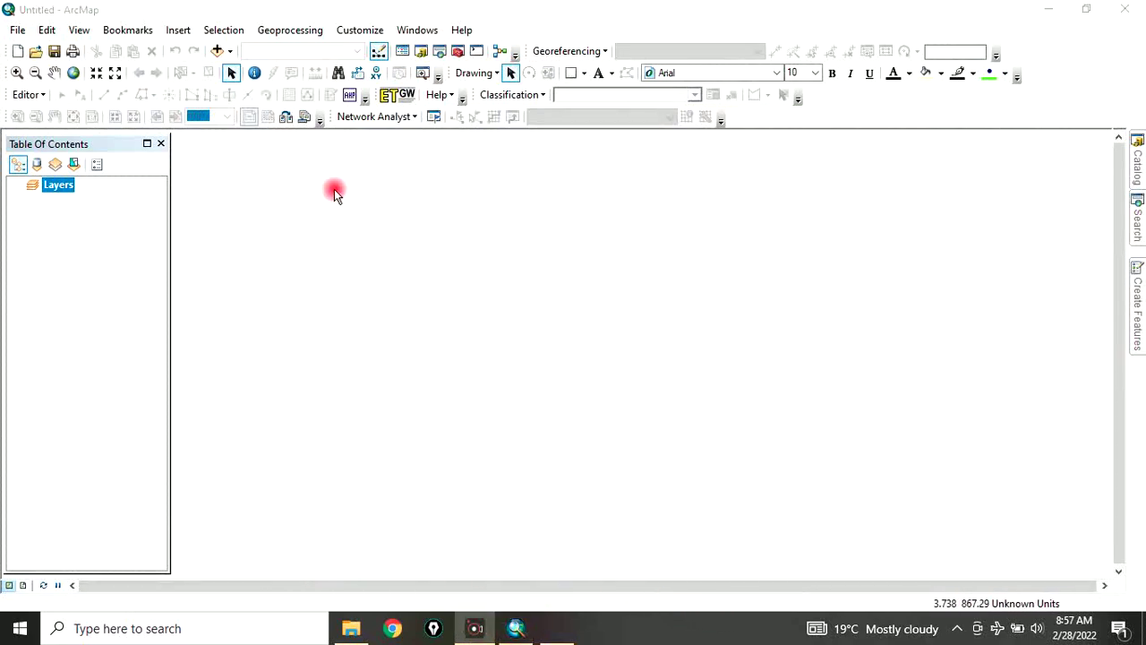
{"action": "left_click", "coordinate": [216, 51]}
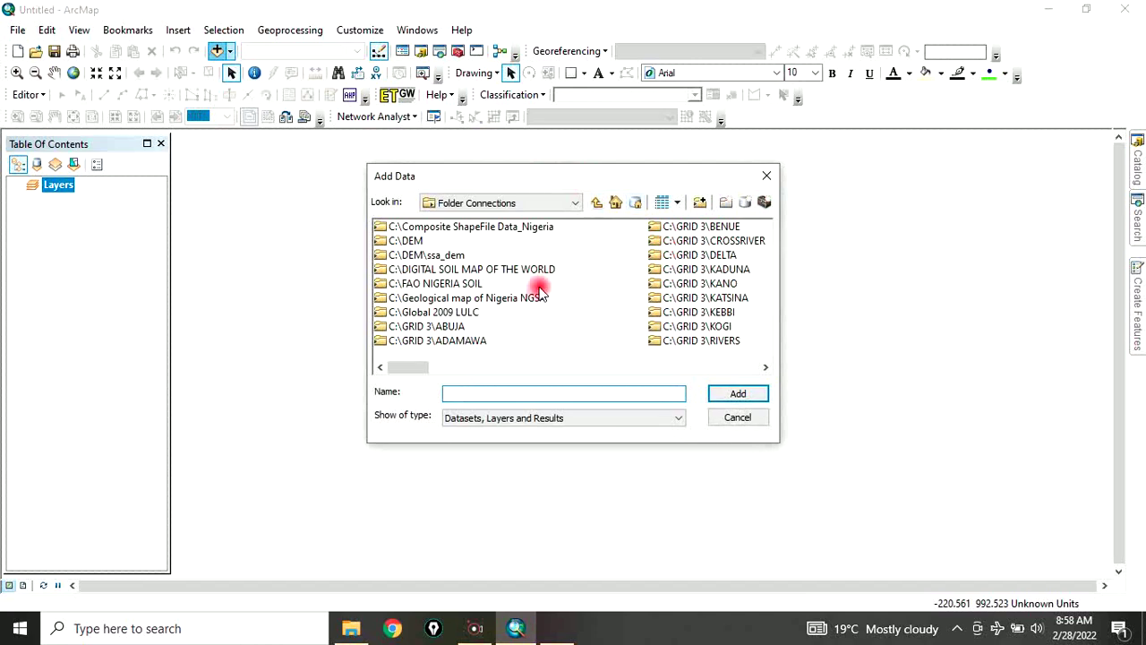
{"action": "scroll", "coordinate": [547, 282], "scroll_direction": "down", "scroll_amount": 2}
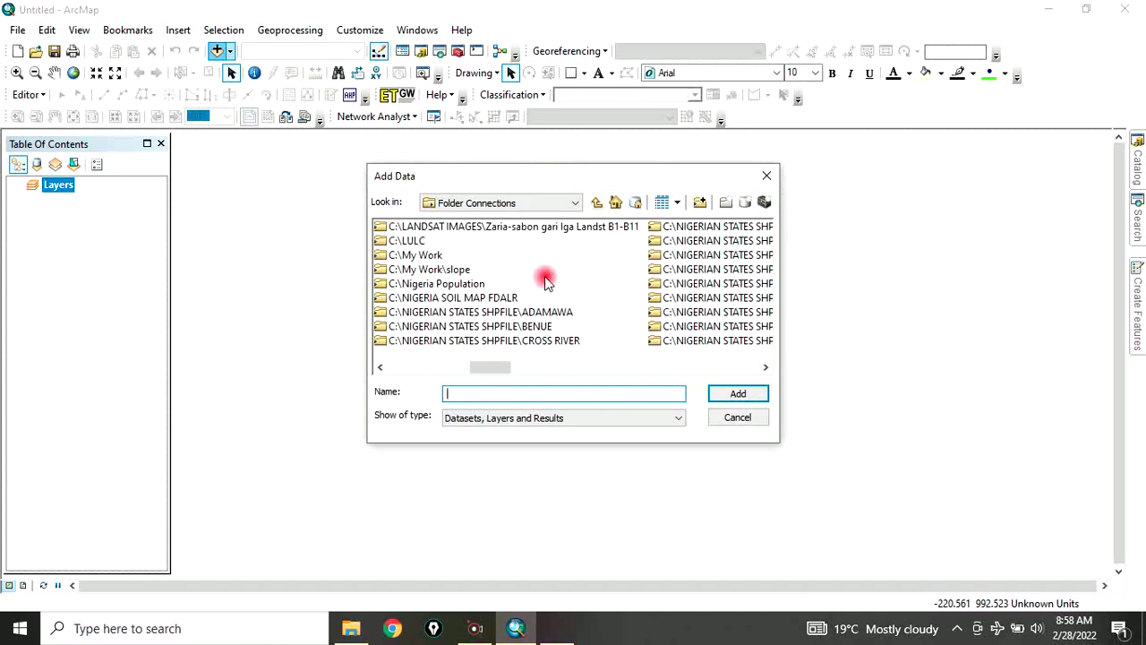
{"action": "scroll", "coordinate": [546, 282], "scroll_direction": "down", "scroll_amount": 4}
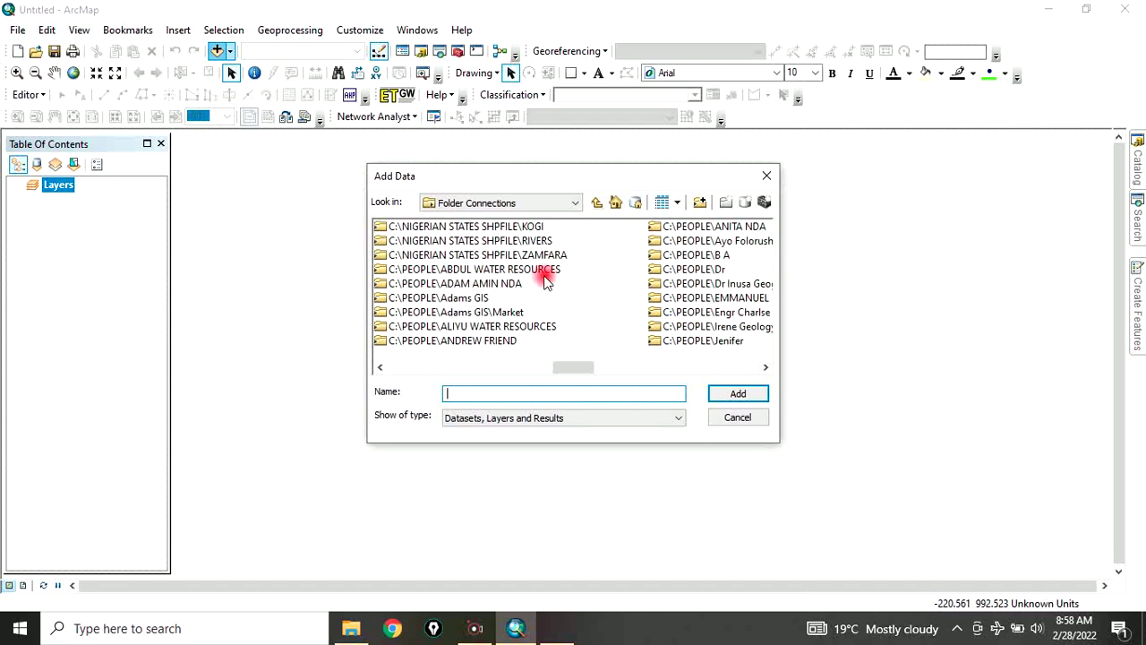
{"action": "double_click", "coordinate": [448, 228]}
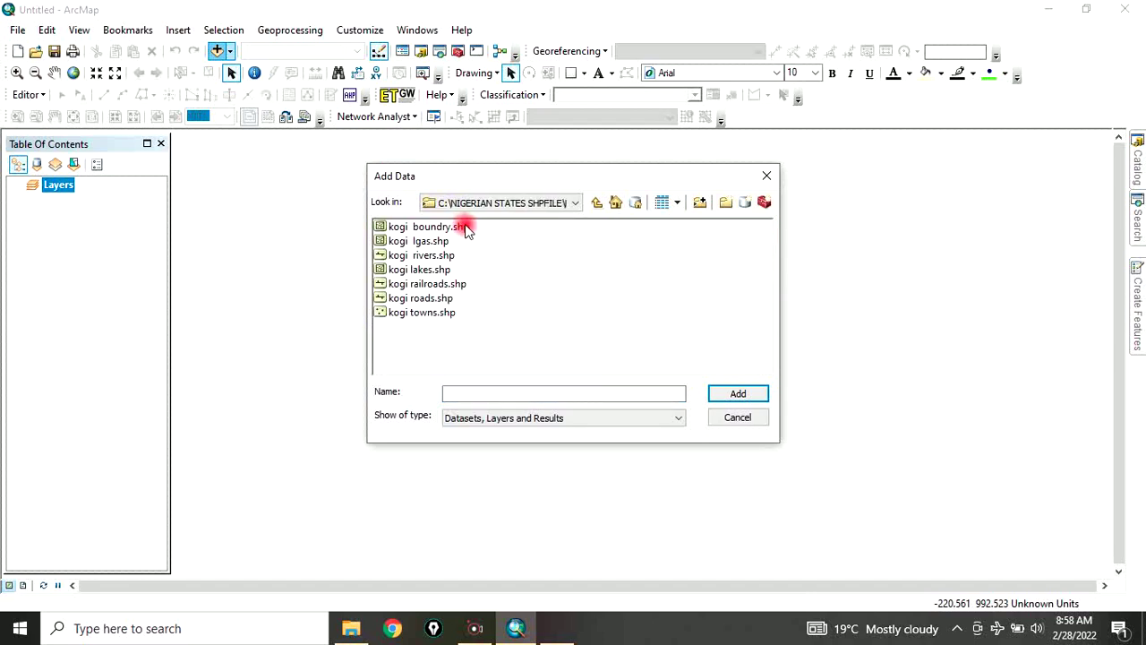
{"action": "left_click", "coordinate": [400, 244]}
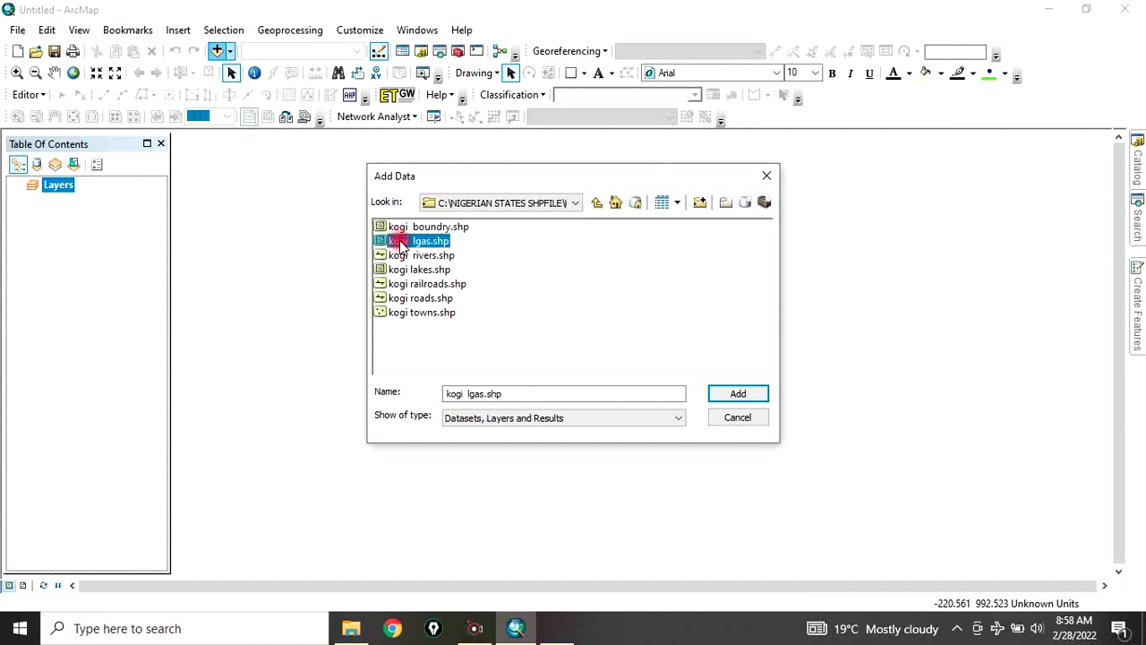
{"action": "left_click", "coordinate": [423, 300], "text": "ctrl"}
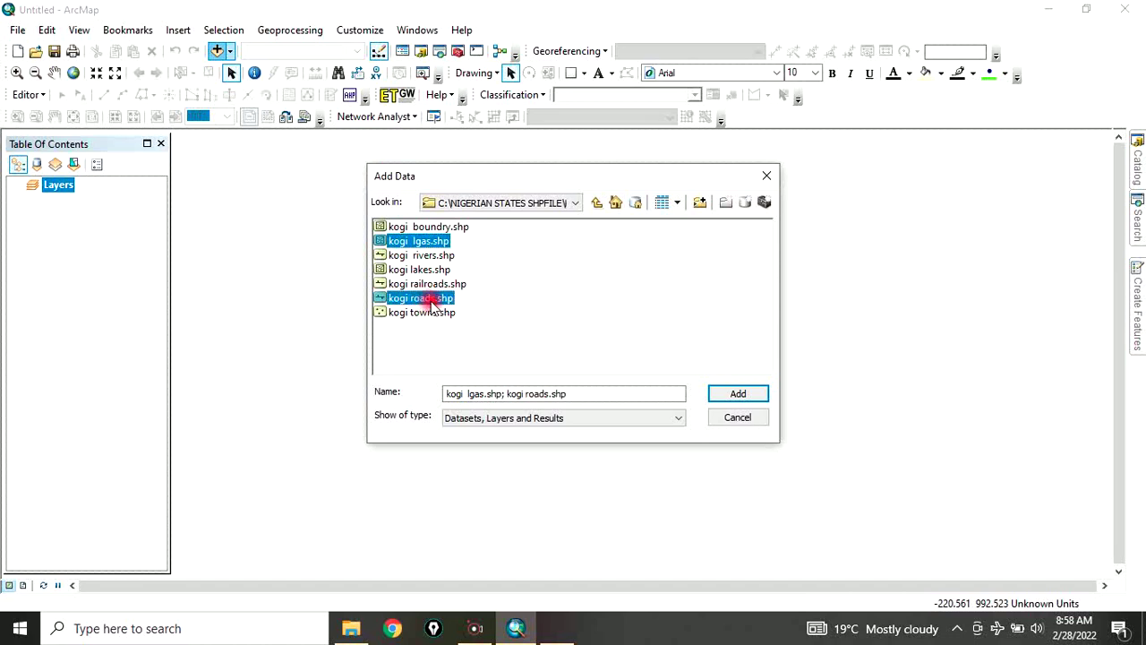
{"action": "left_click", "coordinate": [722, 396]}
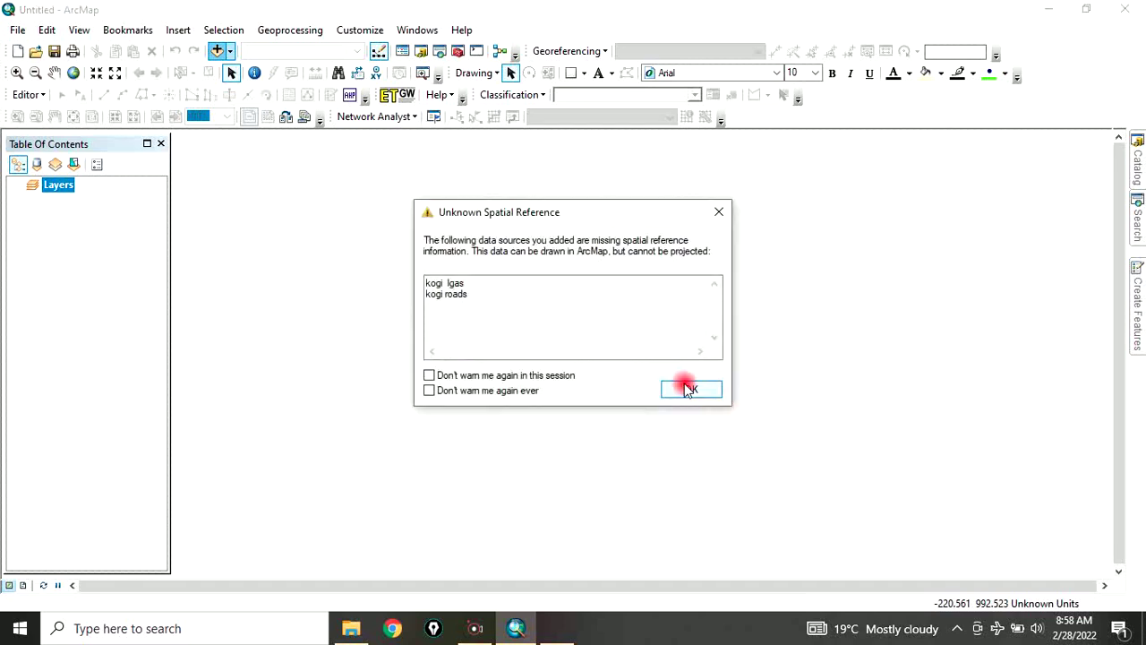
{"action": "left_click", "coordinate": [685, 391]}
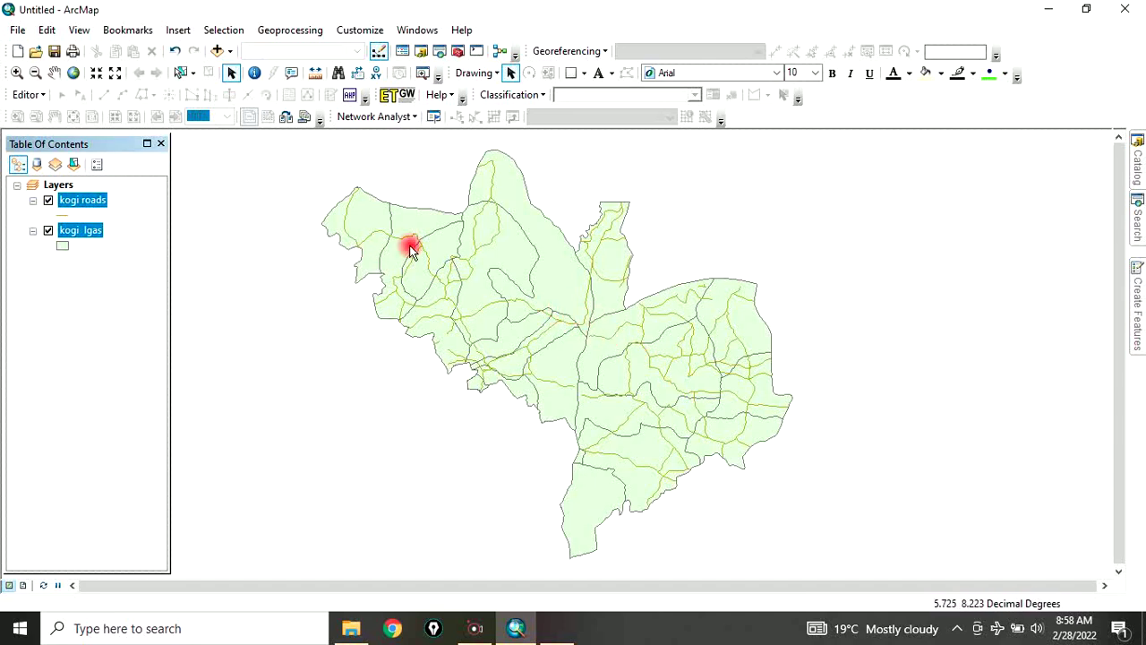
Symbolize kogi roads with the red Highway line at a reduced width.
{"action": "left_click", "coordinate": [66, 217]}
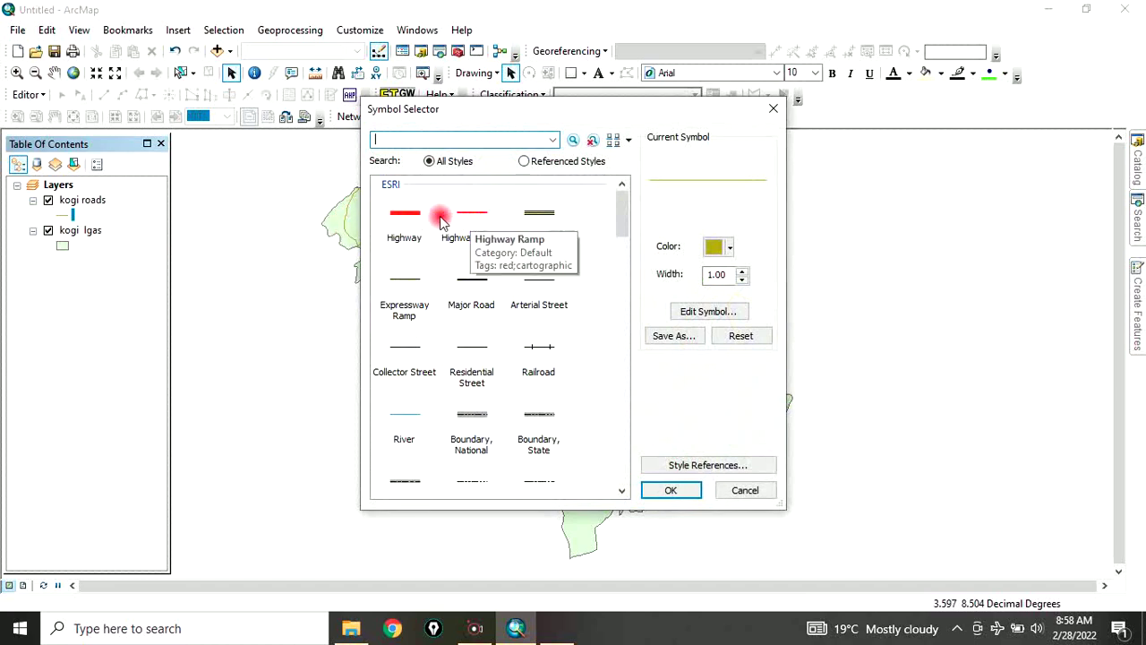
{"action": "left_click", "coordinate": [412, 218]}
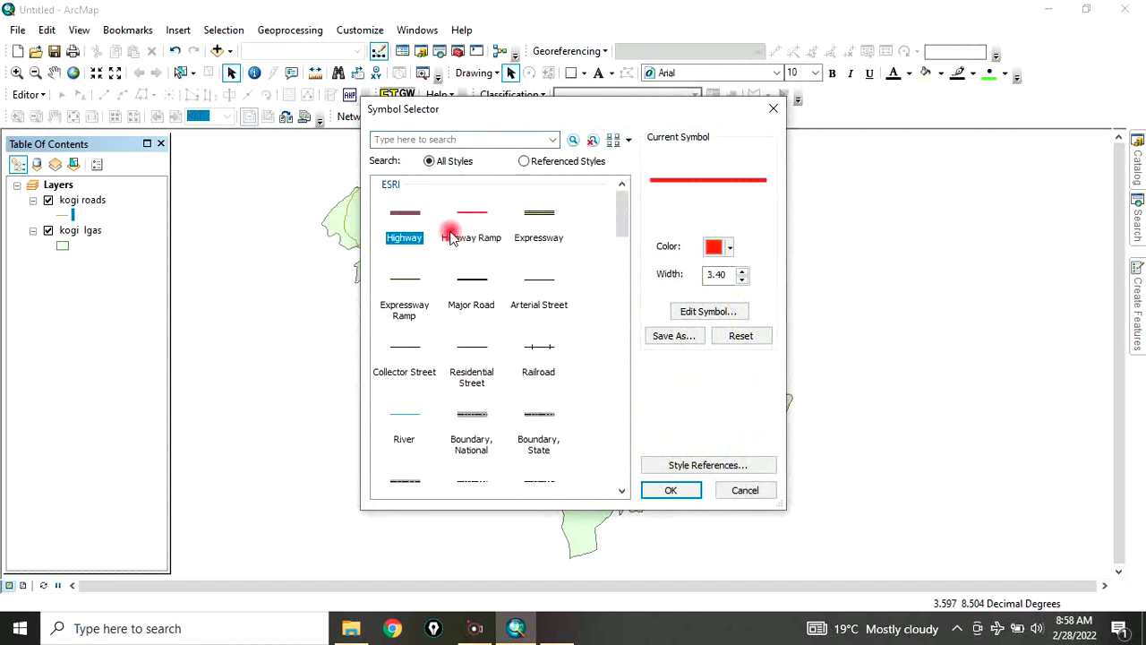
{"action": "left_click", "coordinate": [720, 274]}
{"action": "left_click", "coordinate": [742, 273]}
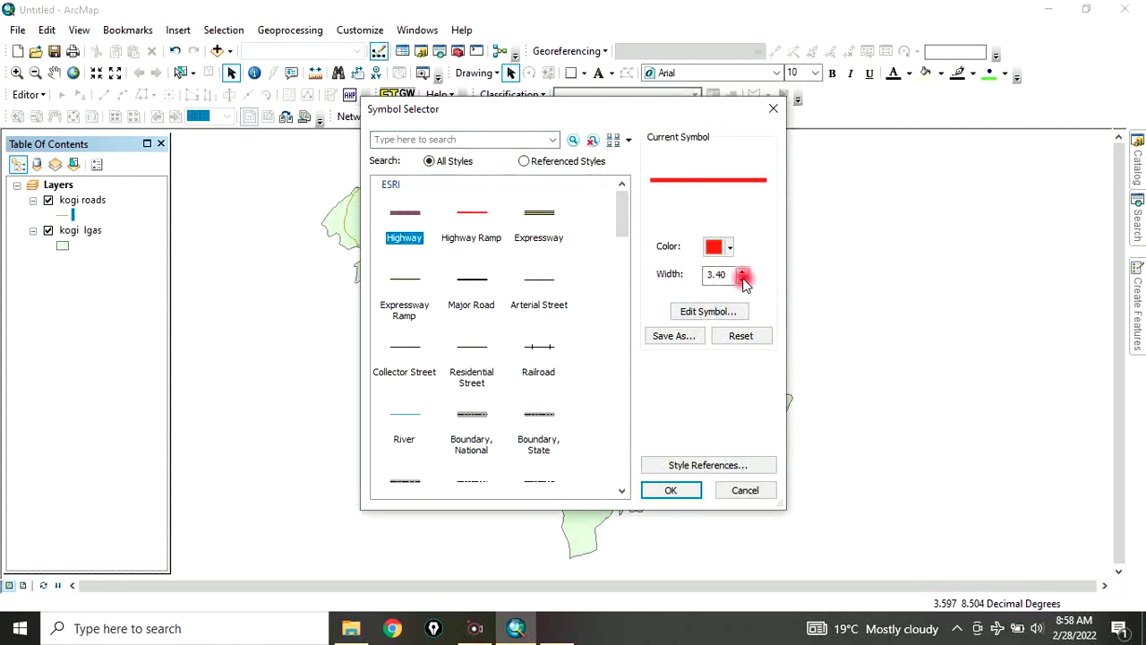
{"action": "type", "text": "5"}
{"action": "left_click", "coordinate": [742, 281]}
{"action": "left_click", "coordinate": [741, 282]}
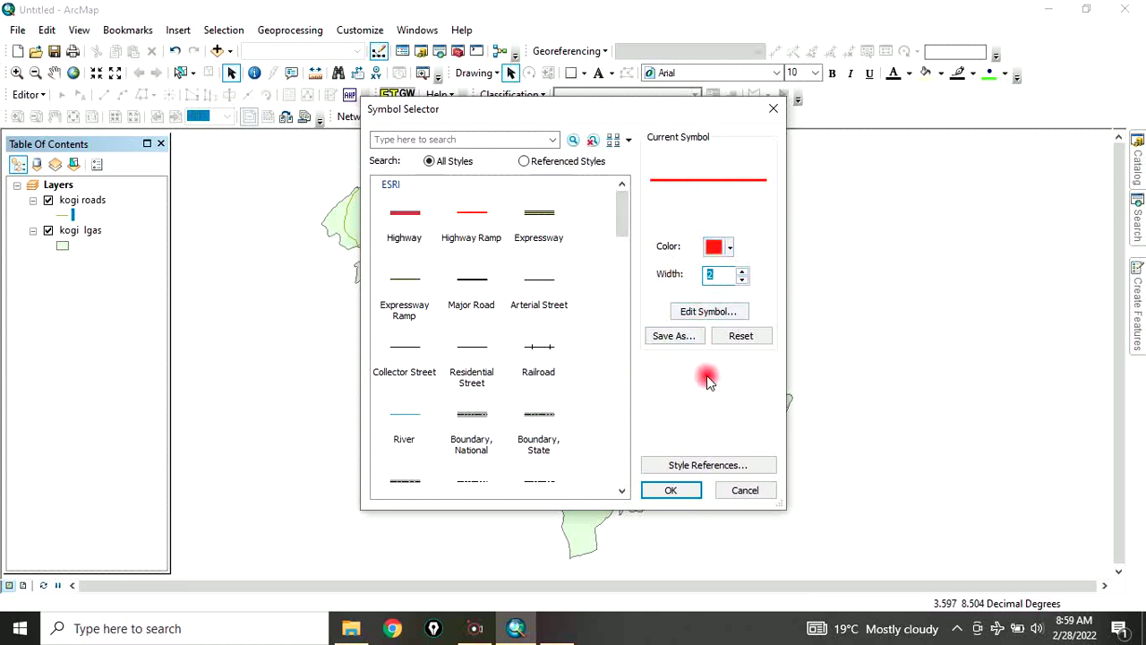
{"action": "left_click", "coordinate": [667, 489]}
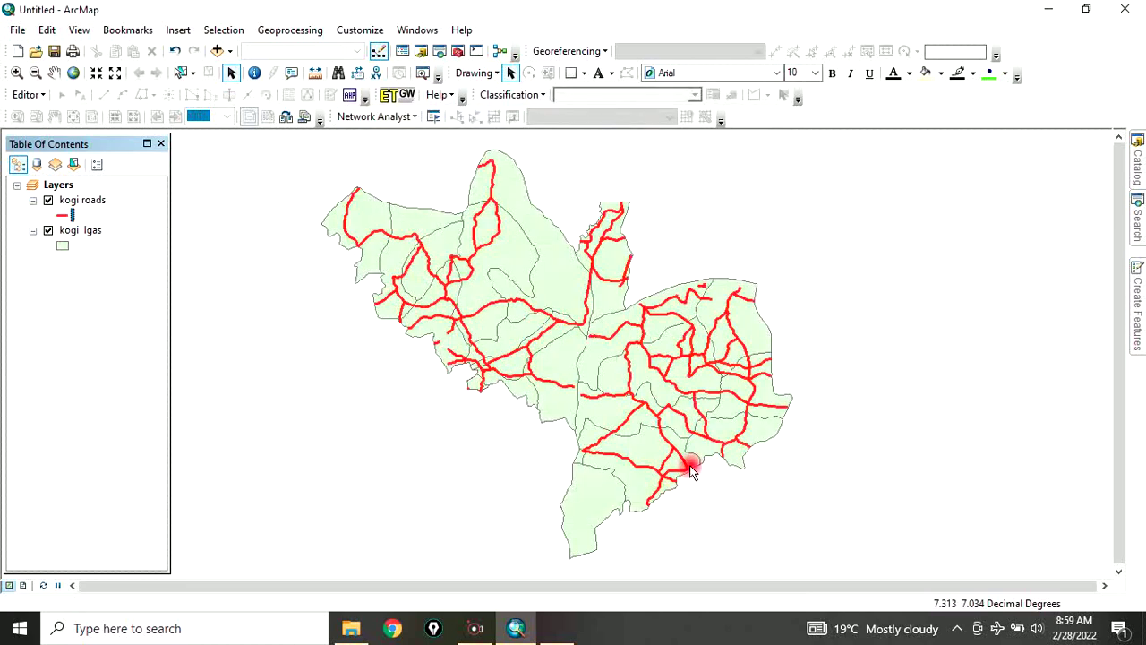
Make the kogi lgas polygons Hollow with an outline width of 1.
{"action": "left_click", "coordinate": [63, 248]}
{"action": "left_click", "coordinate": [408, 281]}
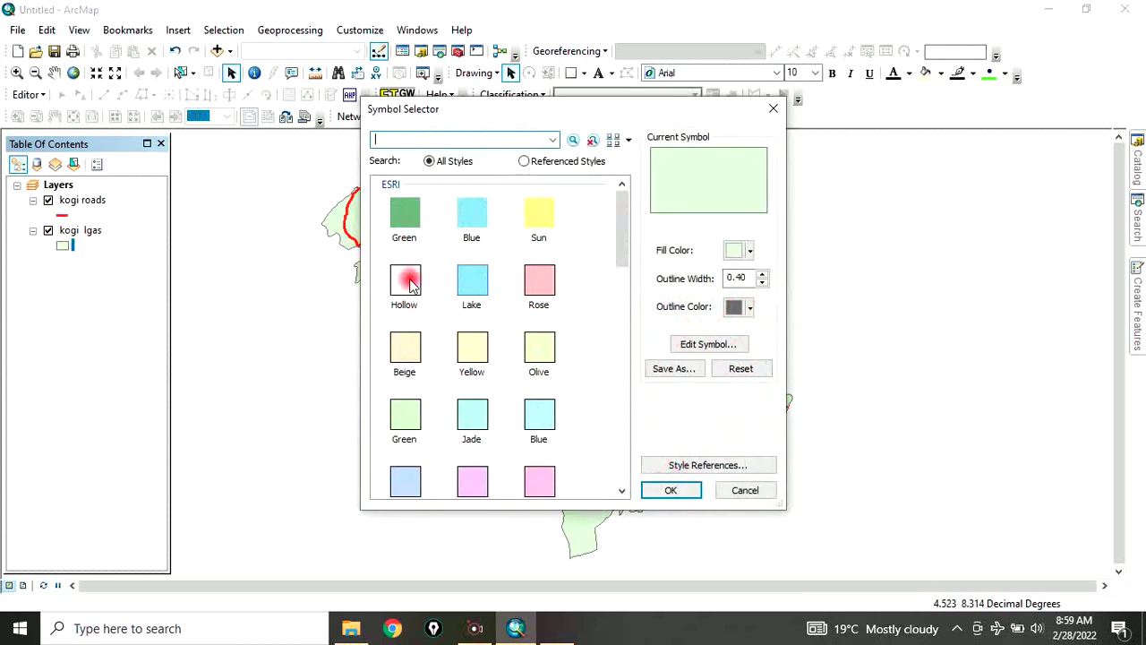
{"action": "left_click", "coordinate": [762, 273]}
{"action": "left_click", "coordinate": [671, 489]}
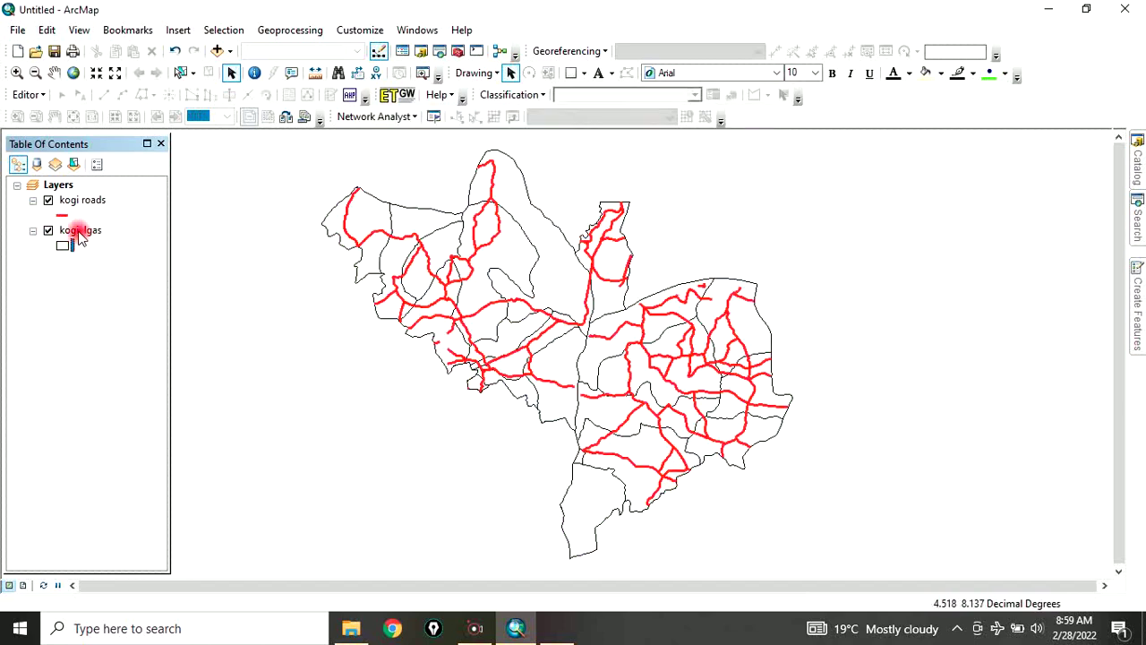
{"action": "left_click", "coordinate": [78, 230]}
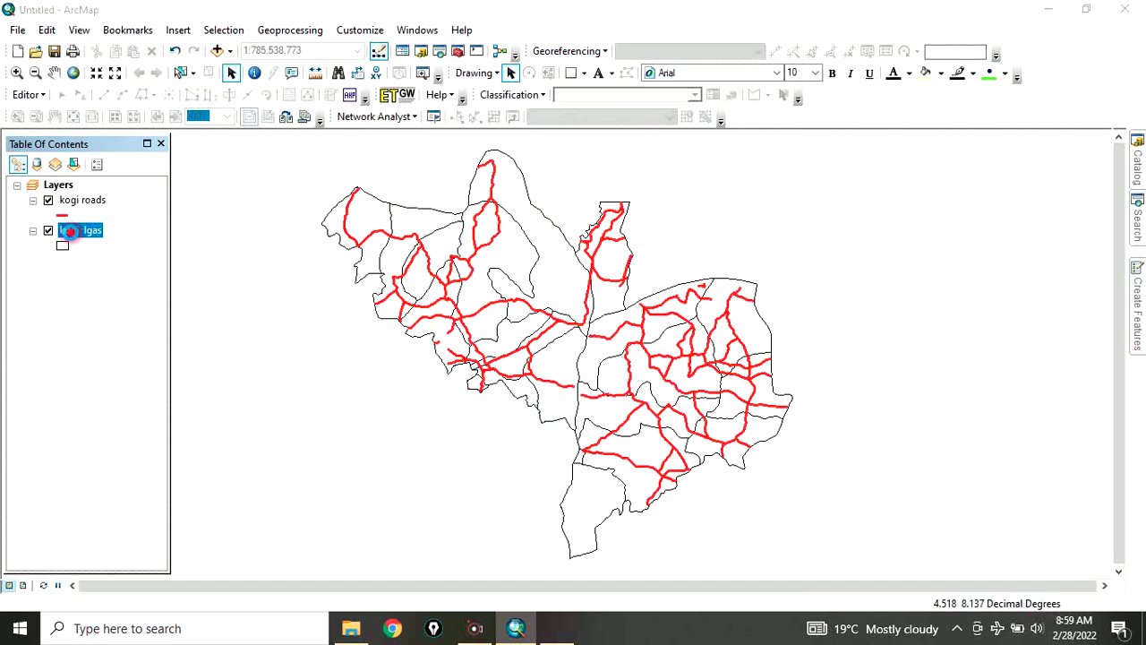
Label the kogi lgas polygons by name in bold size 12, then bring ArcMap back to front.
{"action": "double_click", "coordinate": [80, 231]}
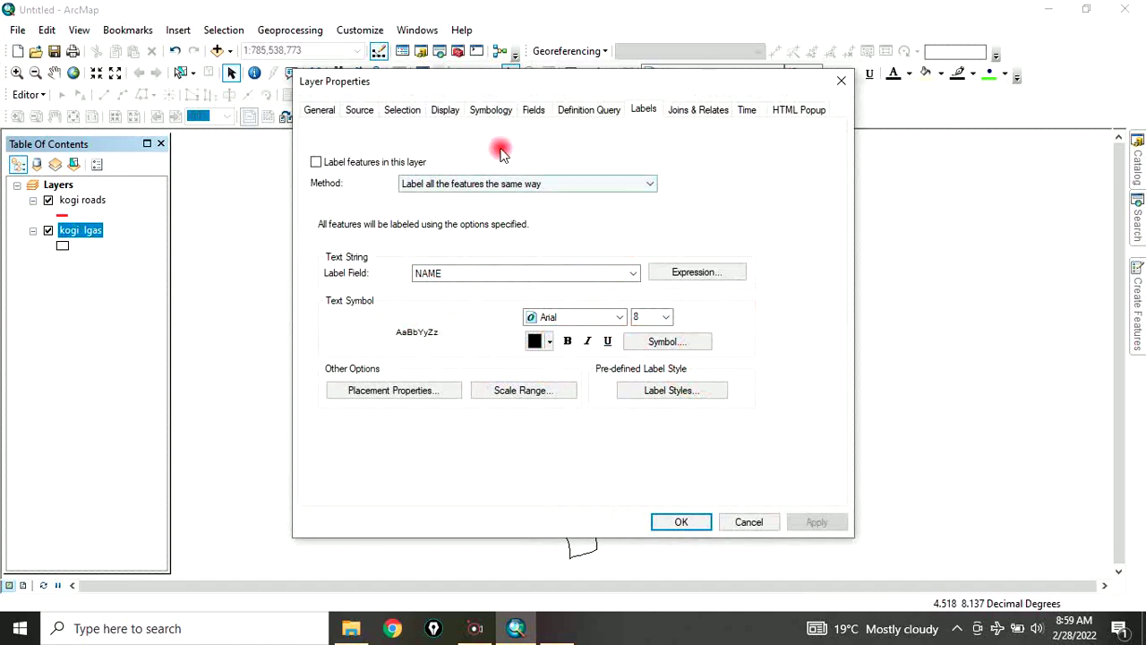
{"action": "left_click", "coordinate": [316, 163]}
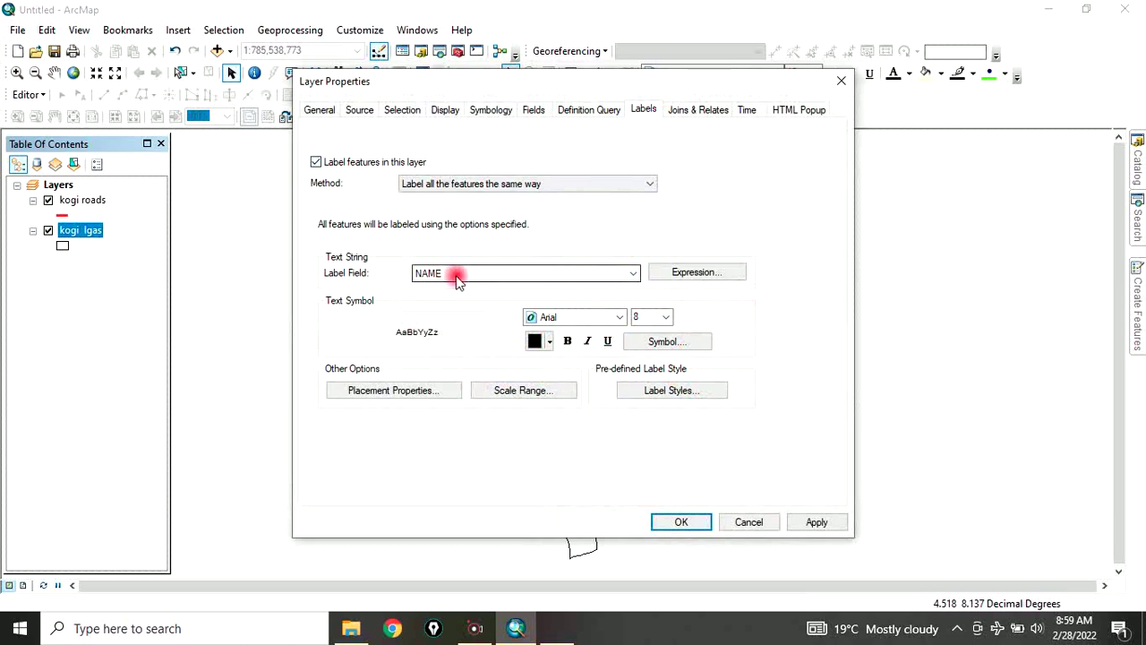
{"action": "left_click", "coordinate": [665, 317]}
{"action": "left_click", "coordinate": [641, 375]}
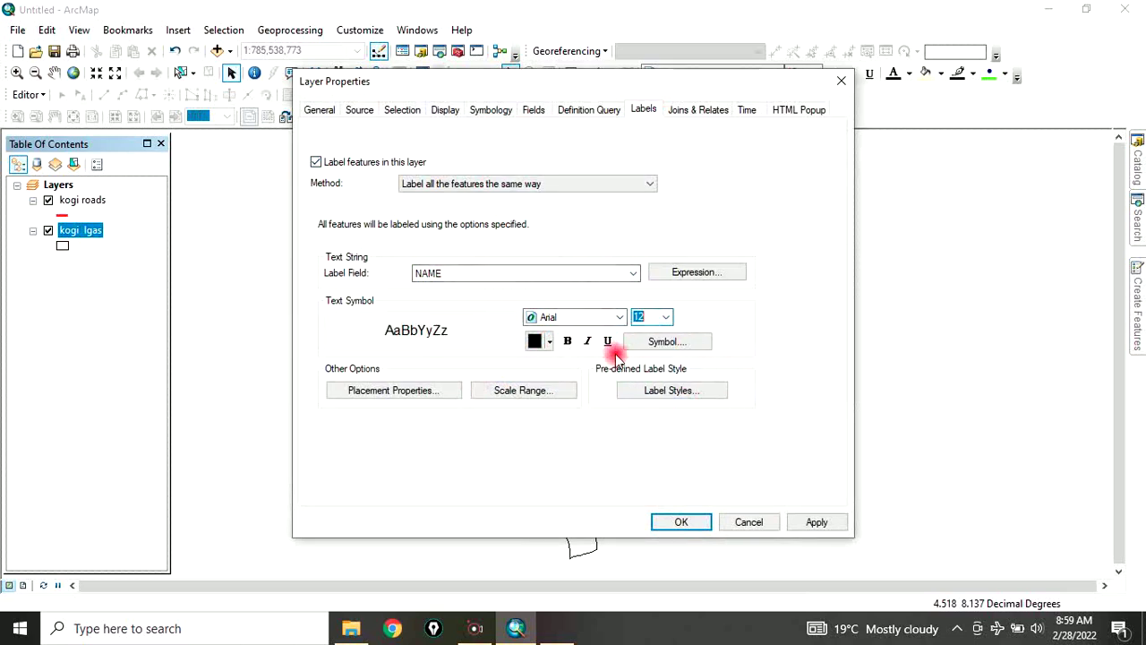
{"action": "left_click", "coordinate": [569, 341]}
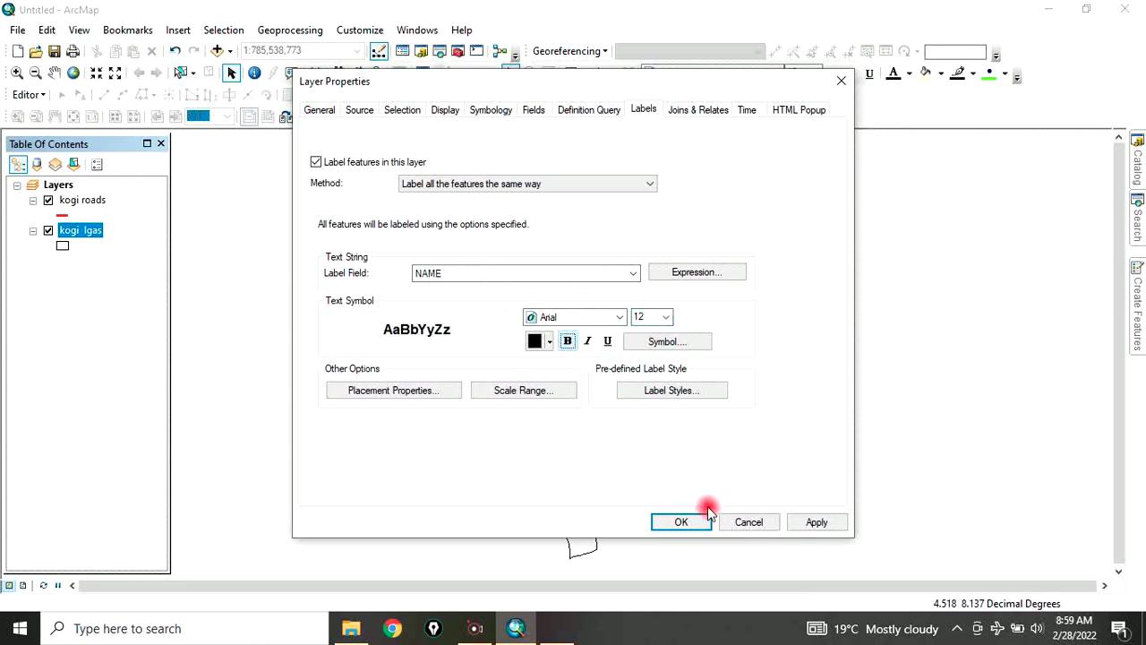
{"action": "left_click", "coordinate": [680, 521]}
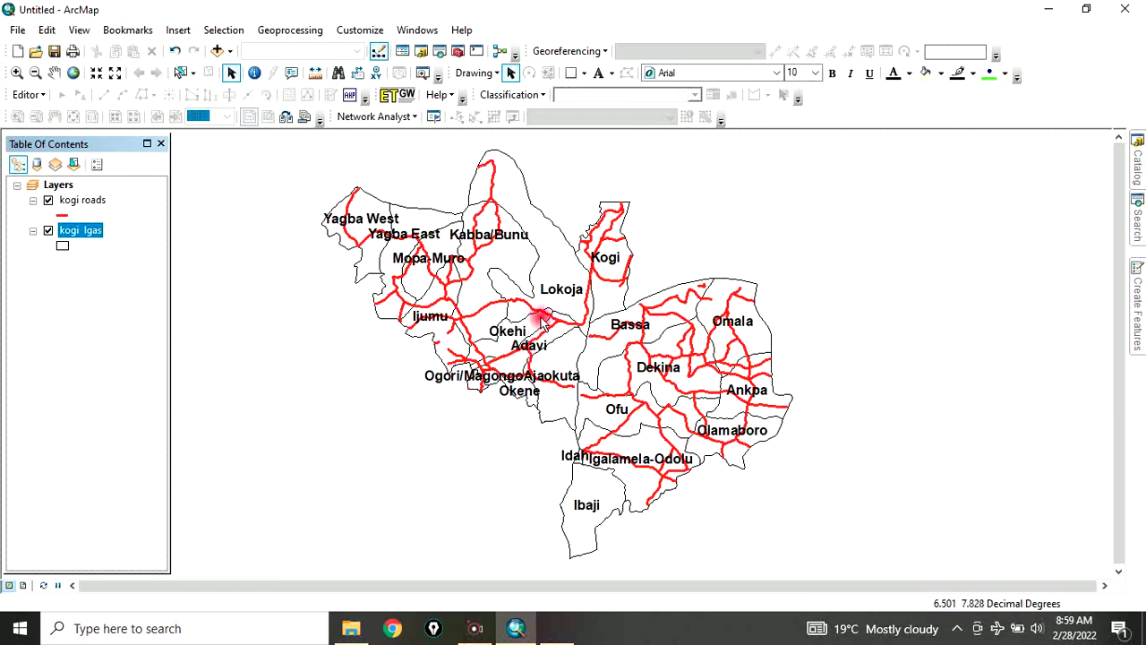
{"action": "left_click", "coordinate": [570, 629]}
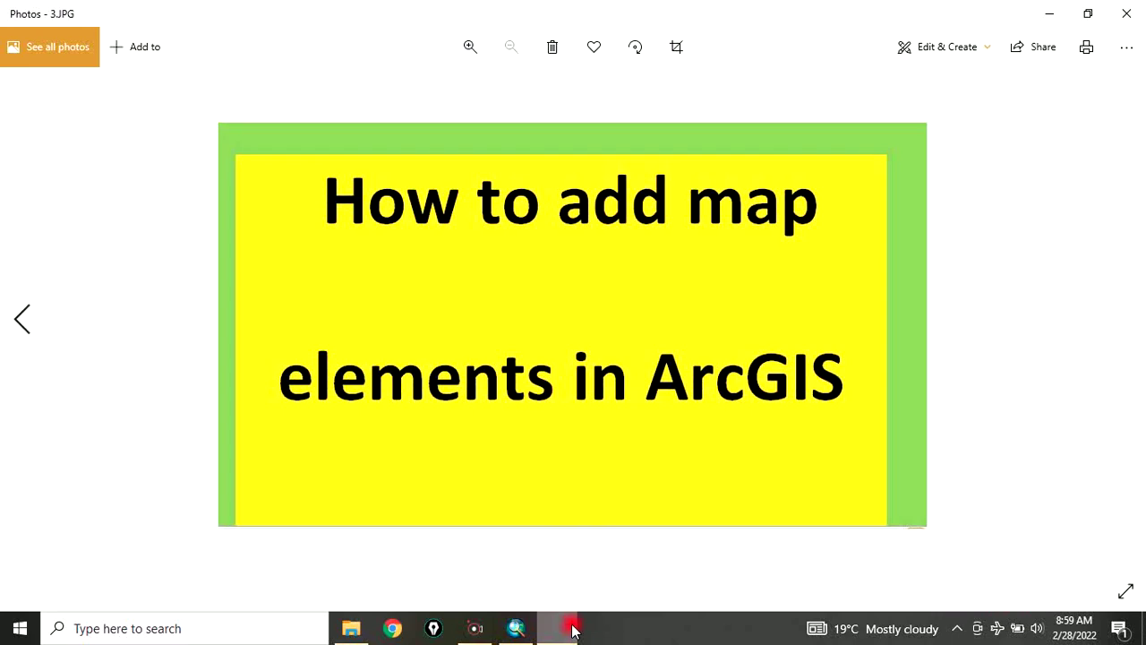
{"action": "left_click", "coordinate": [573, 631]}
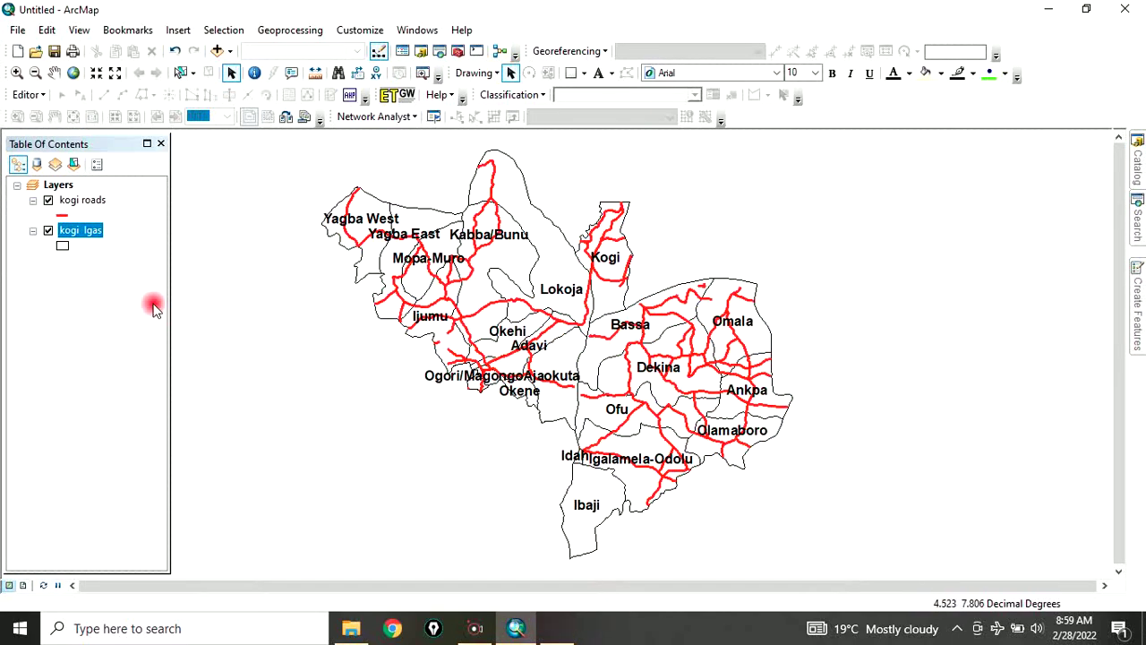
Switch to layout view and set the page to Landscape in Page and Print Setup.
{"action": "left_click", "coordinate": [24, 587]}
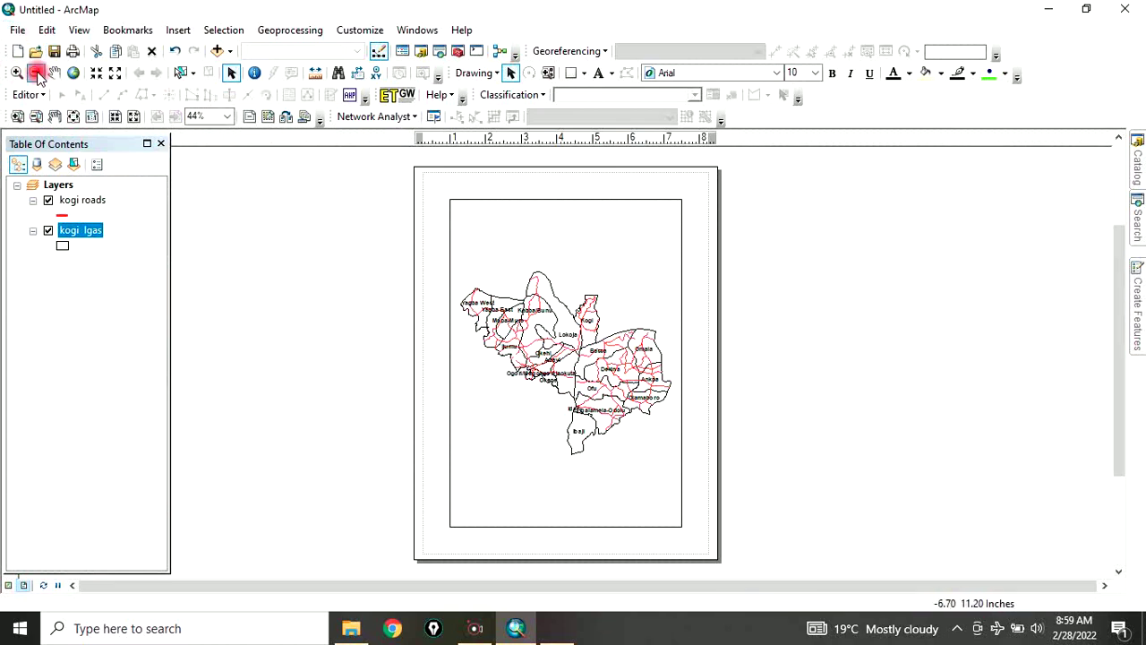
{"action": "left_click", "coordinate": [18, 31]}
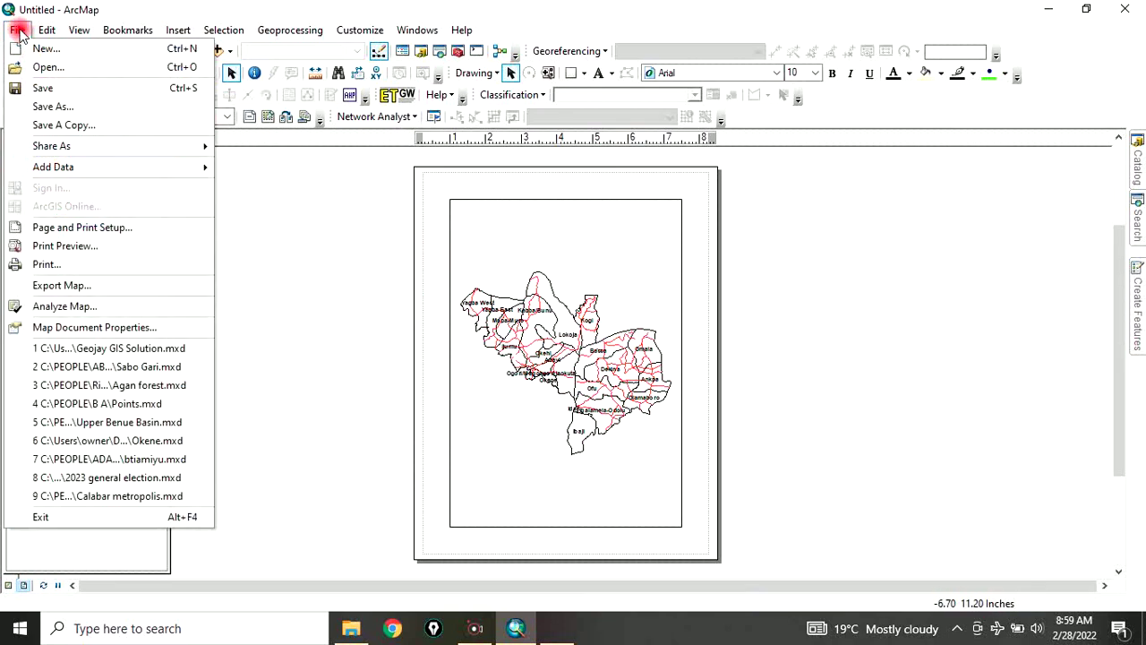
{"action": "left_click", "coordinate": [77, 230]}
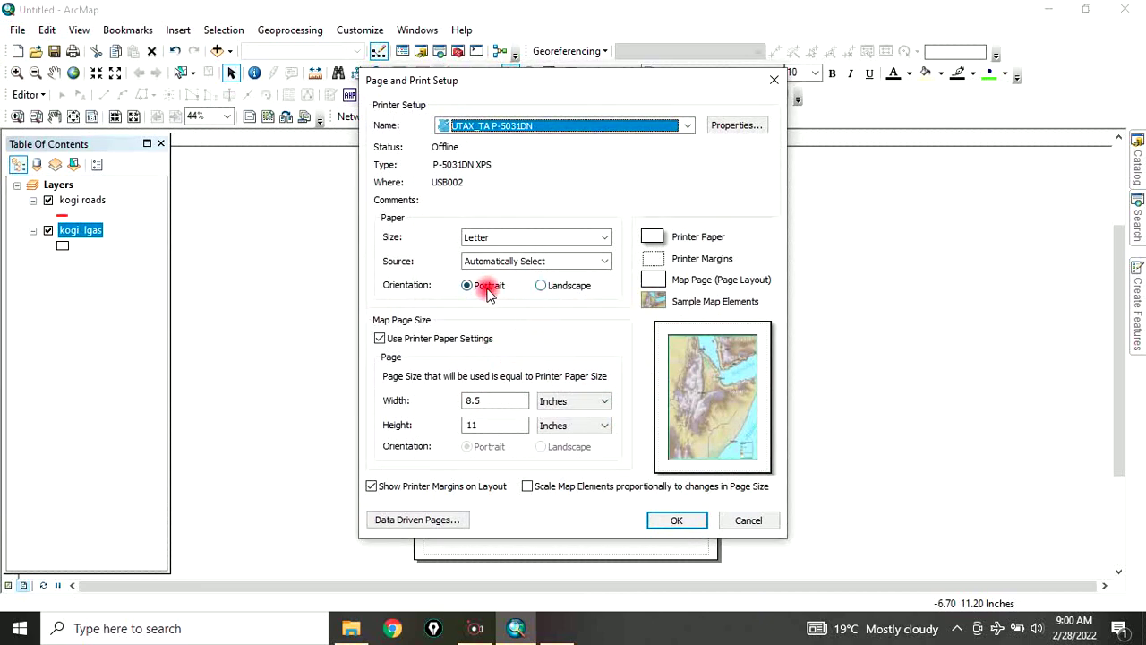
{"action": "left_click", "coordinate": [539, 285]}
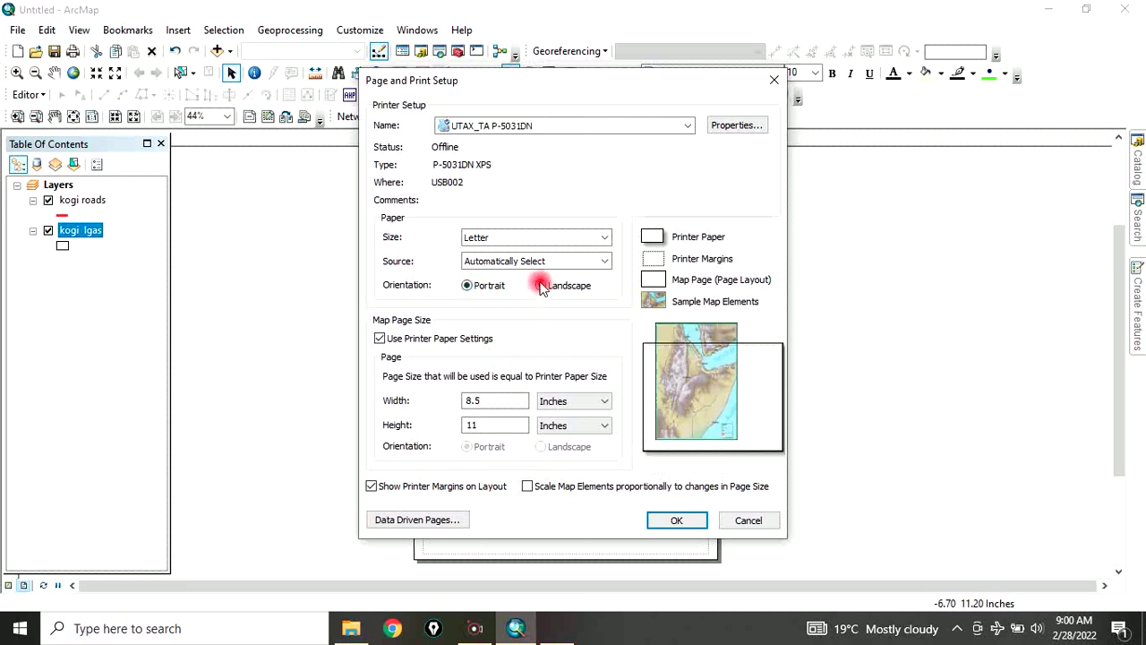
{"action": "left_click", "coordinate": [667, 522]}
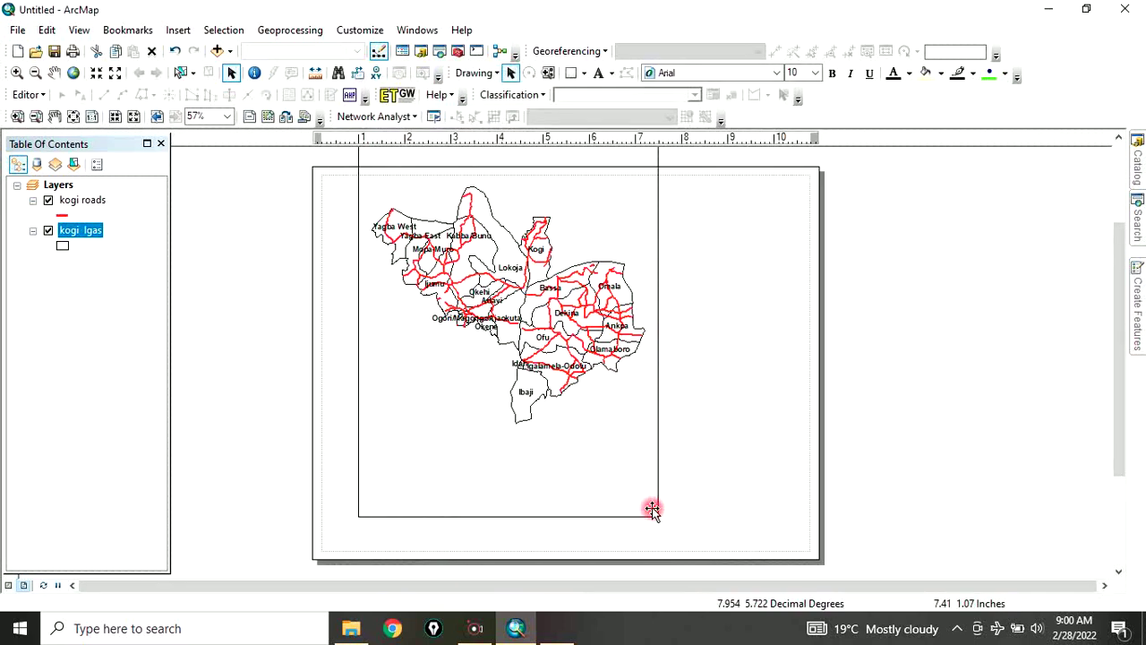
Resize and reposition the data frame so the Kogi map fills more of the page.
{"action": "left_click", "coordinate": [527, 488]}
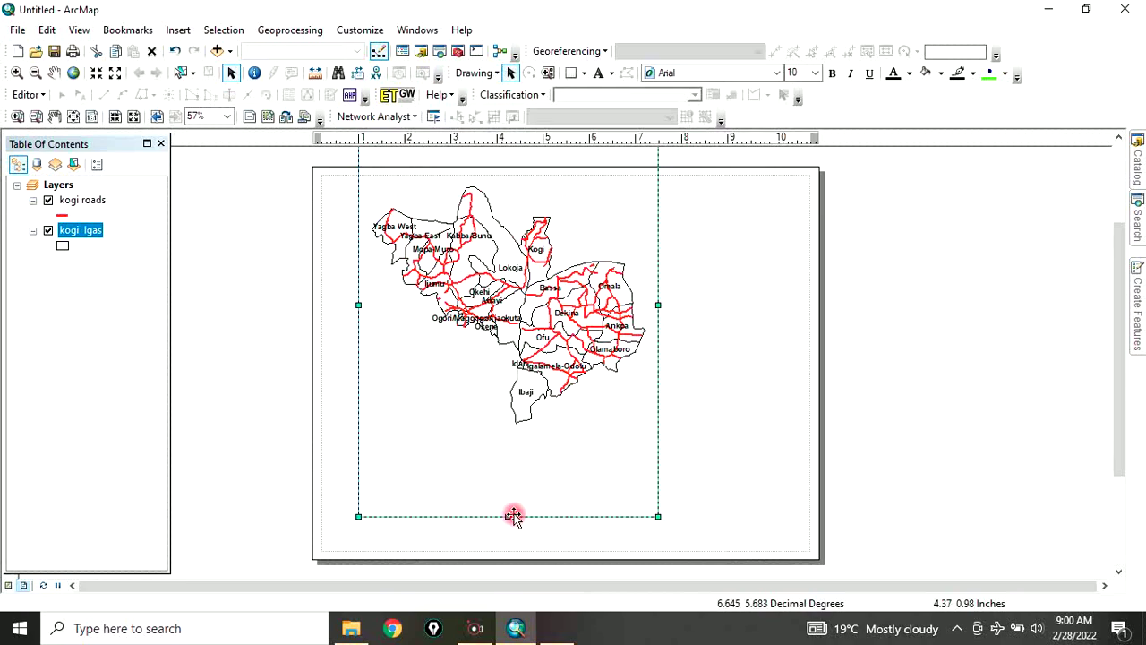
{"action": "left_click_drag", "start_coordinate": [507, 515], "coordinate": [510, 399]}
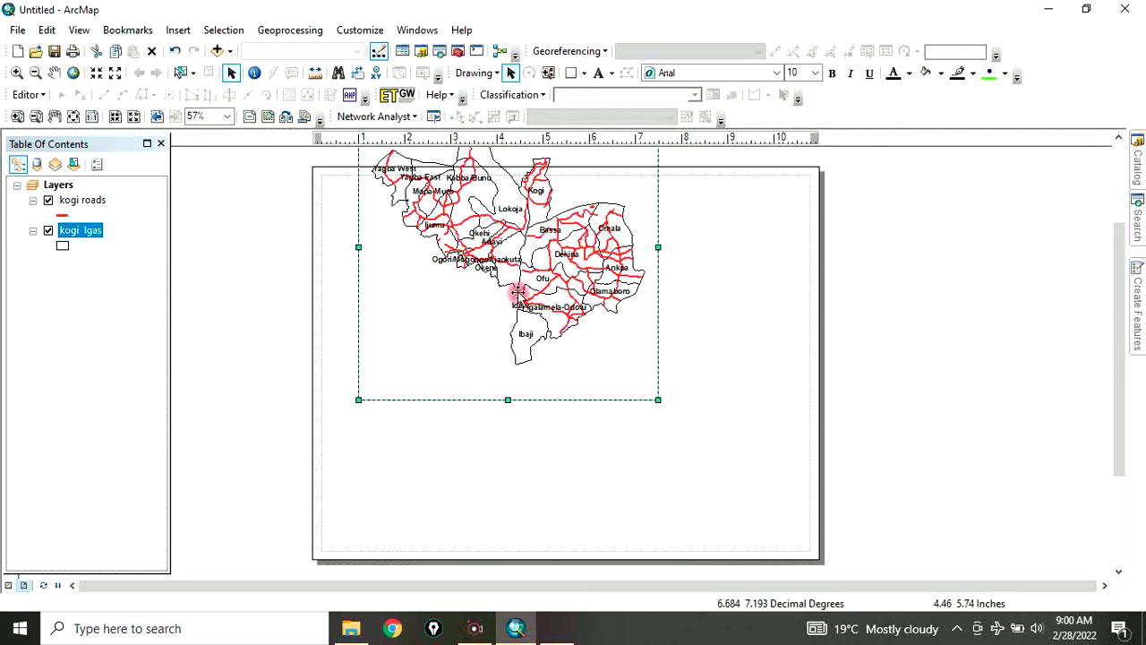
{"action": "left_click_drag", "start_coordinate": [519, 278], "coordinate": [545, 394]}
{"action": "left_click", "coordinate": [543, 392]}
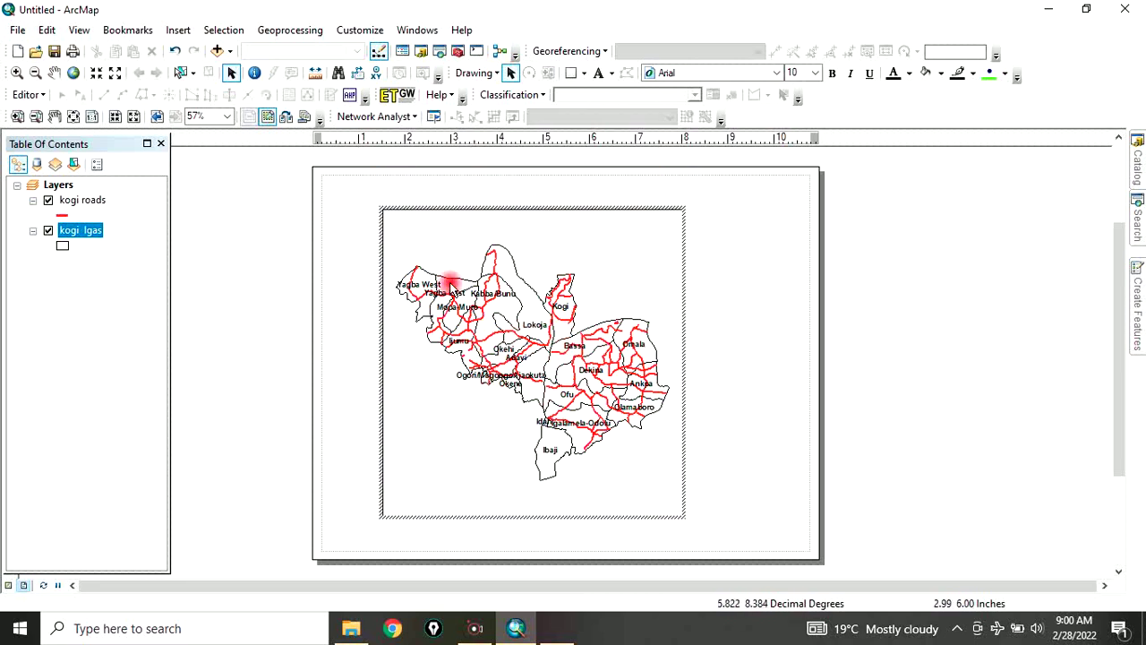
{"action": "left_click", "coordinate": [126, 585]}
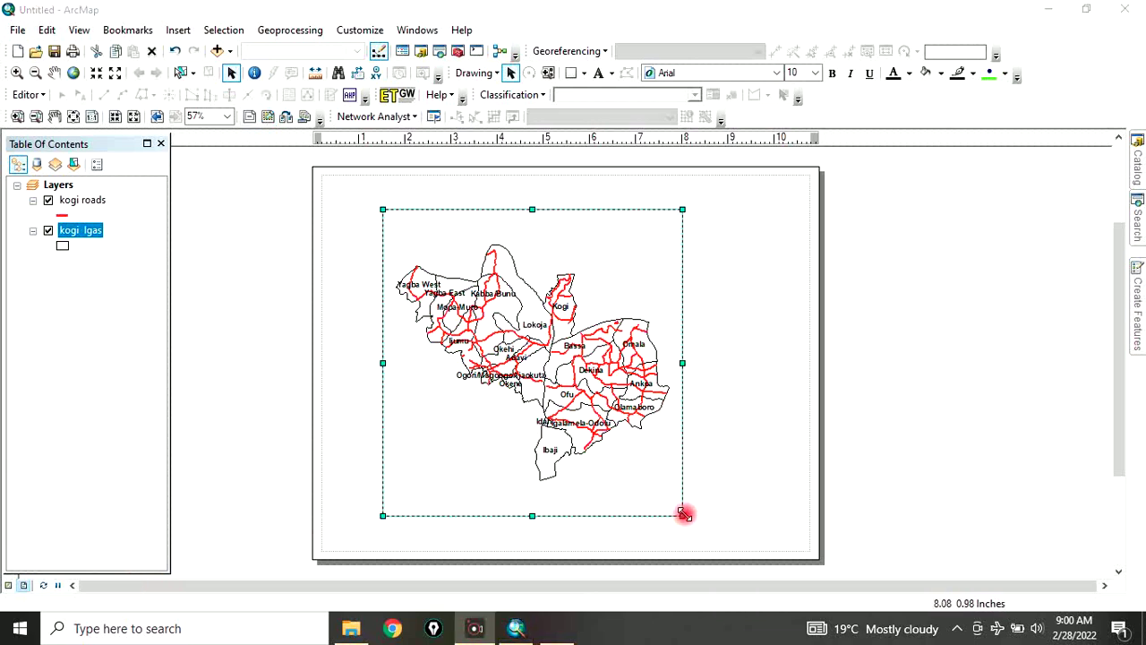
{"action": "left_click_drag", "start_coordinate": [684, 514], "coordinate": [752, 515]}
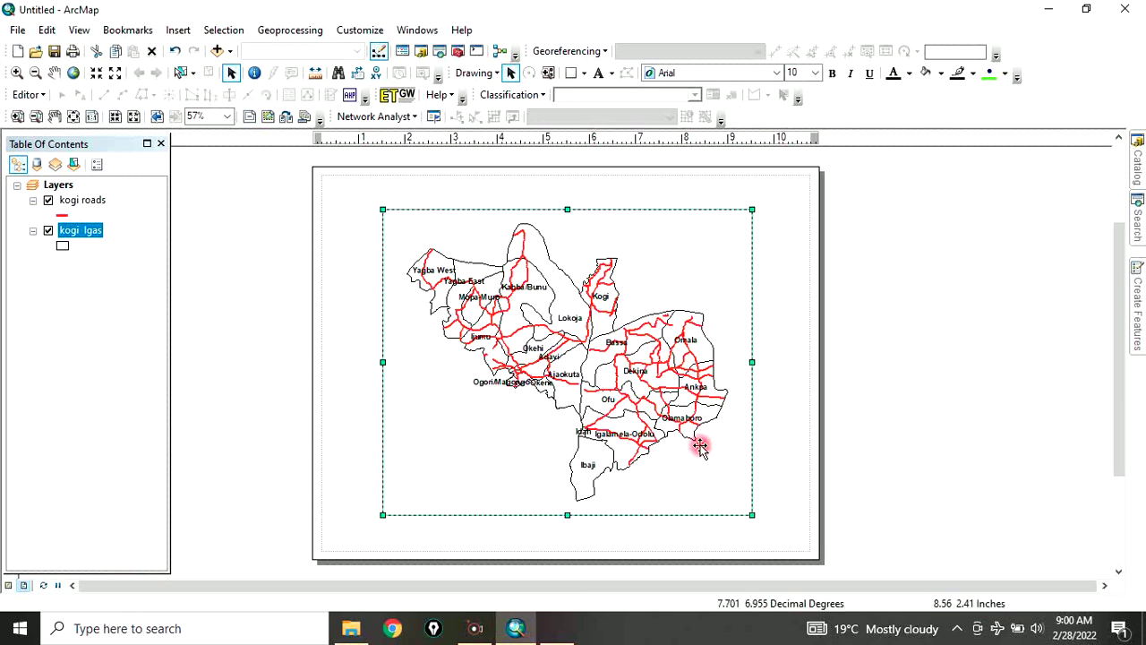
{"action": "left_click_drag", "start_coordinate": [382, 362], "coordinate": [353, 352]}
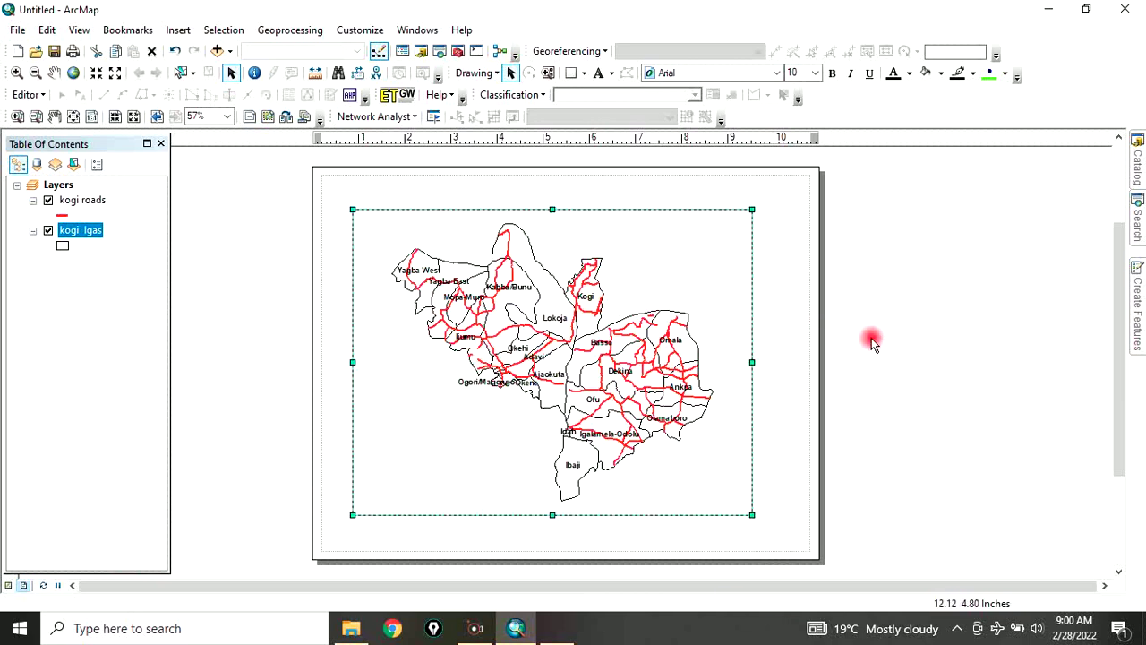
{"action": "left_click", "coordinate": [923, 392]}
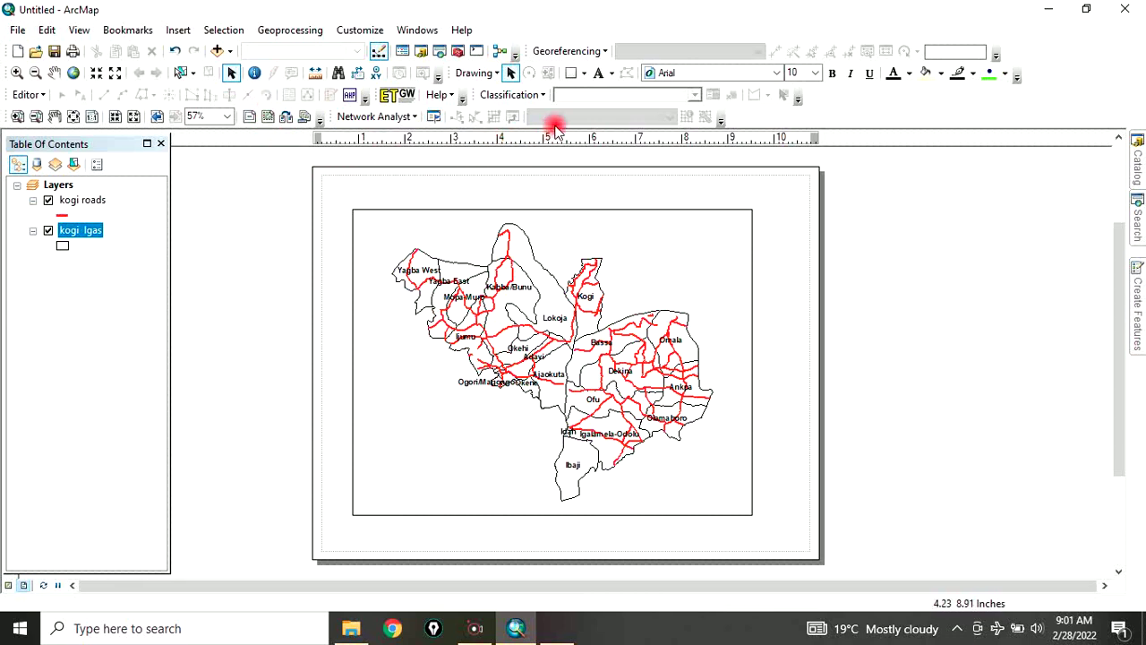
Draw a page-wide rectangle with no fill and a black outline of width 3.
{"action": "left_click", "coordinate": [570, 73]}
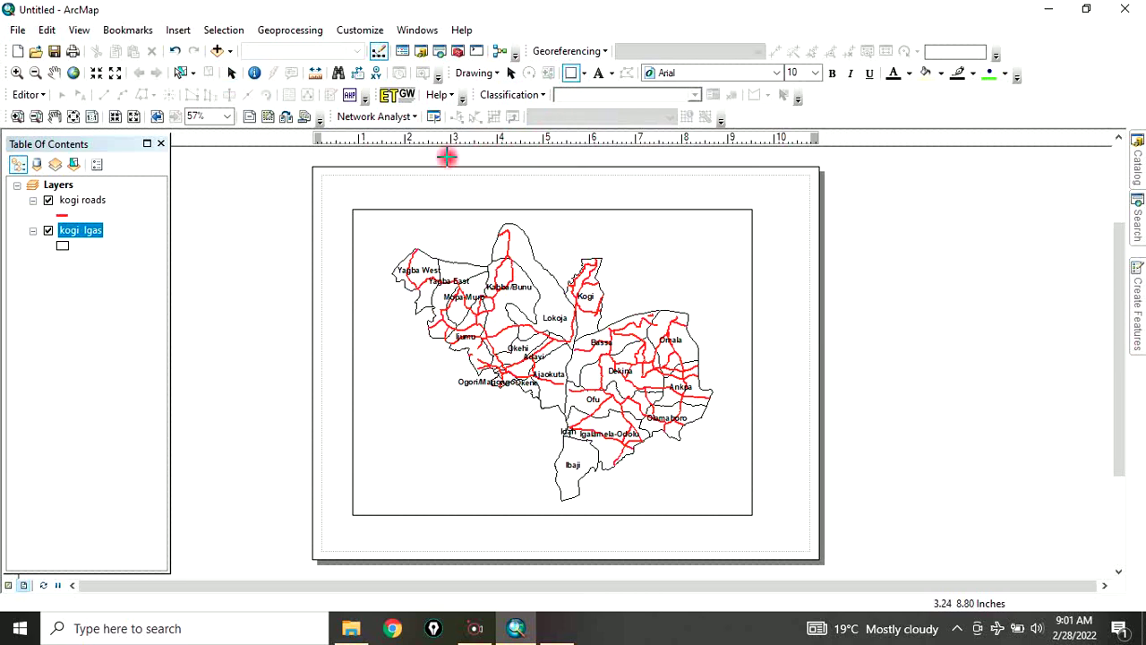
{"action": "left_click_drag", "start_coordinate": [322, 171], "coordinate": [809, 552]}
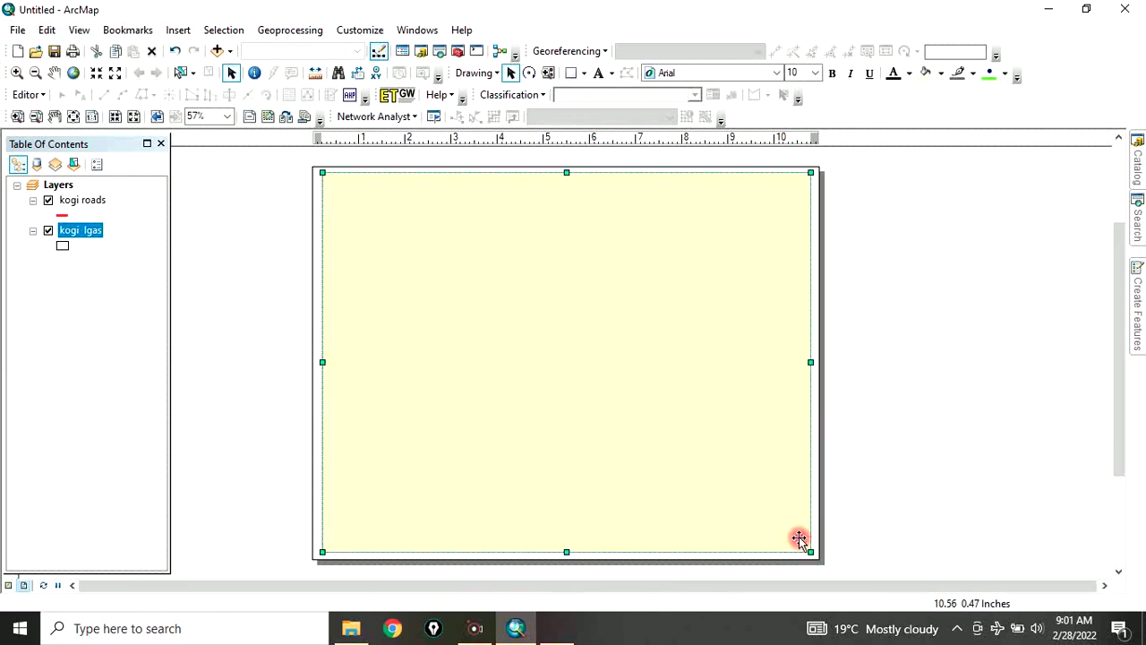
{"action": "right_click", "coordinate": [791, 538]}
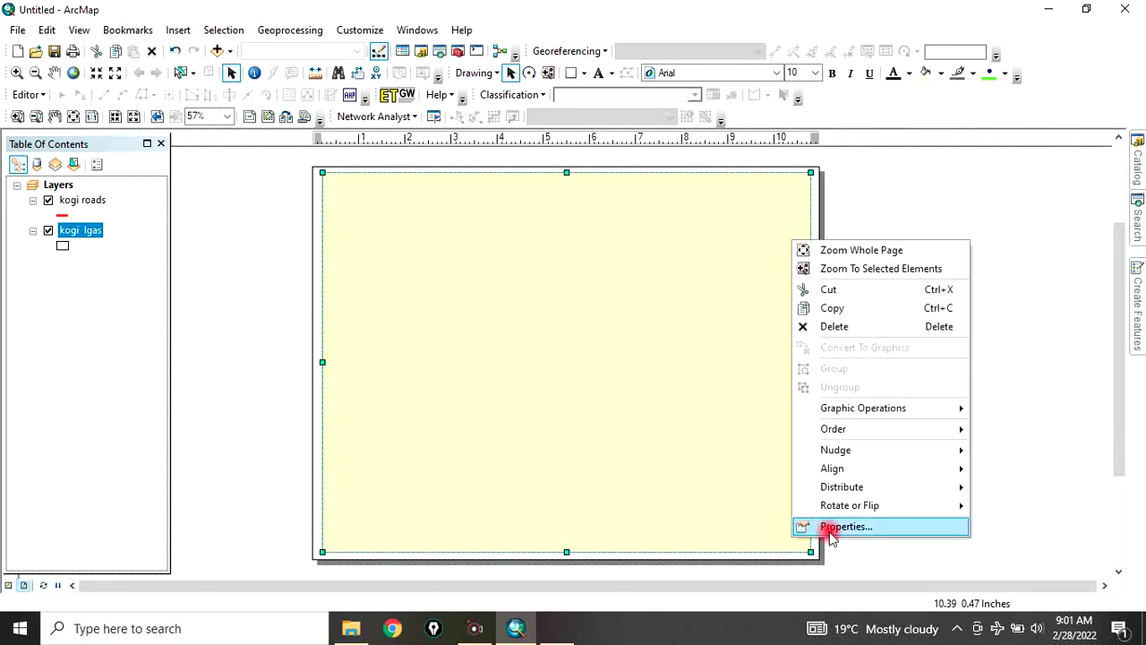
{"action": "left_click", "coordinate": [828, 527]}
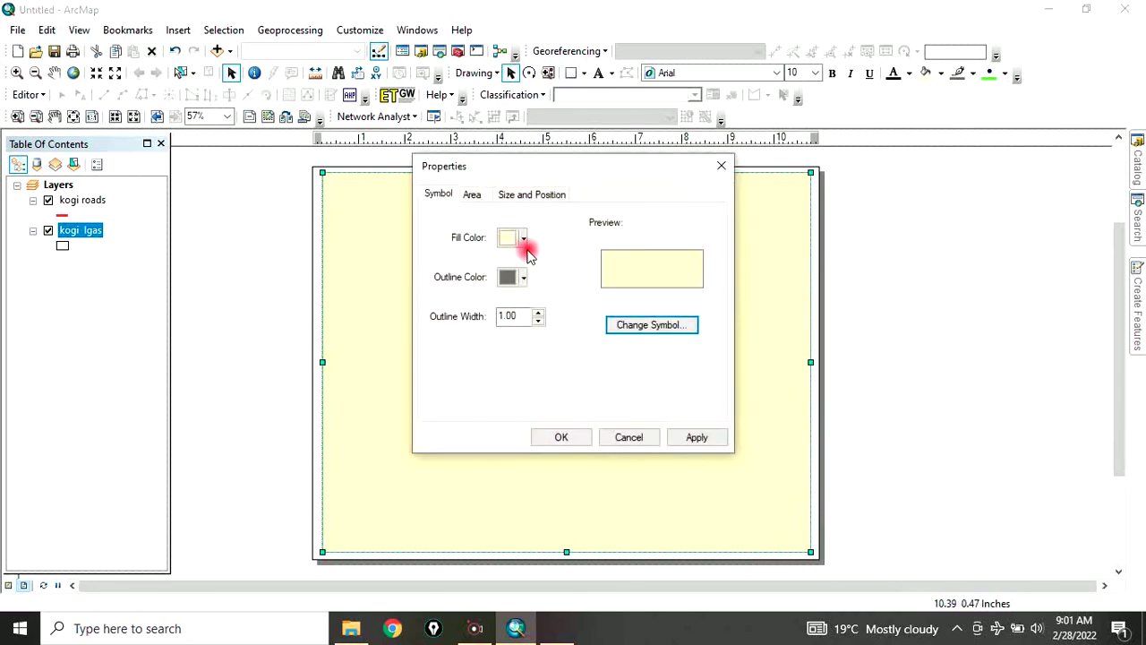
{"action": "left_click", "coordinate": [507, 240]}
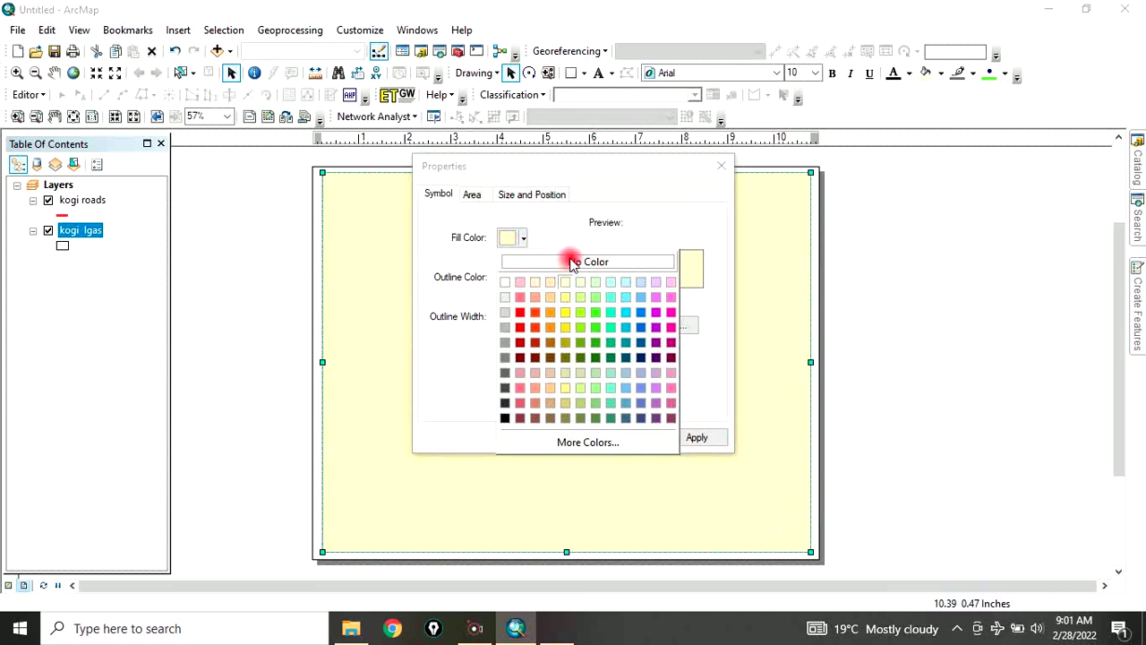
{"action": "left_click", "coordinate": [568, 258]}
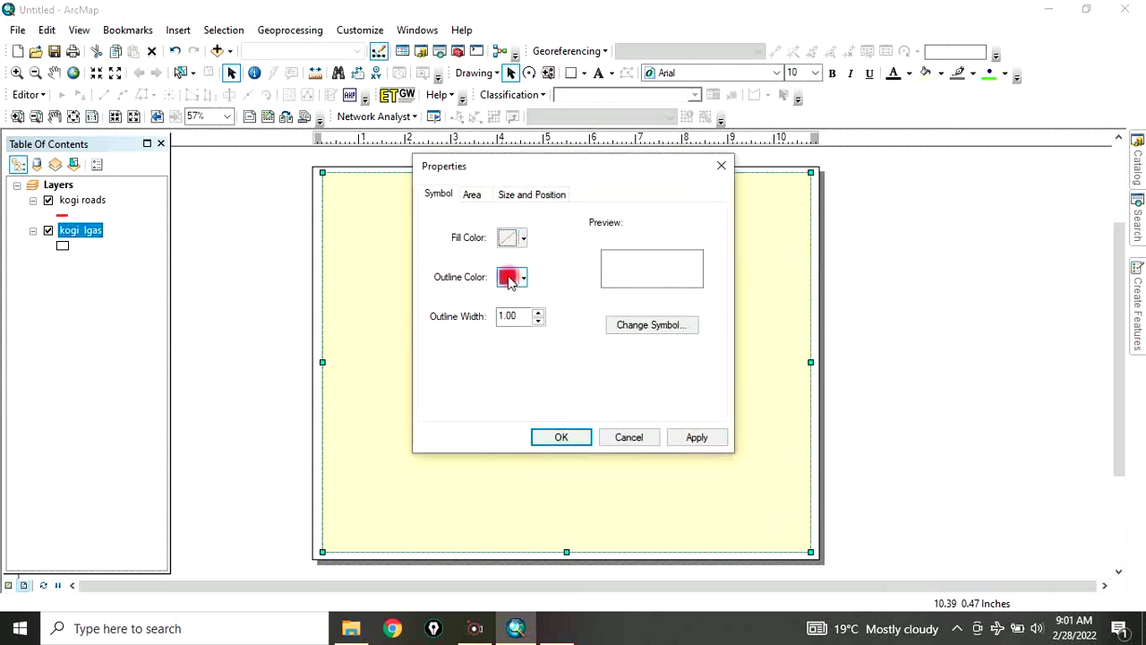
{"action": "left_click", "coordinate": [507, 279]}
{"action": "left_click", "coordinate": [504, 458]}
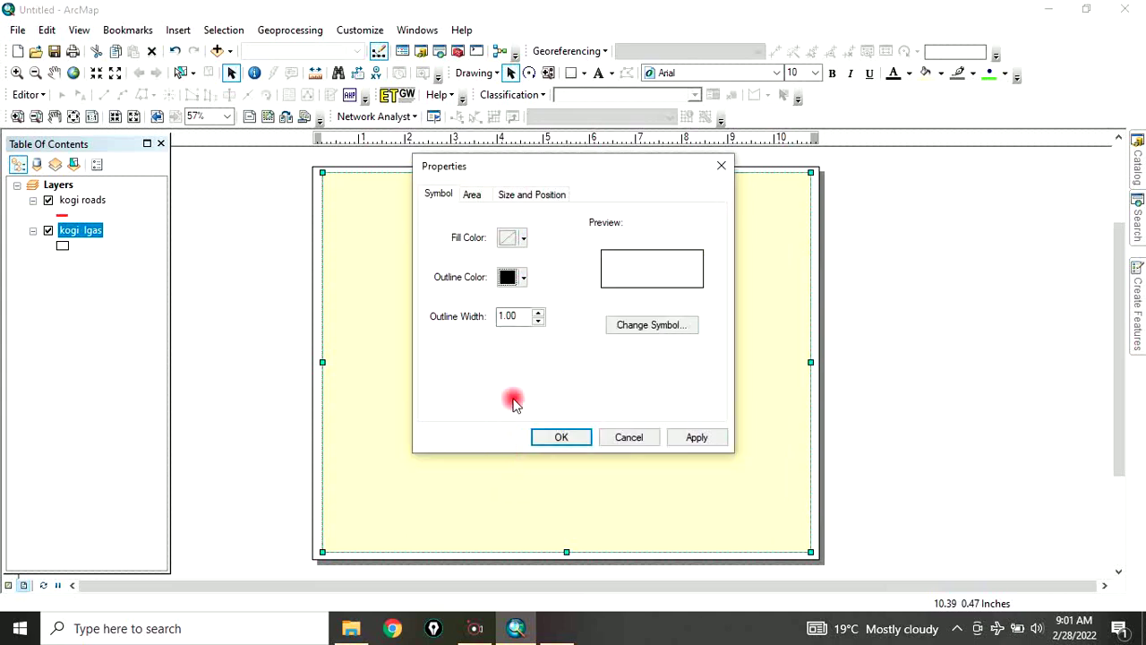
{"action": "type", "text": "3"}
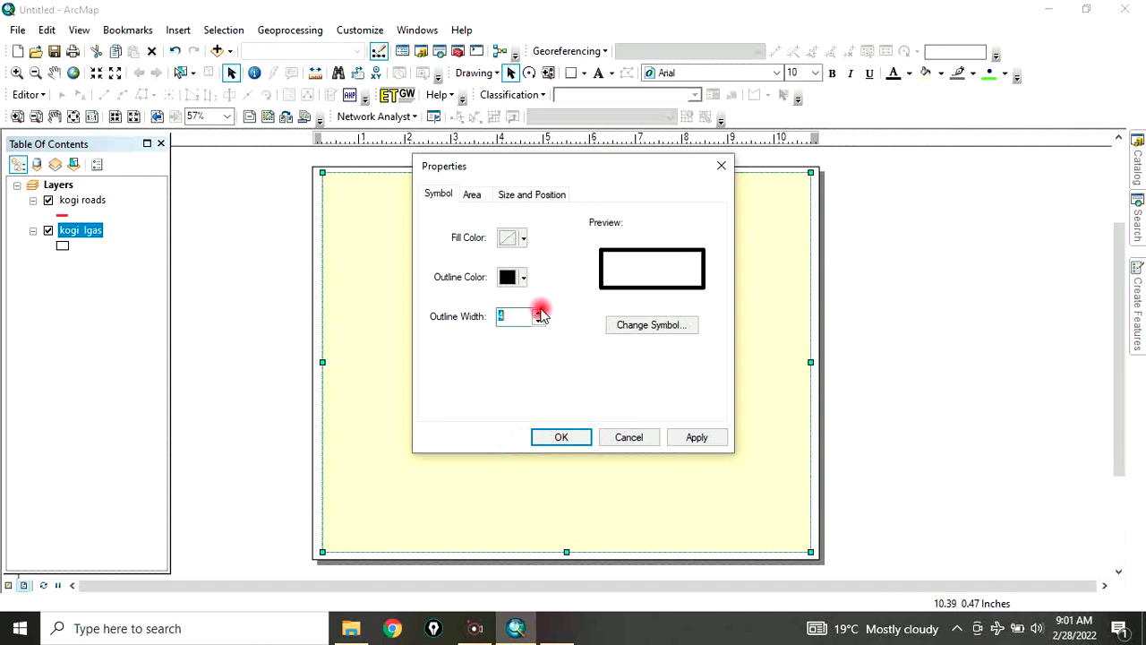
{"action": "left_click", "coordinate": [561, 437]}
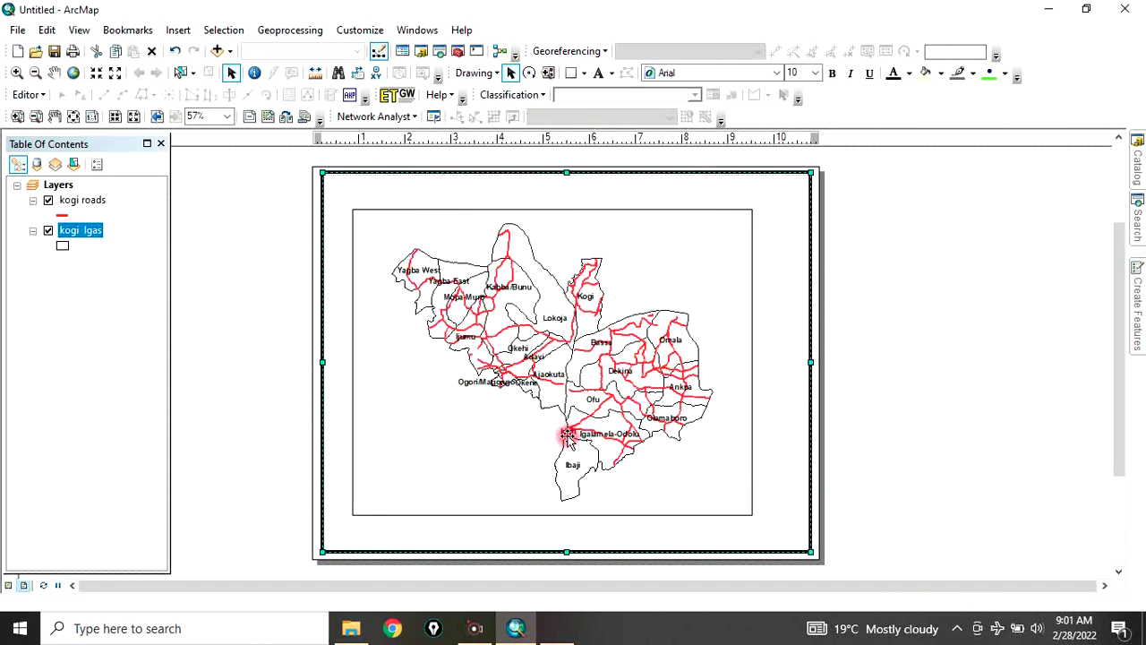
Begin inserting a legend, keeping its items in a single column.
{"action": "left_click", "coordinate": [944, 353]}
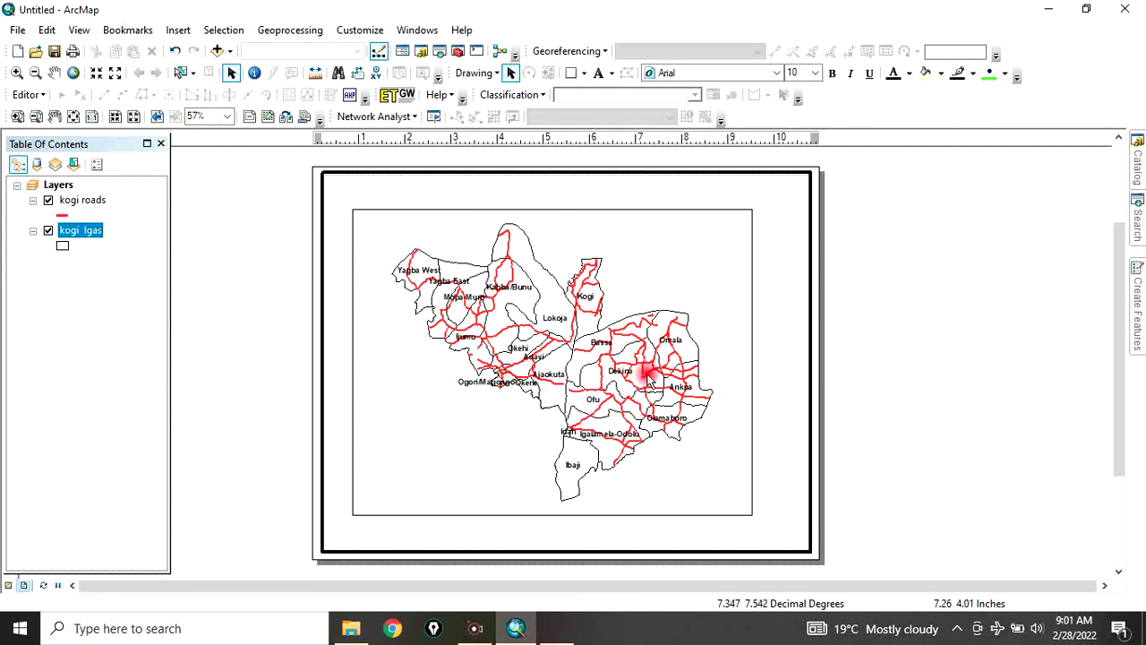
{"action": "left_click", "coordinate": [729, 428]}
{"action": "left_click", "coordinate": [728, 428]}
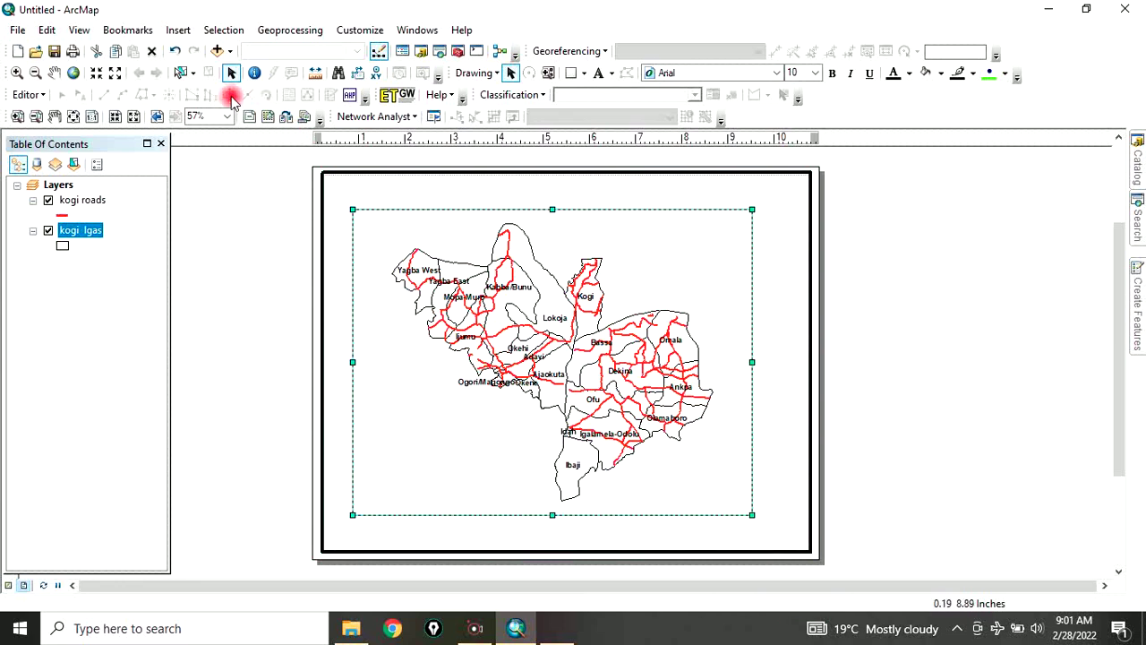
{"action": "left_click", "coordinate": [180, 30]}
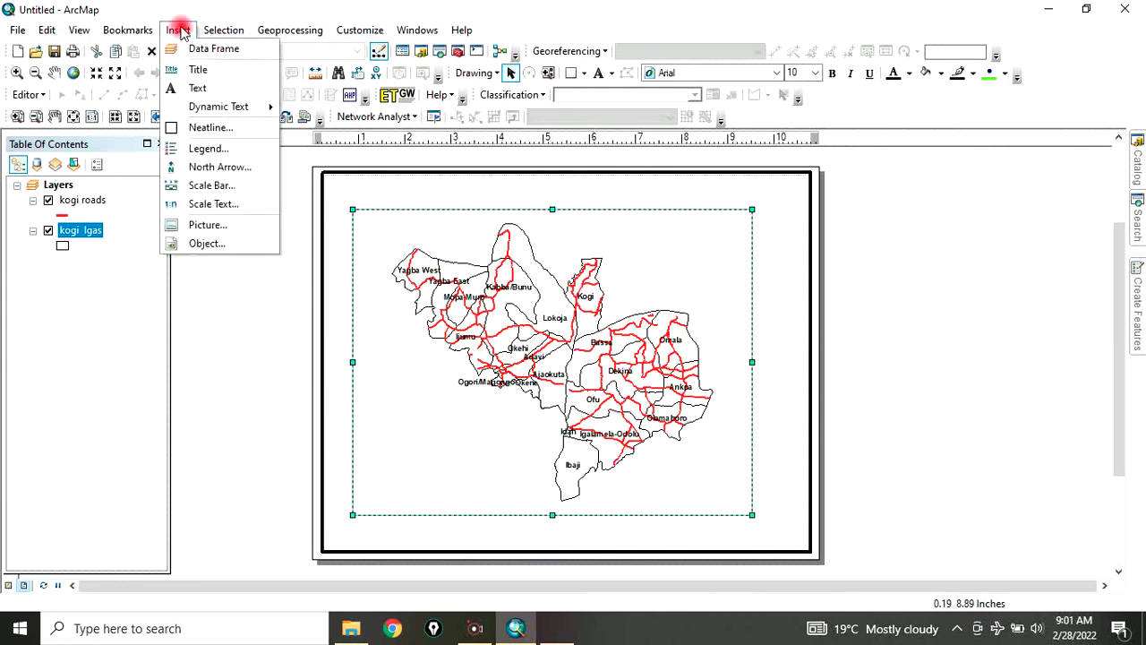
{"action": "left_click", "coordinate": [214, 152]}
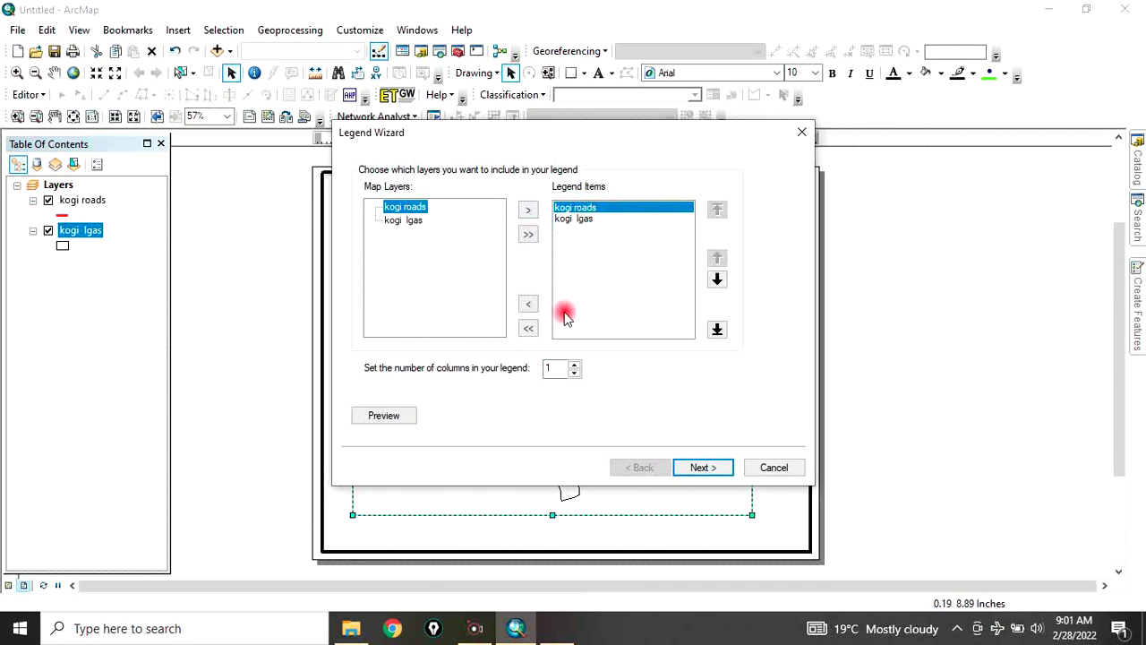
{"action": "left_click", "coordinate": [548, 370]}
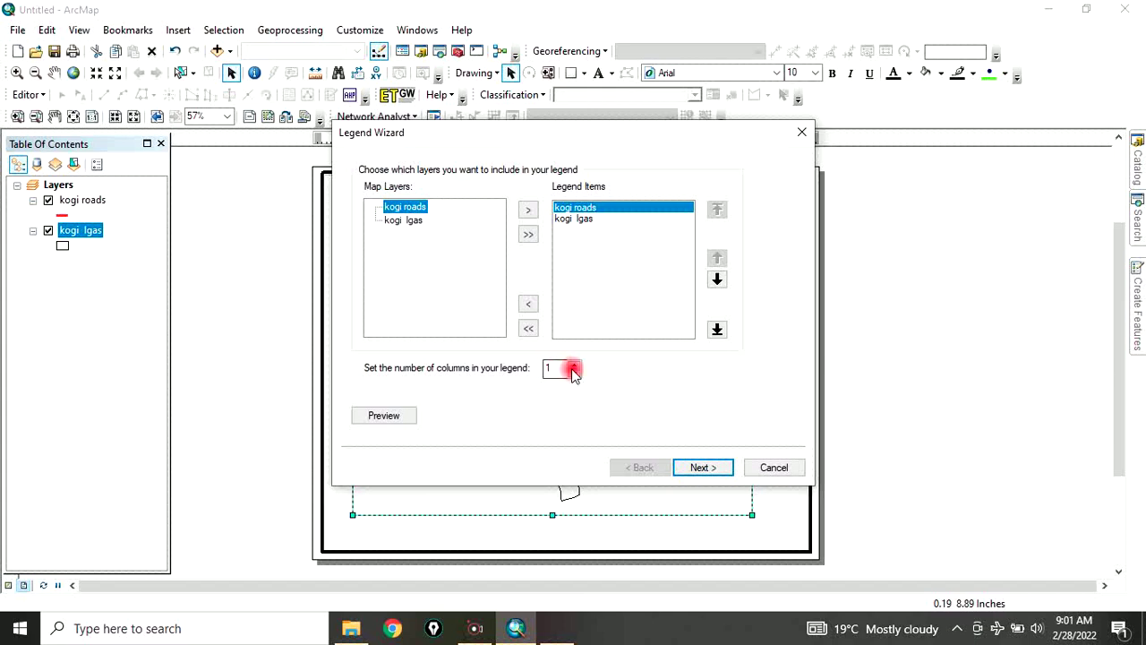
{"action": "left_click", "coordinate": [703, 467]}
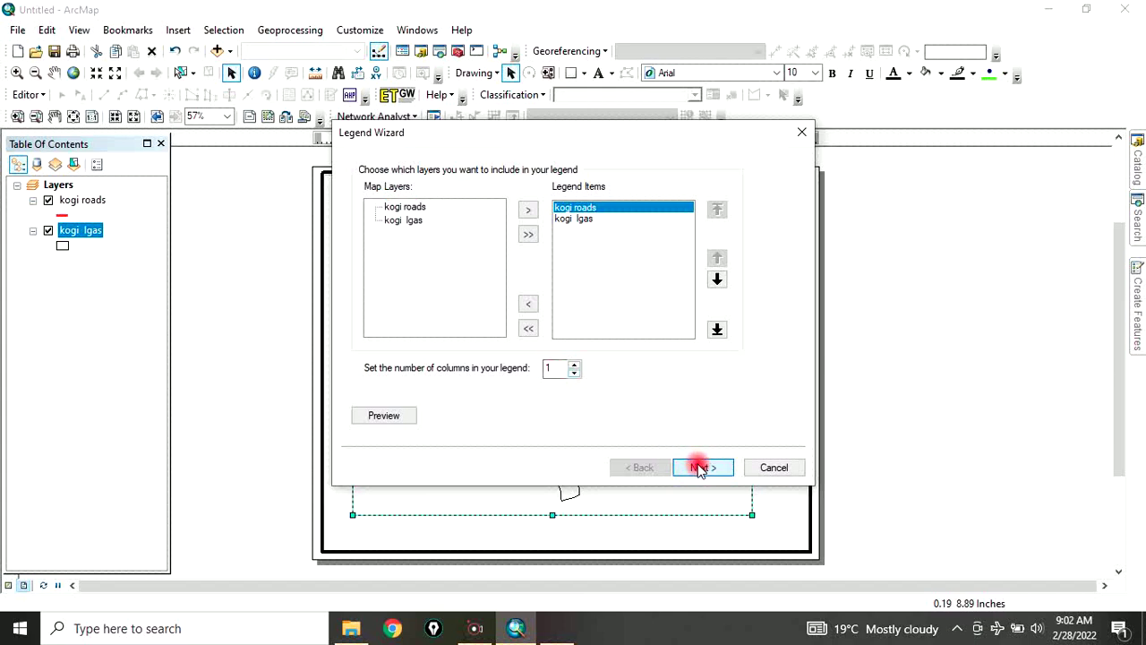
Give the legend a larger left-justified title and a pale yellow background, and finish.
{"action": "left_click", "coordinate": [578, 370]}
{"action": "left_click", "coordinate": [461, 317]}
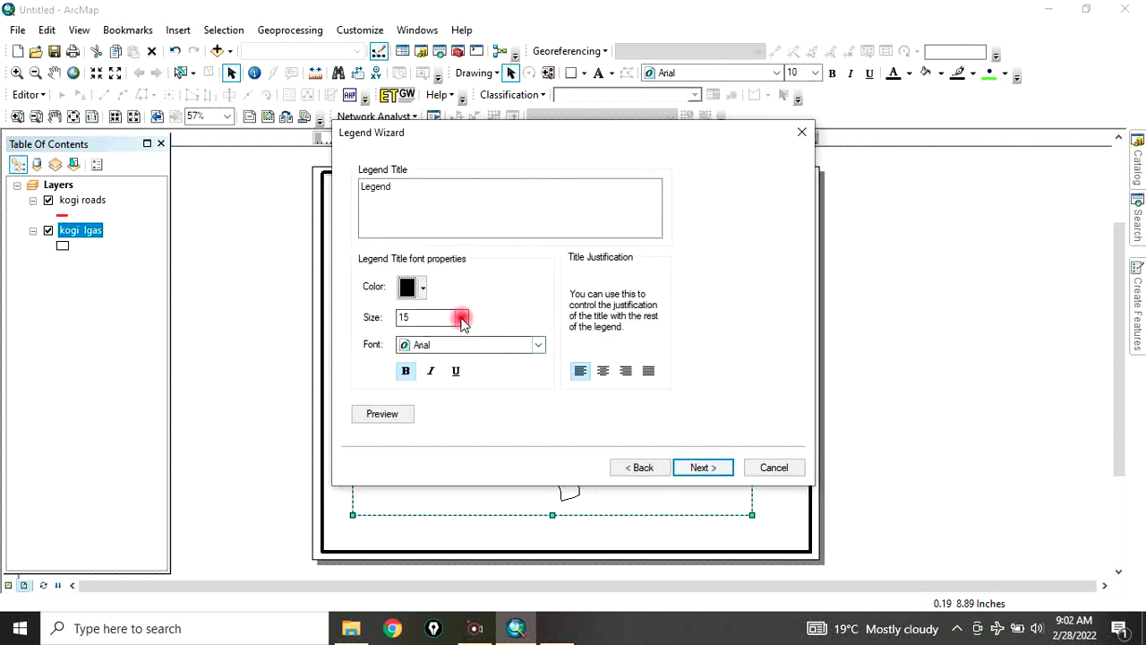
{"action": "left_click", "coordinate": [461, 317]}
{"action": "left_click", "coordinate": [461, 317]}
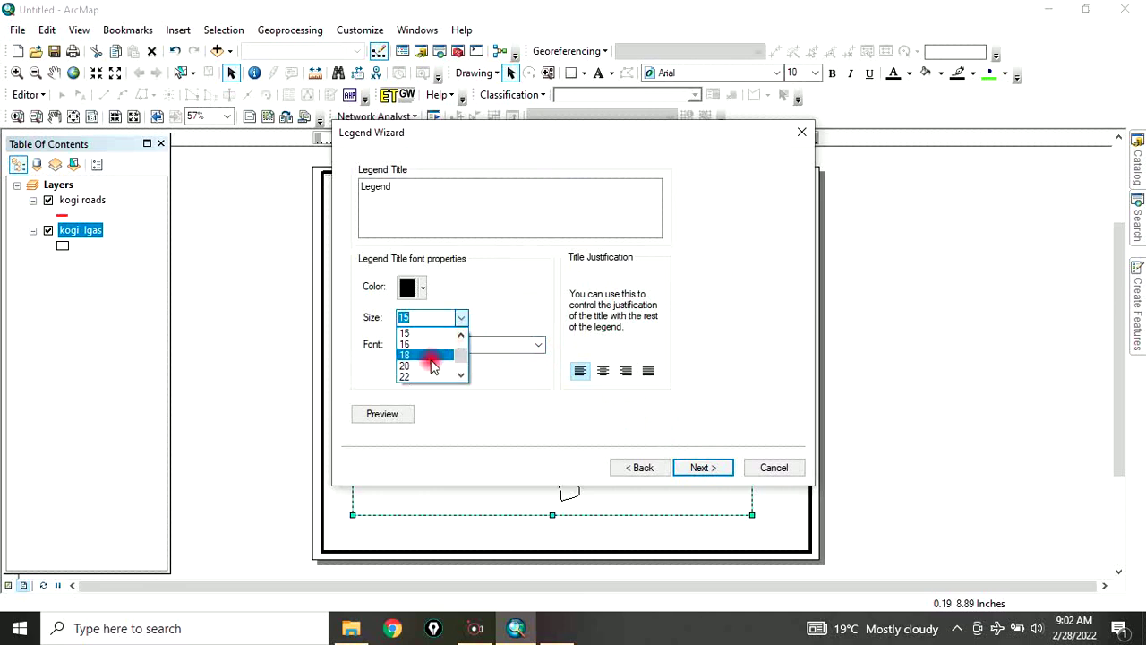
{"action": "left_click", "coordinate": [417, 377]}
{"action": "left_click", "coordinate": [703, 466]}
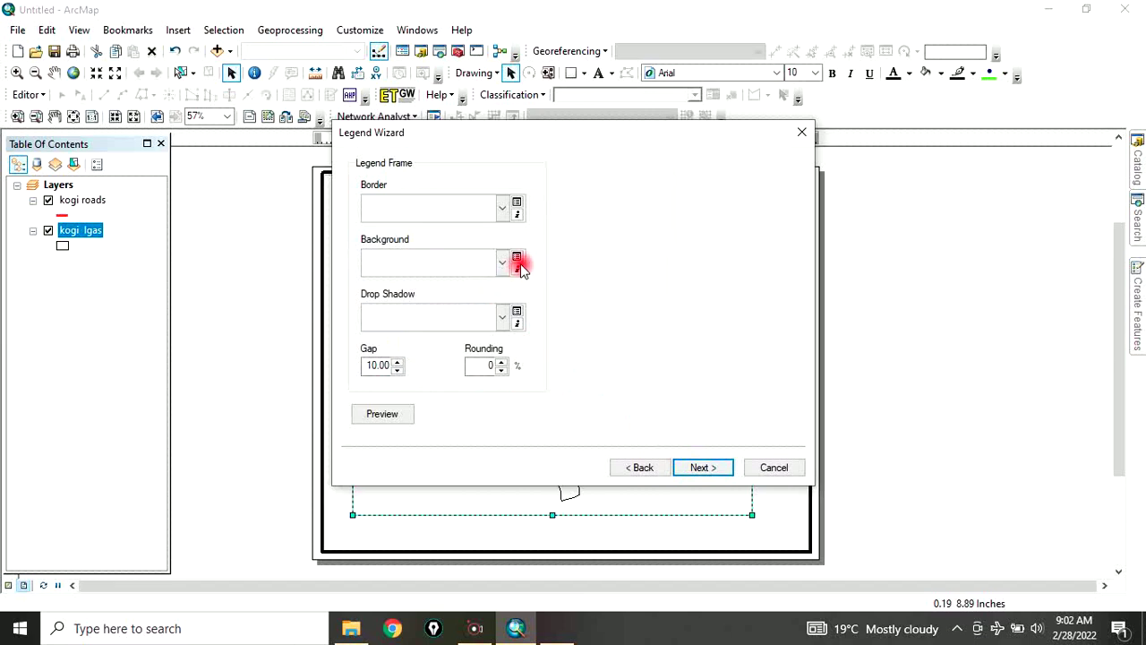
{"action": "left_click", "coordinate": [508, 266]}
{"action": "left_click", "coordinate": [497, 319]}
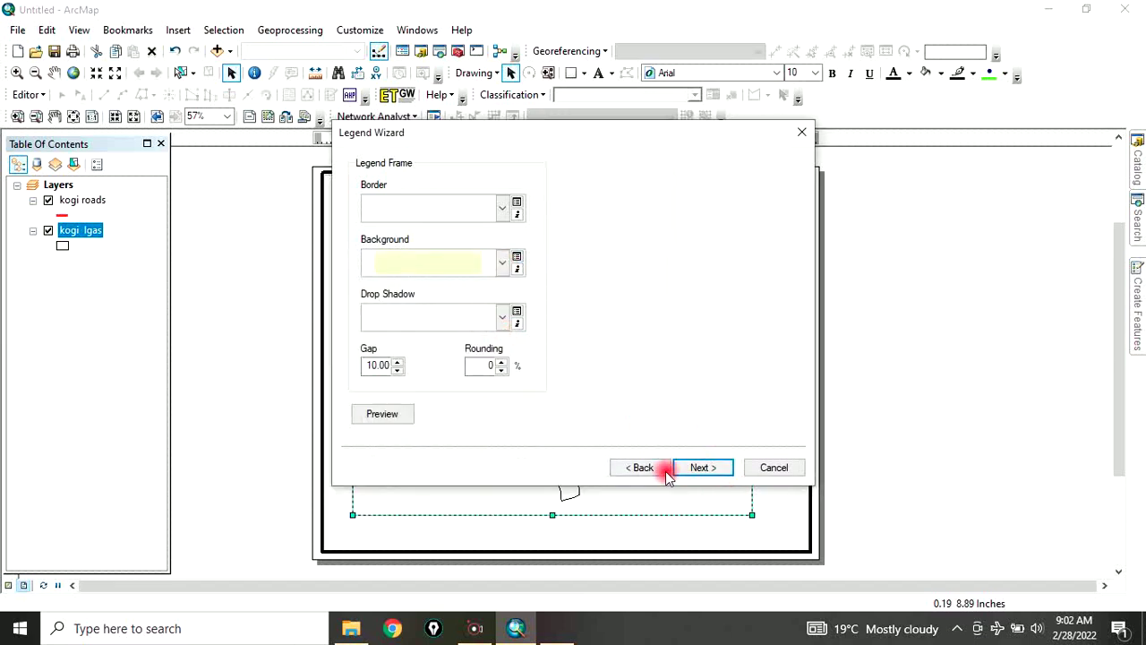
{"action": "left_click", "coordinate": [705, 466]}
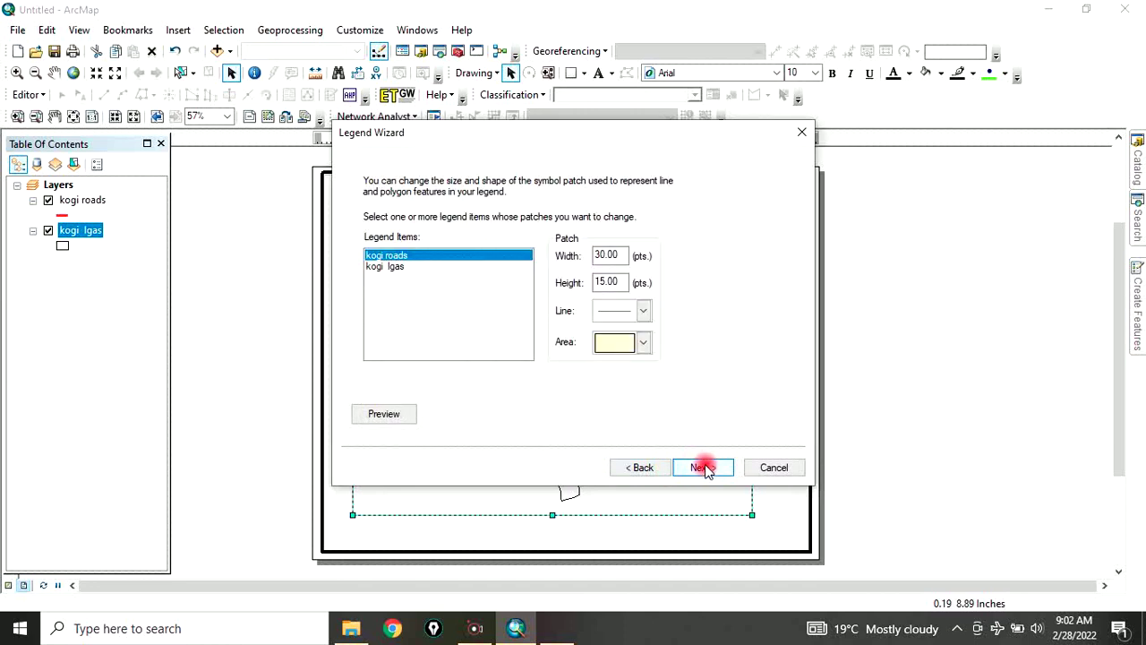
{"action": "left_click", "coordinate": [705, 466]}
{"action": "left_click", "coordinate": [704, 465]}
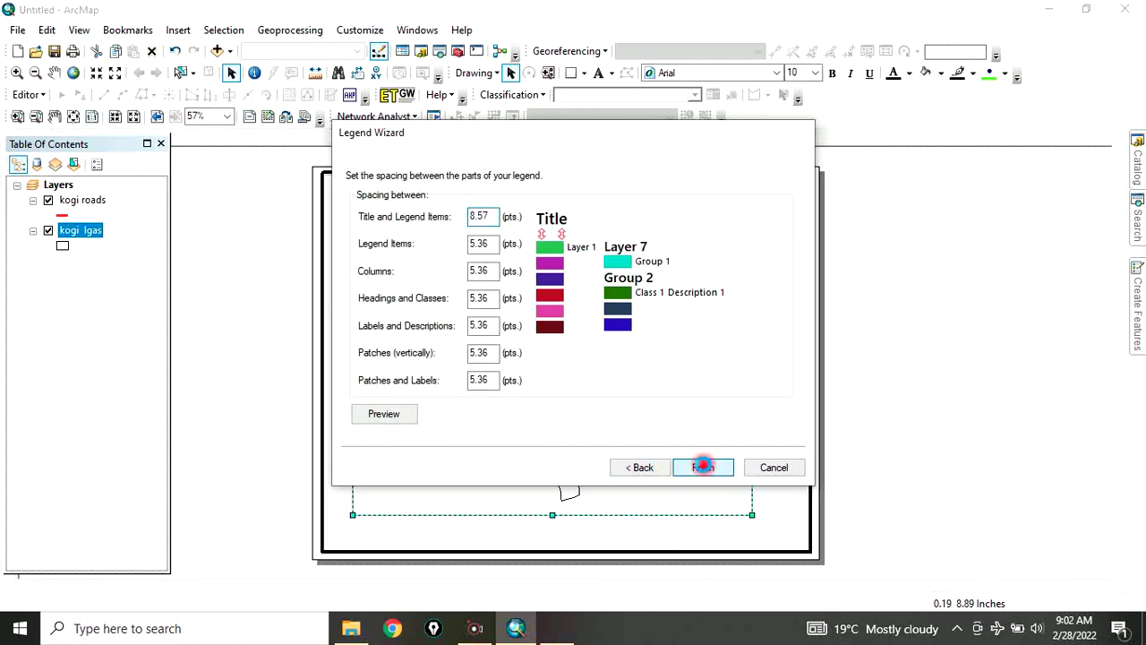
Drag the legend to the map's lower left and widen the data frame slightly rightward.
{"action": "left_click_drag", "start_coordinate": [422, 401], "coordinate": [387, 460]}
{"action": "left_click", "coordinate": [865, 395]}
{"action": "left_click", "coordinate": [696, 367]}
{"action": "left_click", "coordinate": [738, 370]}
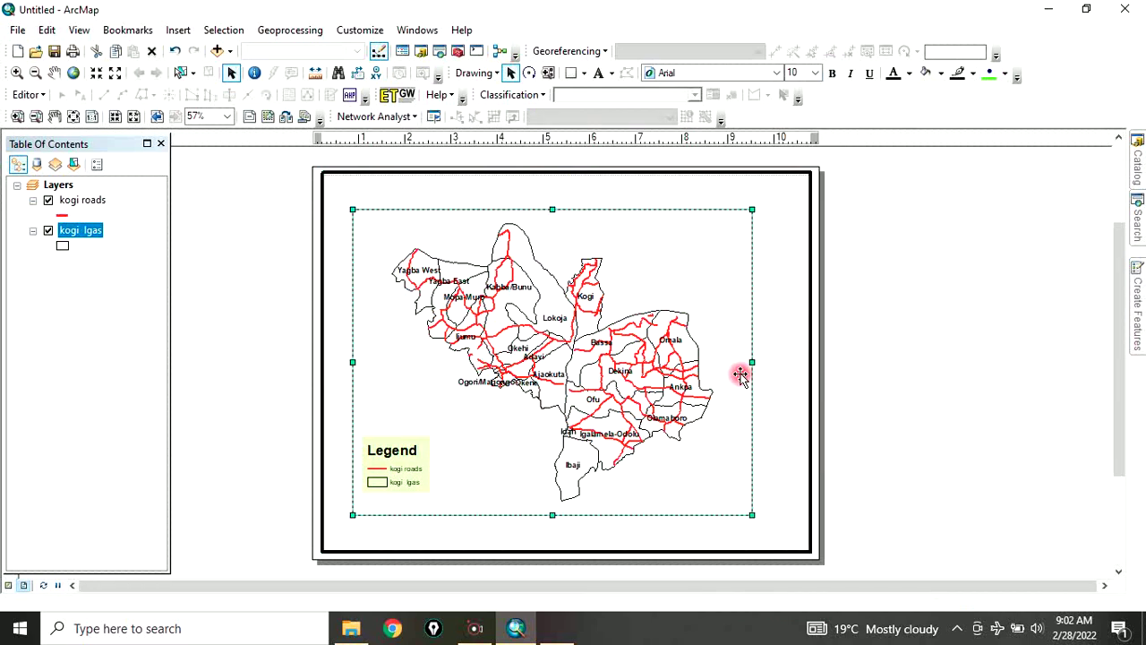
{"action": "left_click_drag", "start_coordinate": [752, 361], "coordinate": [768, 362]}
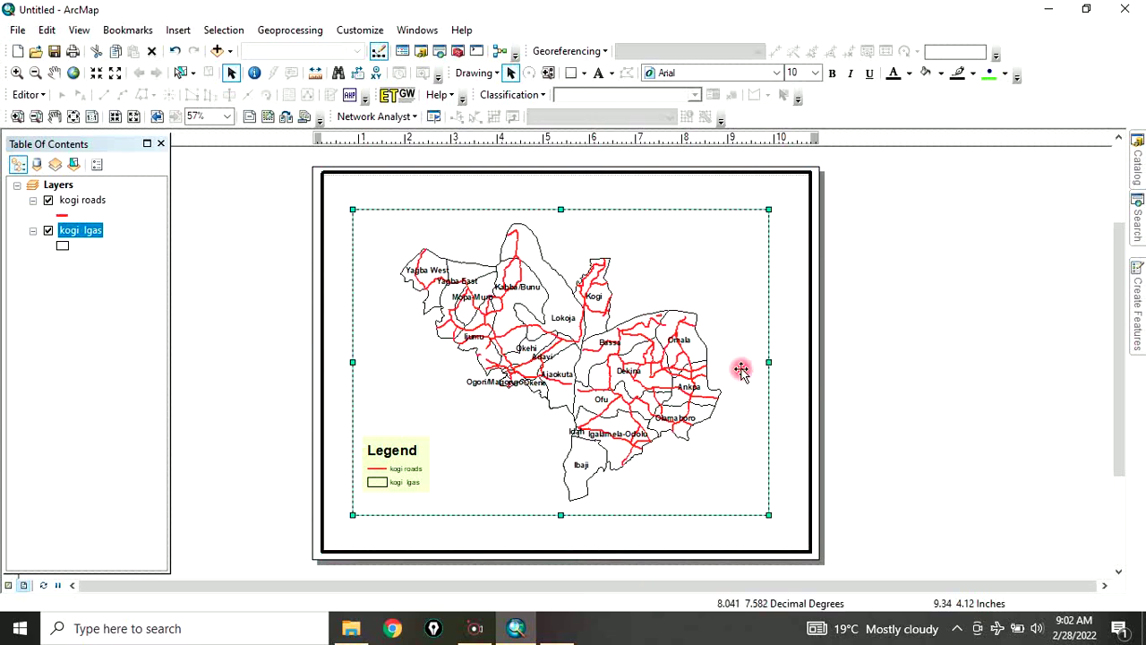
Create a labels-only graticule with 1-degree parallel and meridian intervals.
{"action": "right_click", "coordinate": [715, 471]}
{"action": "left_click", "coordinate": [754, 461]}
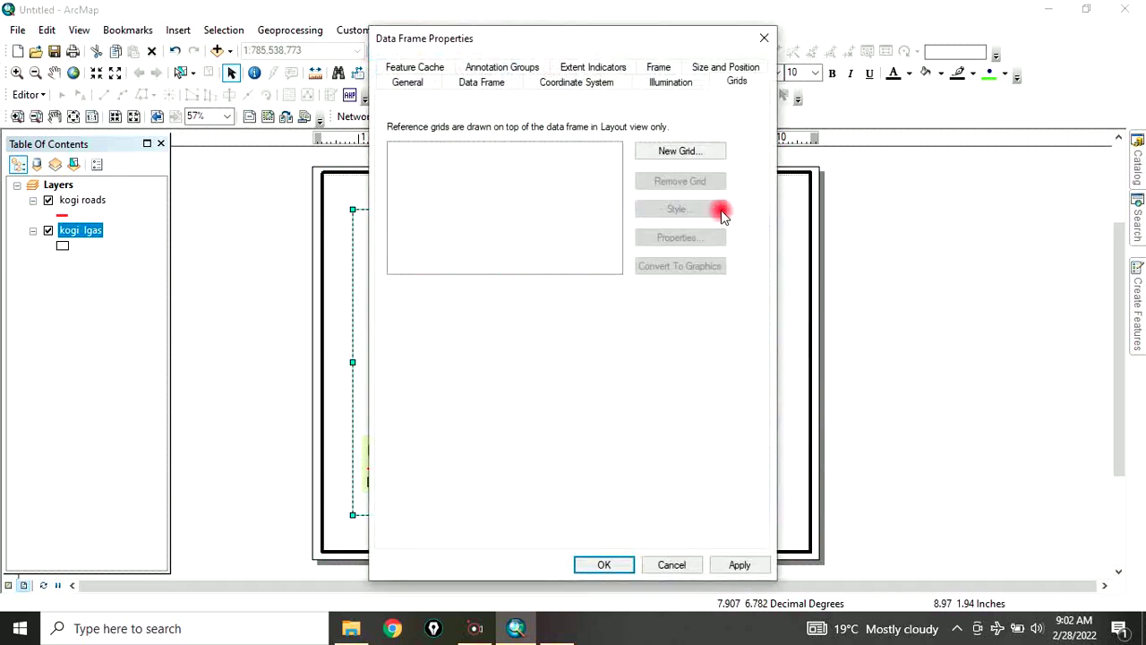
{"action": "left_click", "coordinate": [677, 152]}
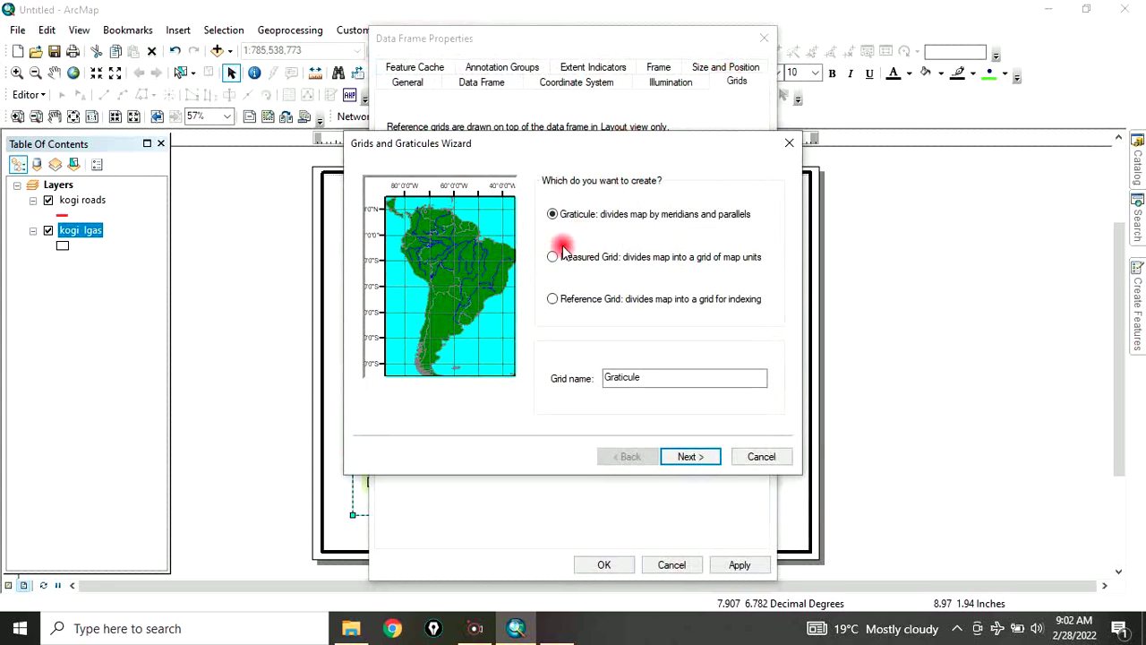
{"action": "left_click", "coordinate": [690, 458]}
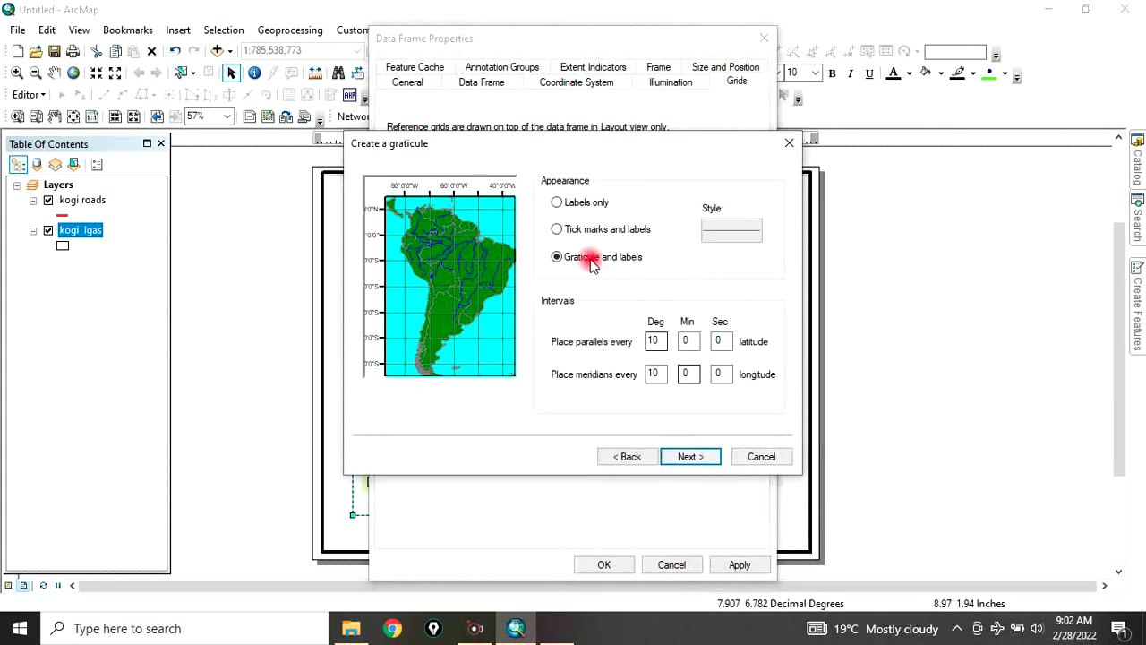
{"action": "left_click", "coordinate": [558, 203]}
{"action": "left_click", "coordinate": [682, 344]}
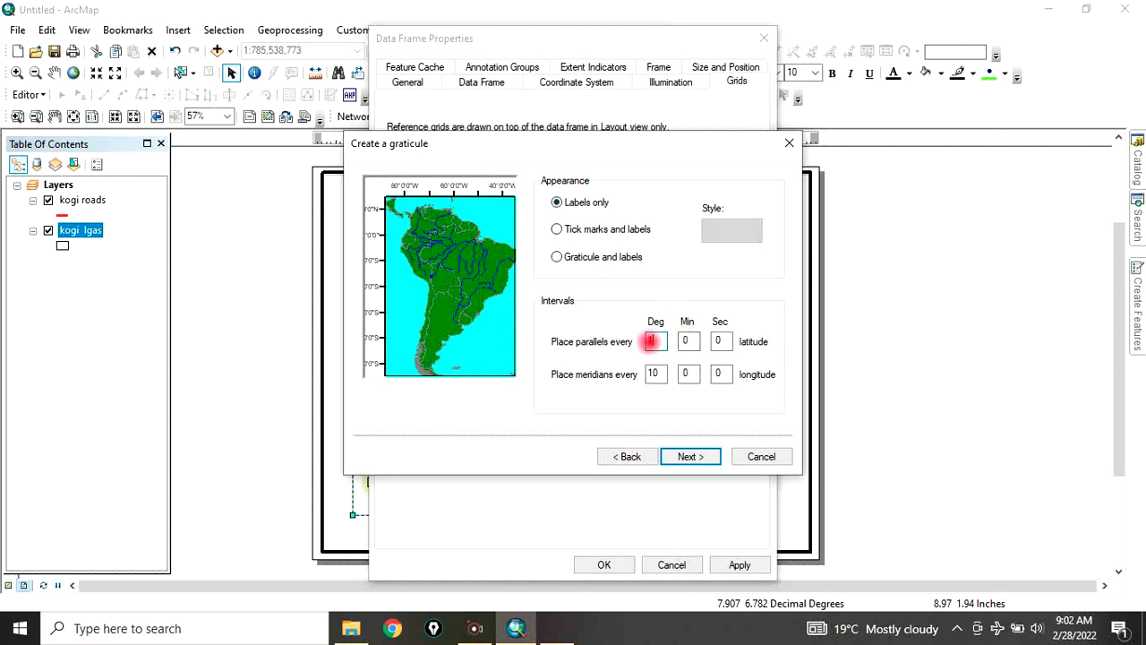
{"action": "left_click", "coordinate": [654, 374]}
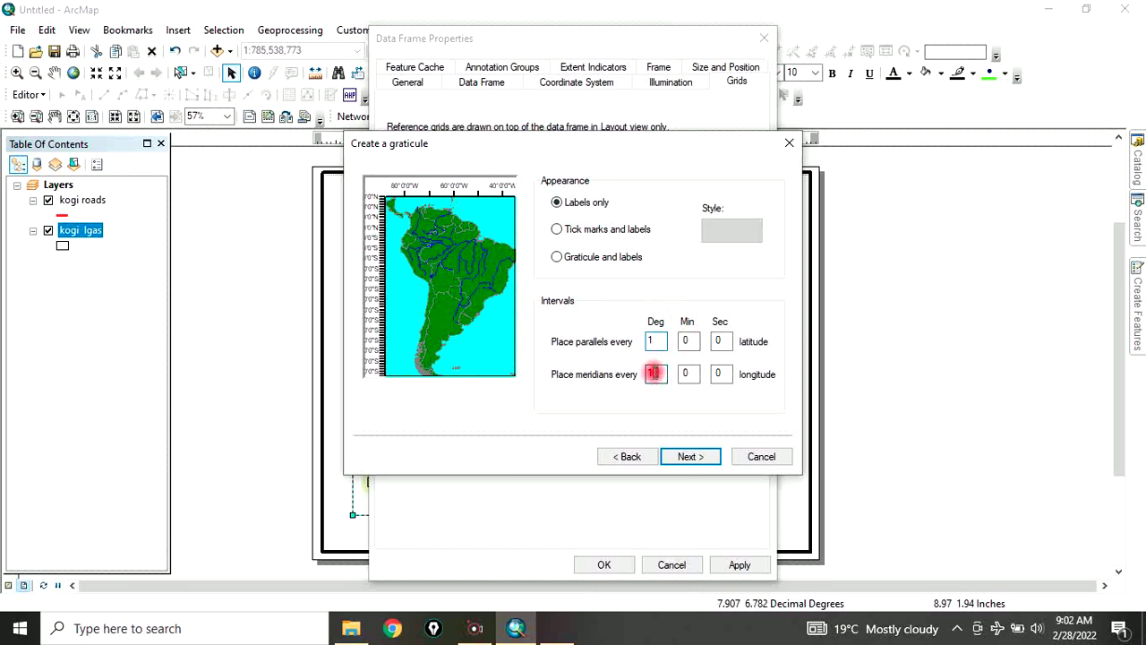
{"action": "type", "text": "1"}
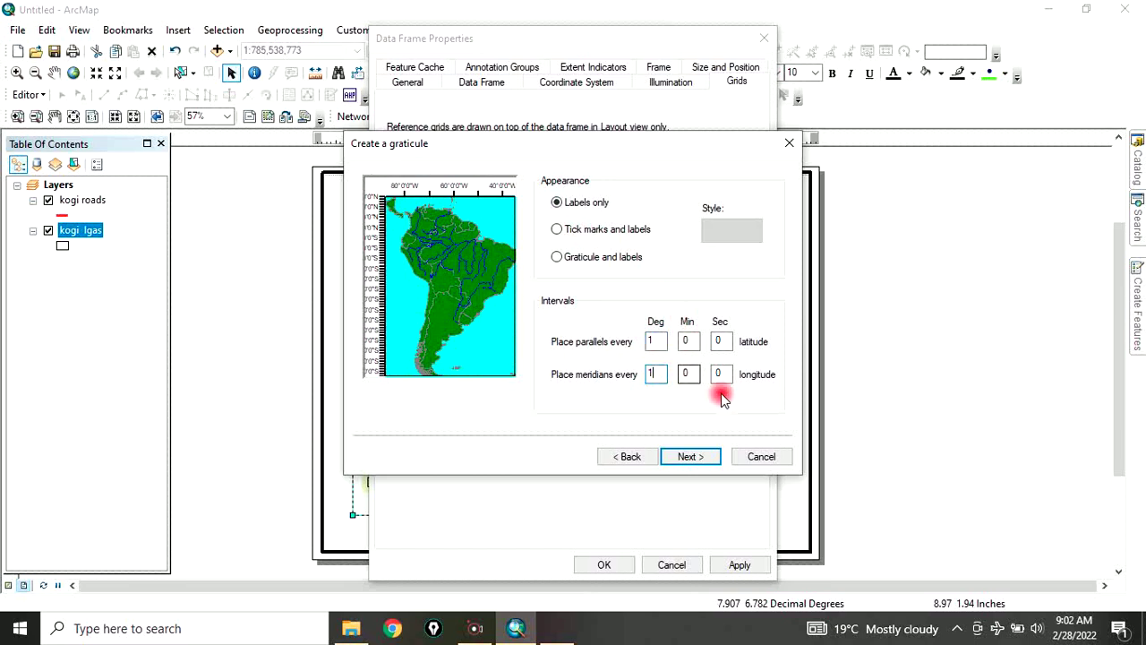
{"action": "left_click", "coordinate": [690, 457]}
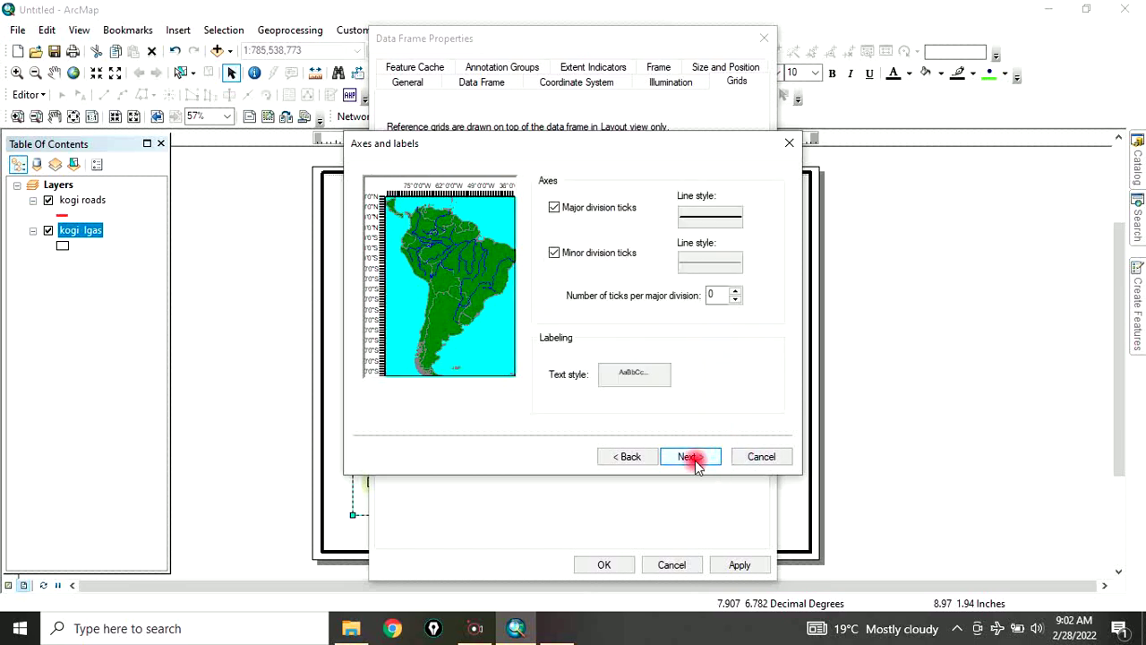
{"action": "left_click", "coordinate": [696, 456]}
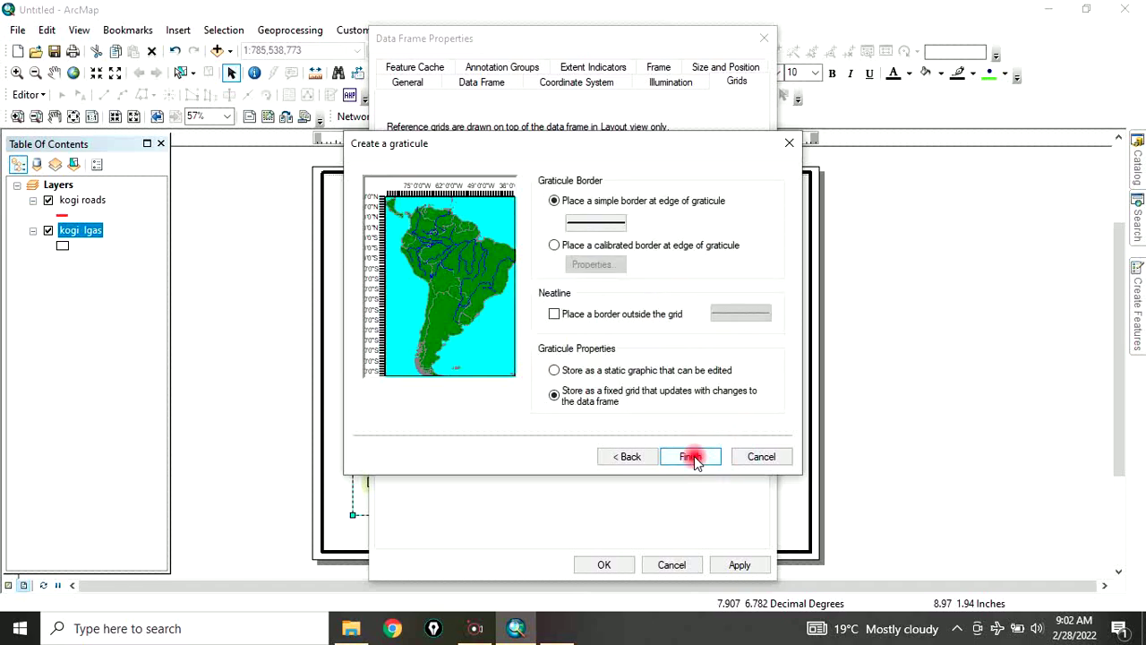
{"action": "left_click", "coordinate": [690, 458]}
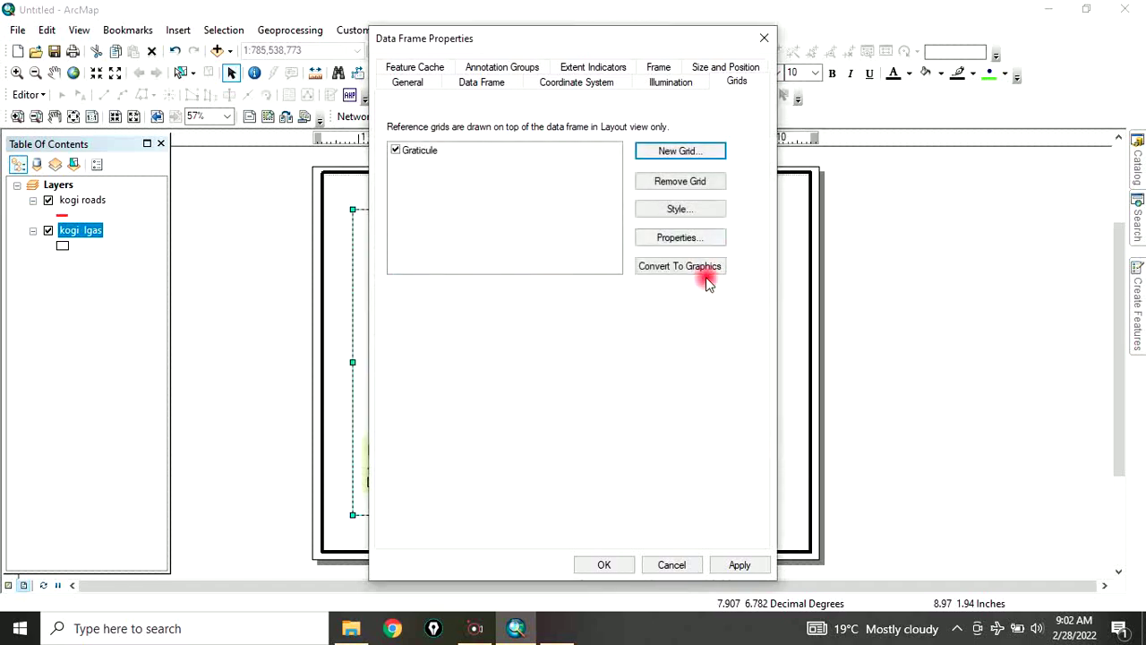
Apply the graticule and close Data Frame Properties.
{"action": "left_click", "coordinate": [736, 565]}
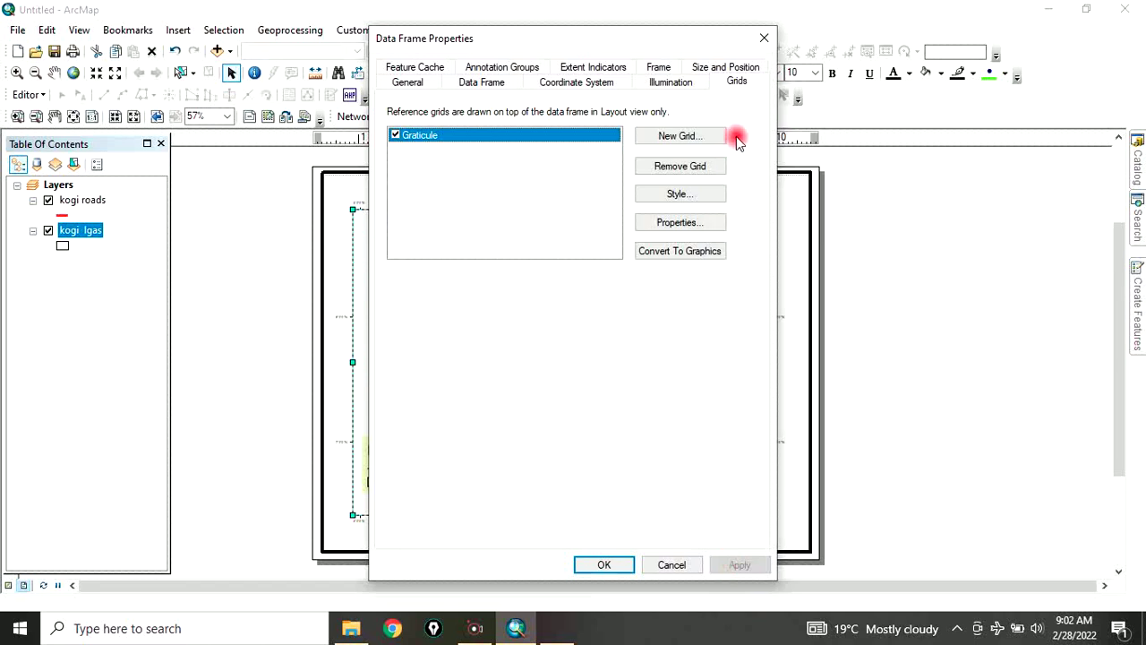
{"action": "left_click_drag", "start_coordinate": [672, 34], "coordinate": [570, 36]}
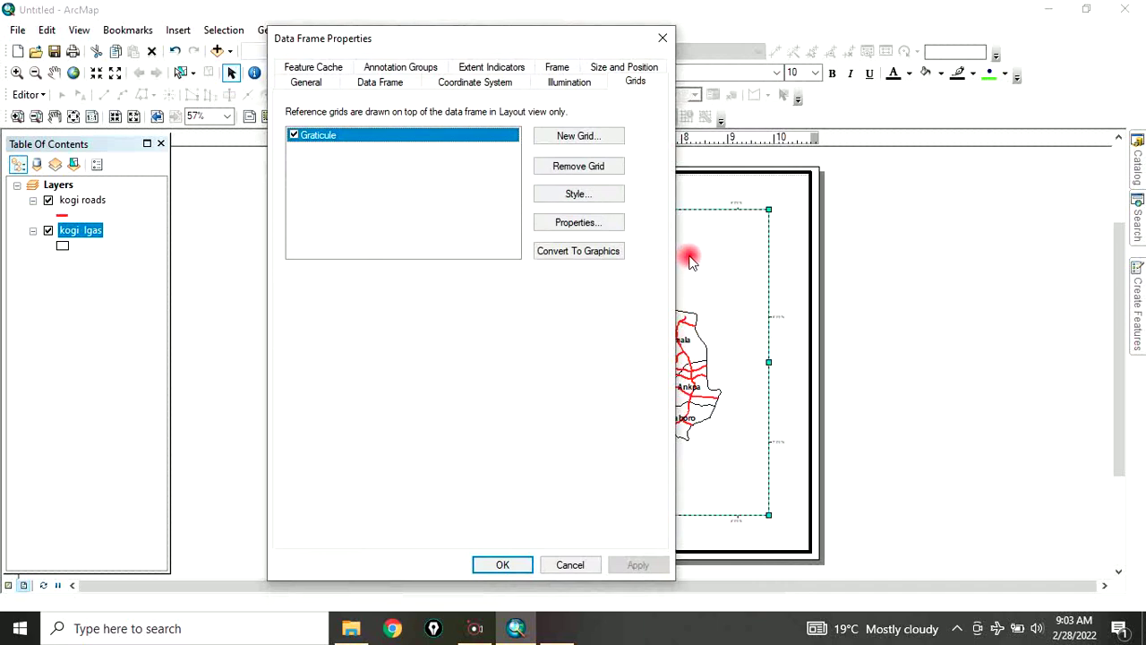
{"action": "left_click_drag", "start_coordinate": [568, 31], "coordinate": [567, 5]}
{"action": "left_click", "coordinate": [503, 539]}
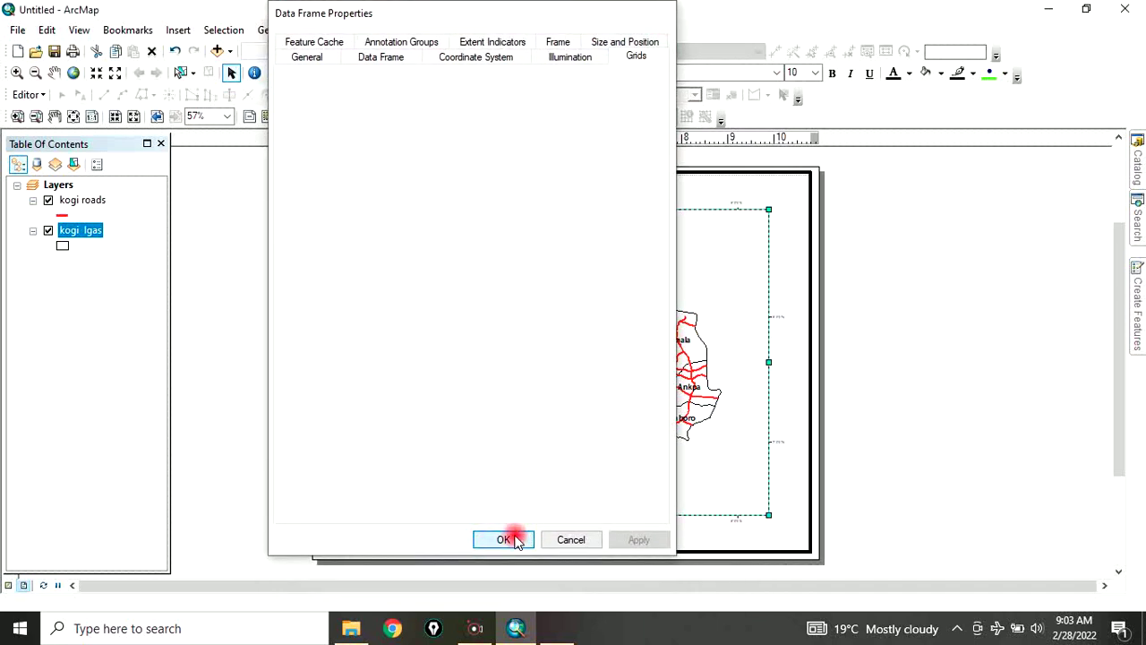
Make graticule labels bold size 12 with vertical left and right labels, and apply.
{"action": "right_click", "coordinate": [697, 488]}
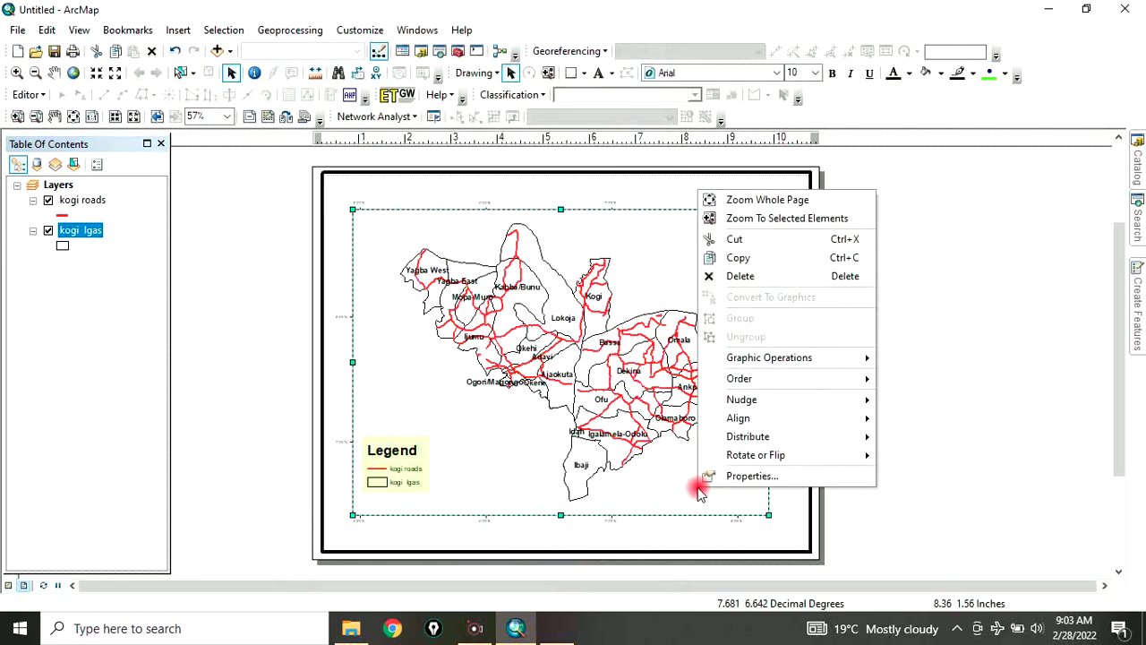
{"action": "left_click", "coordinate": [749, 476]}
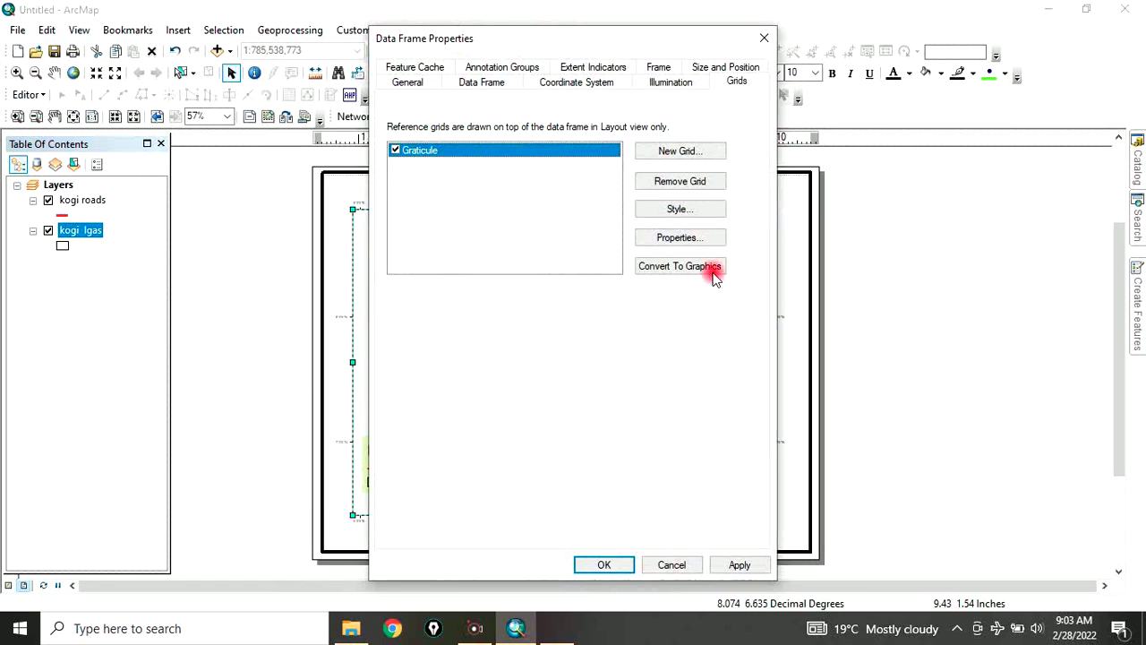
{"action": "left_click", "coordinate": [677, 238]}
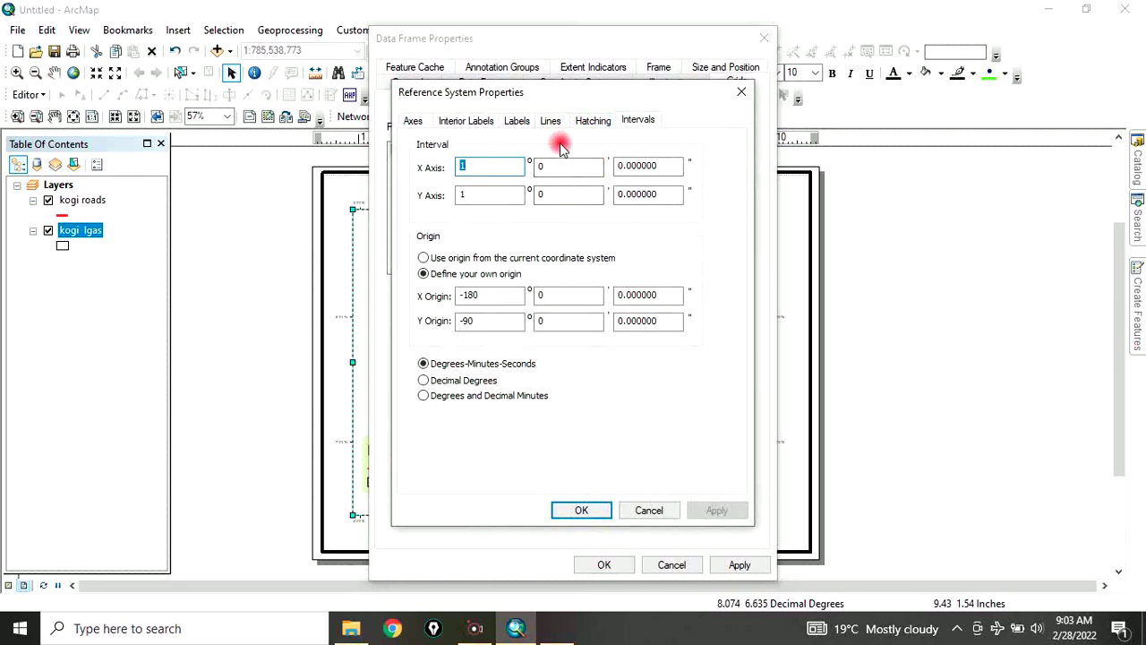
{"action": "left_click", "coordinate": [520, 122]}
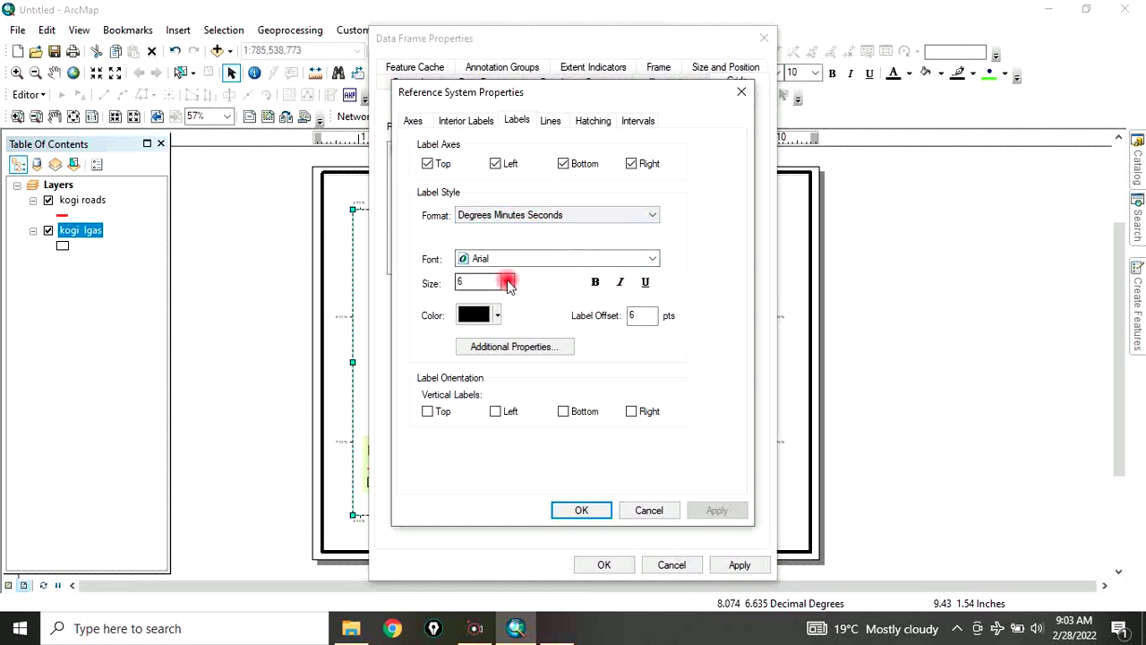
{"action": "left_click", "coordinate": [508, 283]}
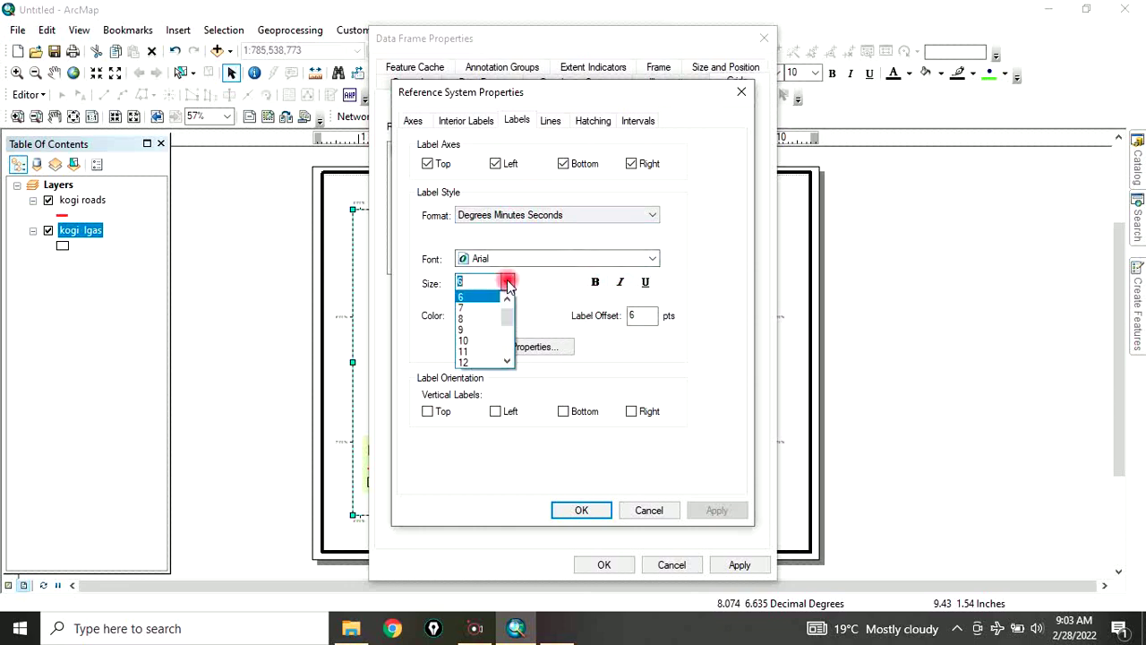
{"action": "left_click", "coordinate": [468, 358]}
{"action": "left_click", "coordinate": [595, 283]}
{"action": "left_click", "coordinate": [496, 410]}
{"action": "left_click", "coordinate": [629, 411]}
{"action": "left_click", "coordinate": [577, 509]}
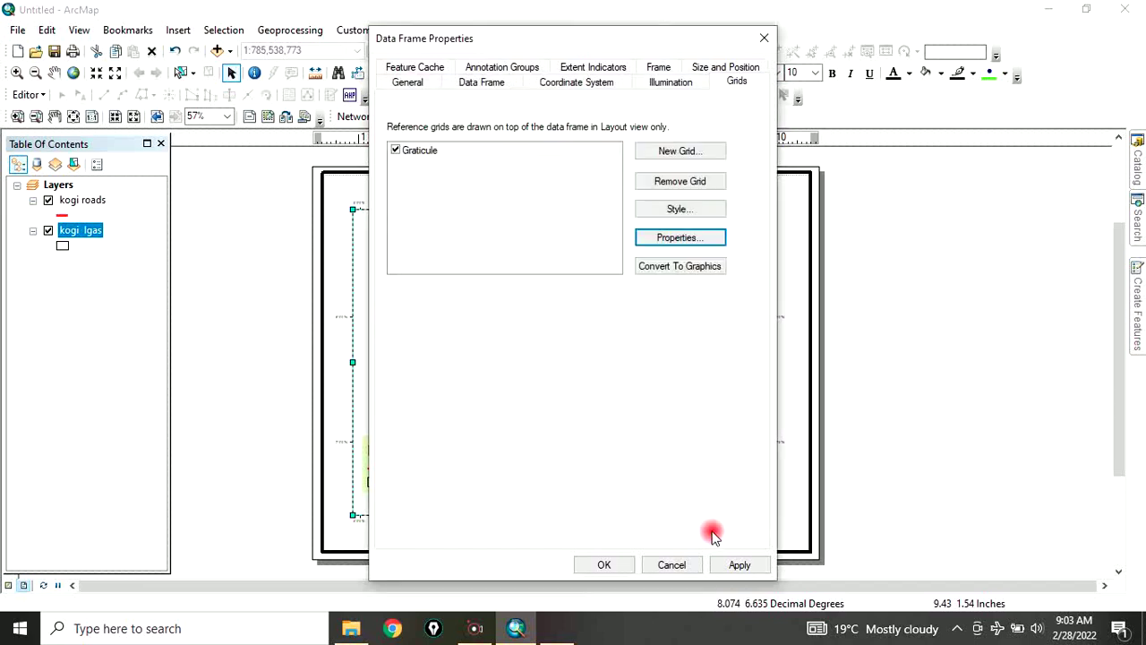
{"action": "left_click", "coordinate": [738, 564]}
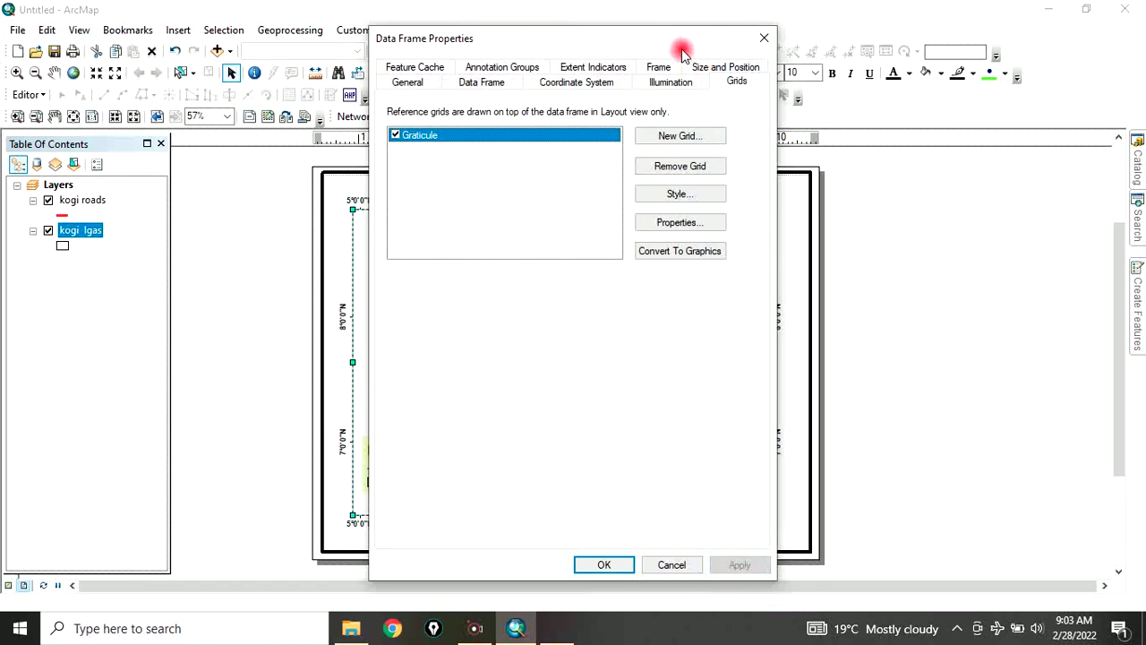
Give the data frame a 2.5 Point border and close the properties.
{"action": "left_click_drag", "start_coordinate": [642, 44], "coordinate": [472, 25]}
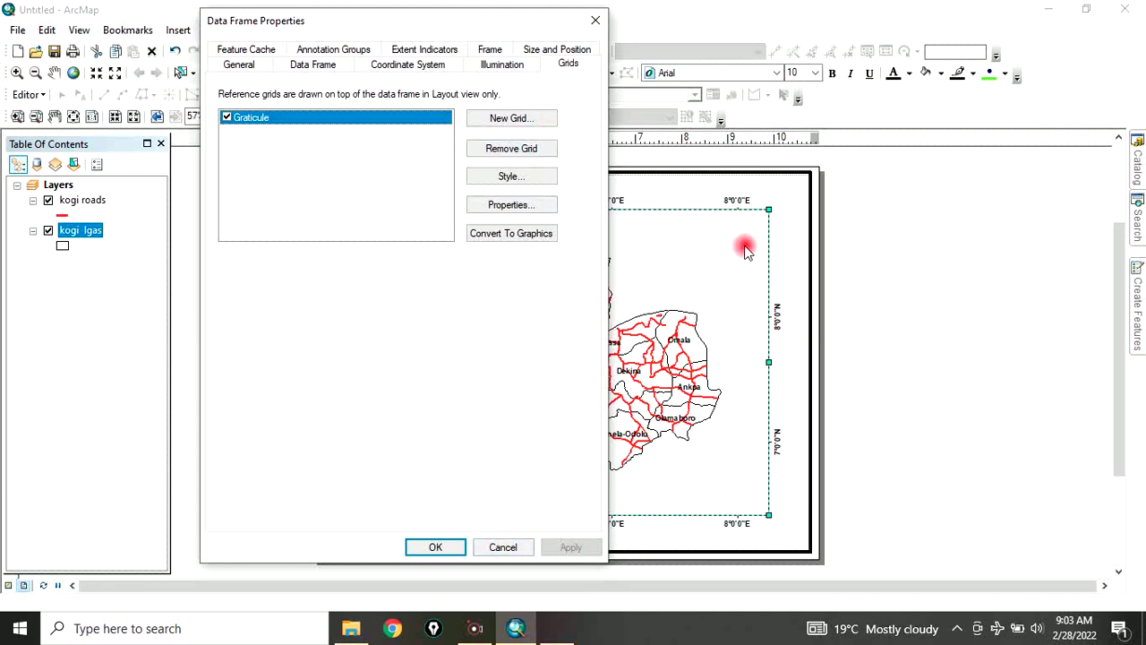
{"action": "left_click", "coordinate": [484, 50]}
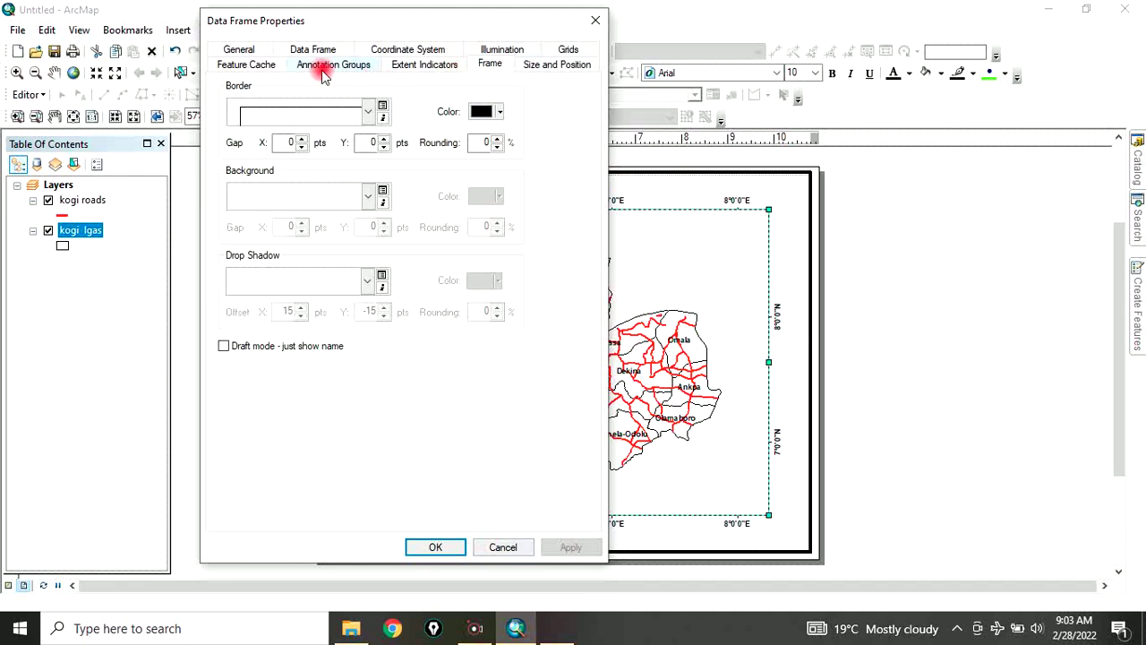
{"action": "left_click", "coordinate": [374, 114]}
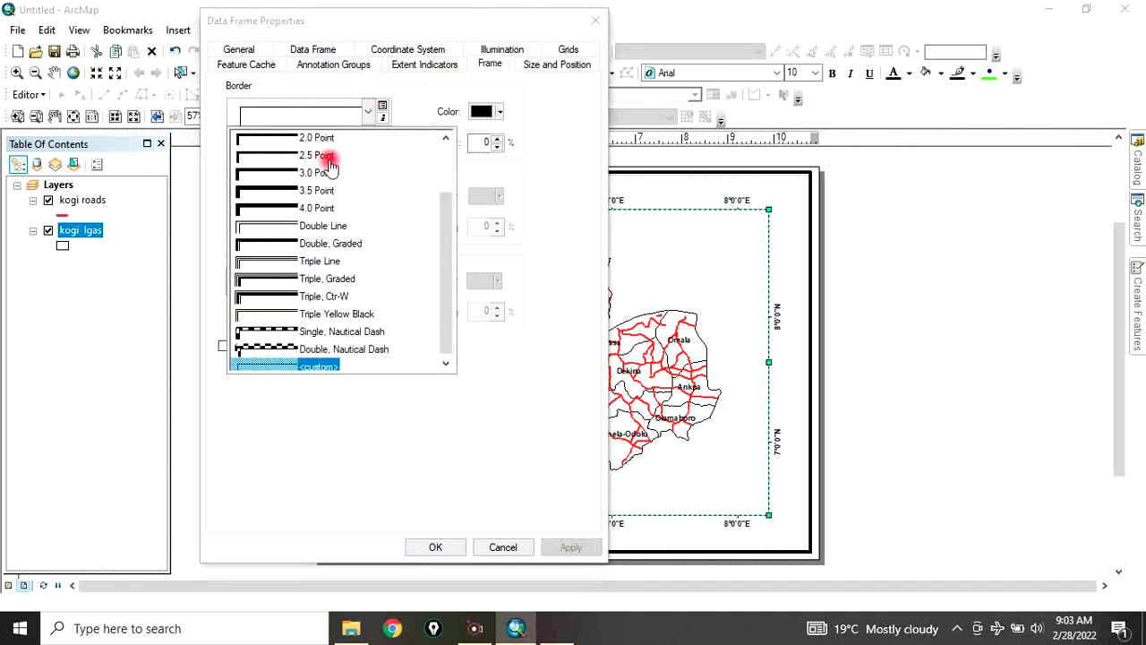
{"action": "left_click", "coordinate": [296, 154]}
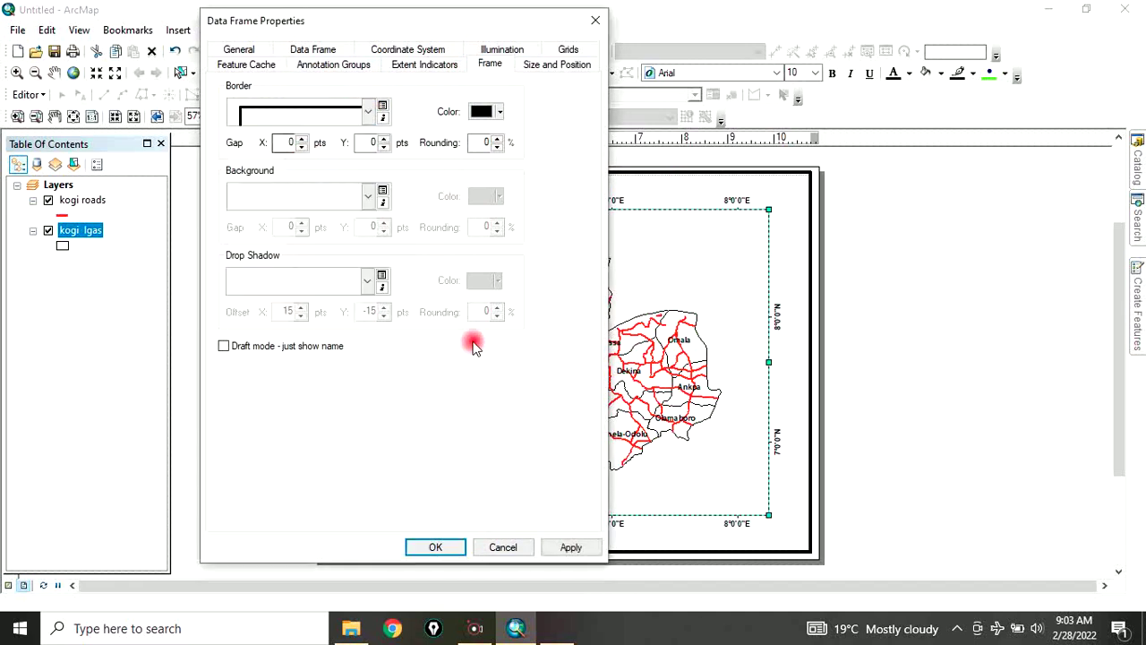
{"action": "left_click", "coordinate": [451, 547]}
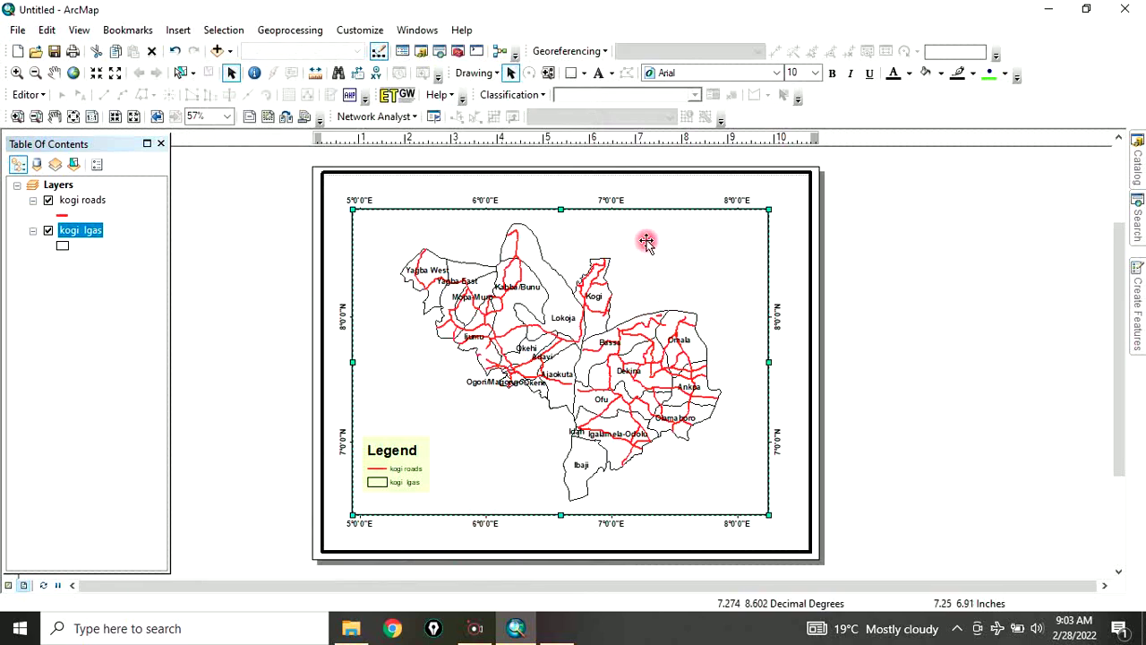
Insert an ESRI North 3 north arrow and place it in the map frame's top-right corner.
{"action": "left_click", "coordinate": [956, 296]}
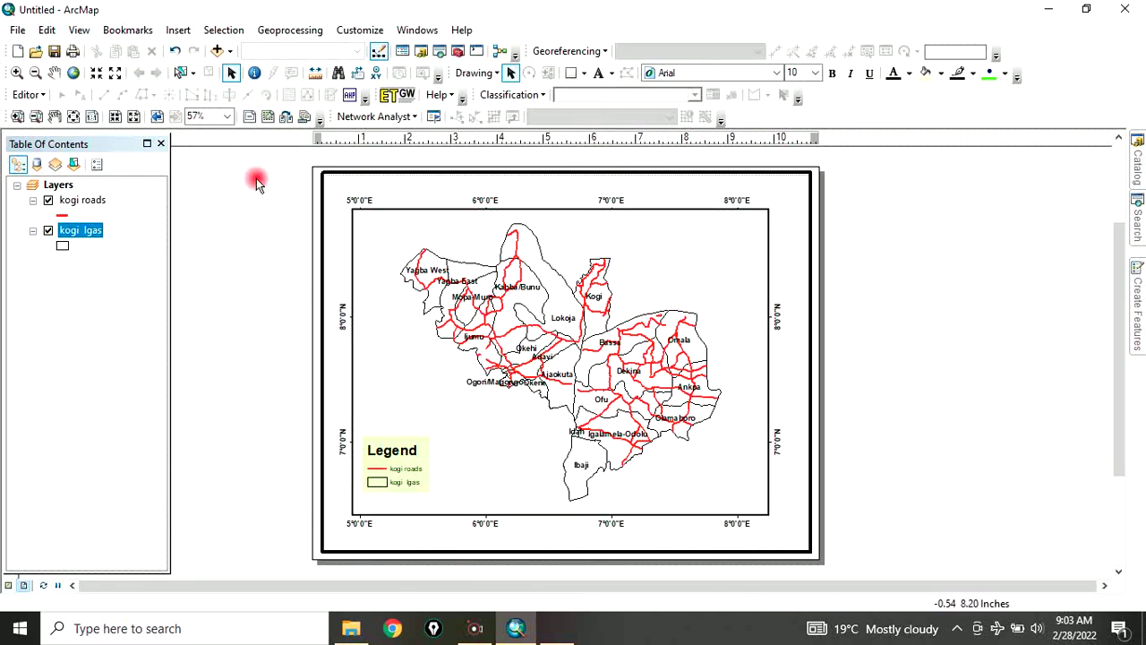
{"action": "left_click", "coordinate": [168, 30]}
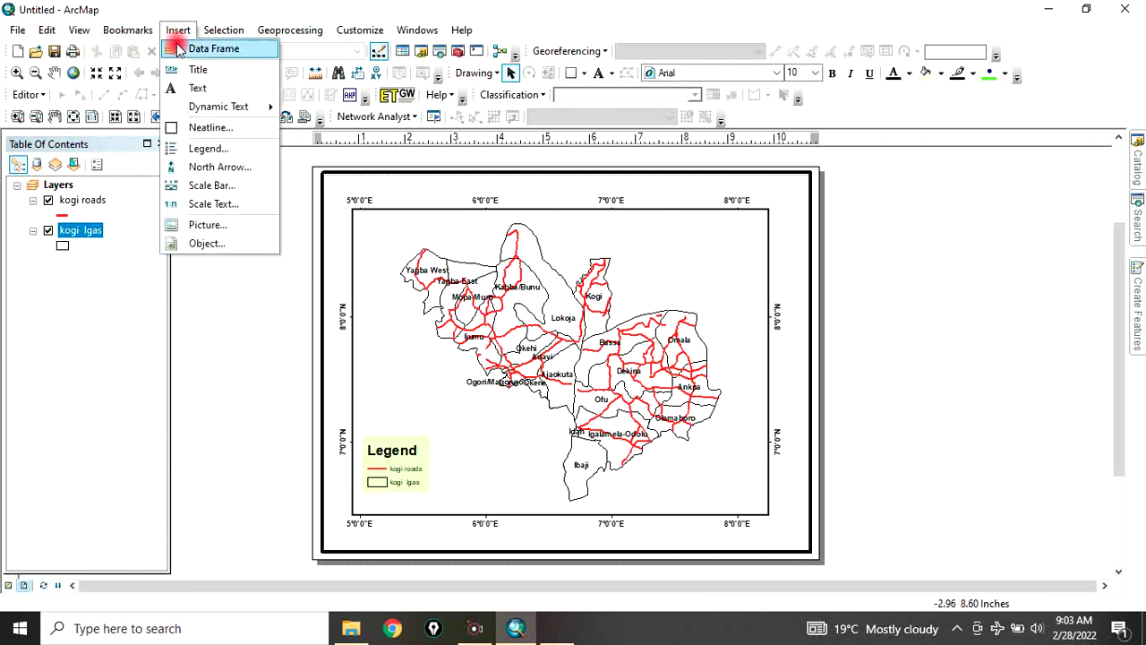
{"action": "left_click", "coordinate": [215, 167]}
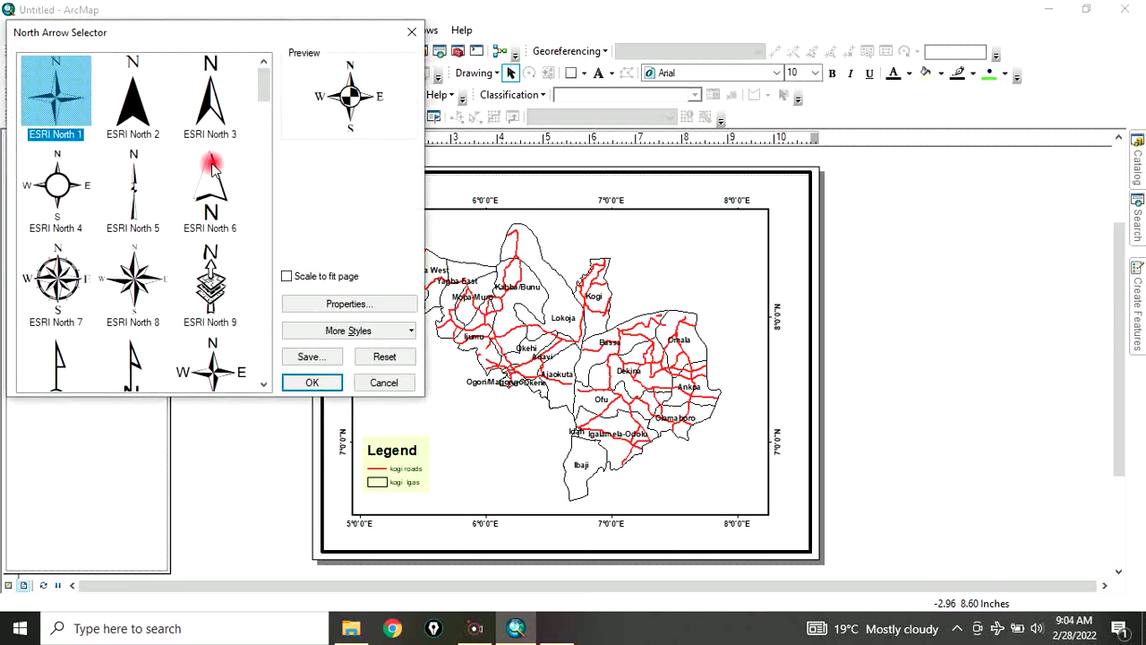
{"action": "left_click", "coordinate": [210, 112]}
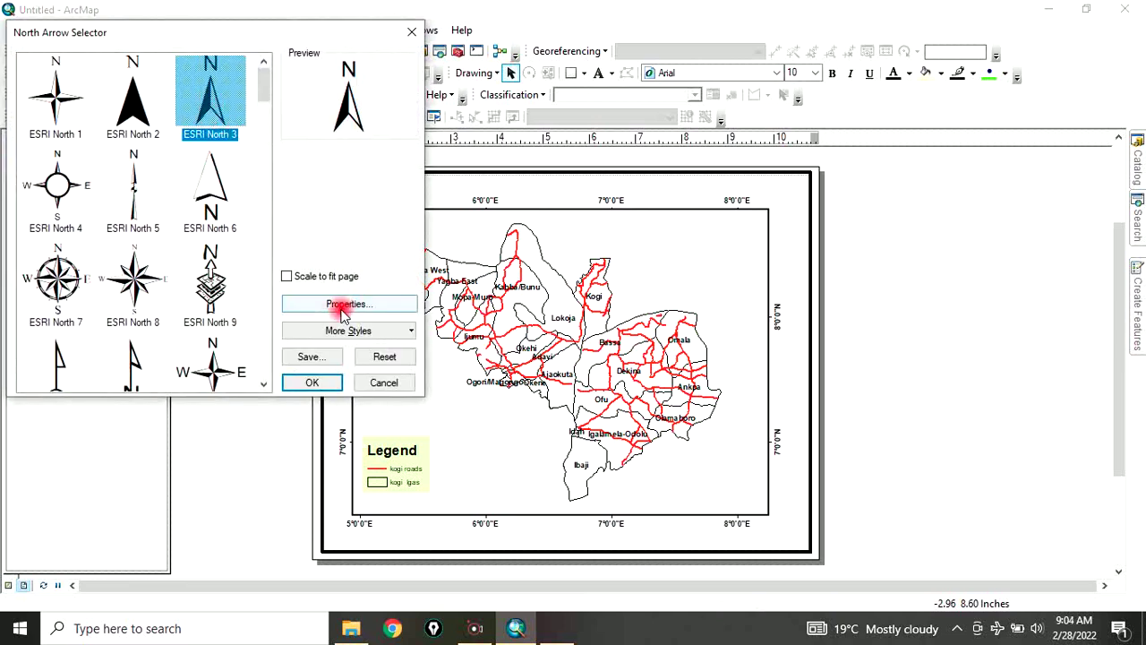
{"action": "left_click", "coordinate": [309, 382]}
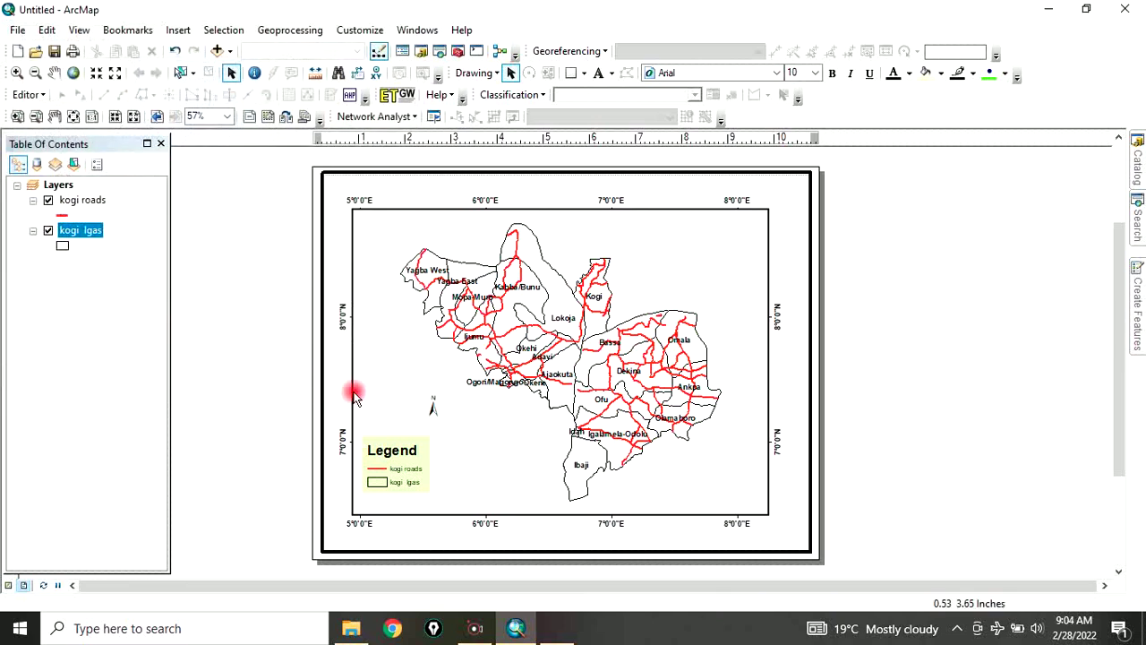
{"action": "left_click", "coordinate": [432, 408]}
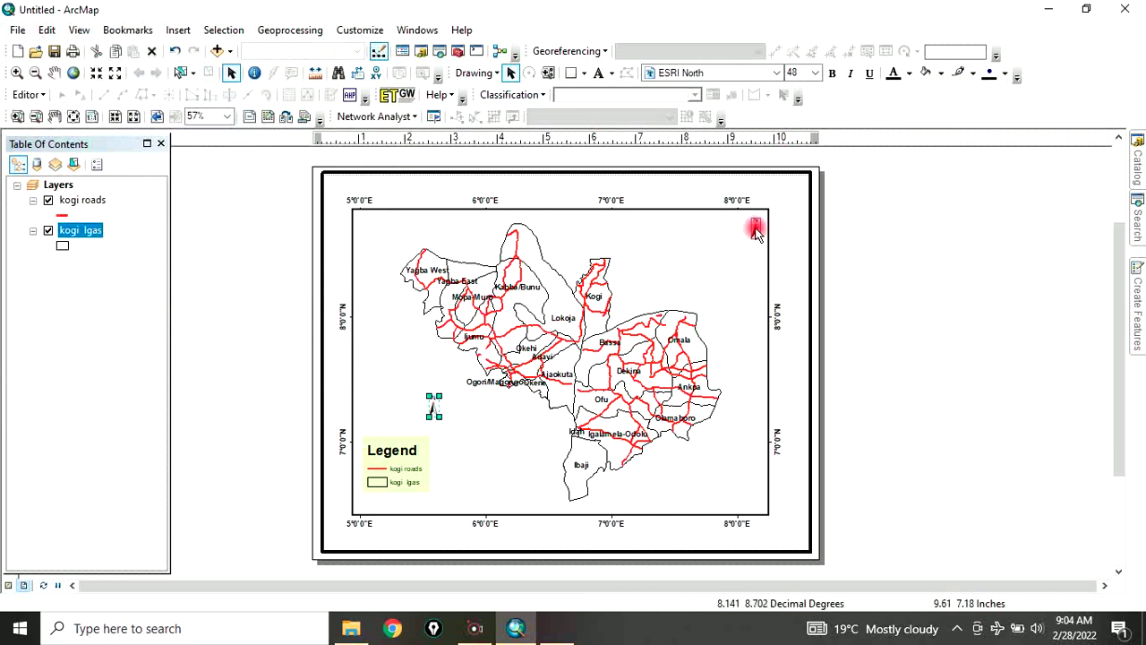
{"action": "left_click_drag", "start_coordinate": [755, 225], "coordinate": [755, 226]}
{"action": "left_click", "coordinate": [932, 302]}
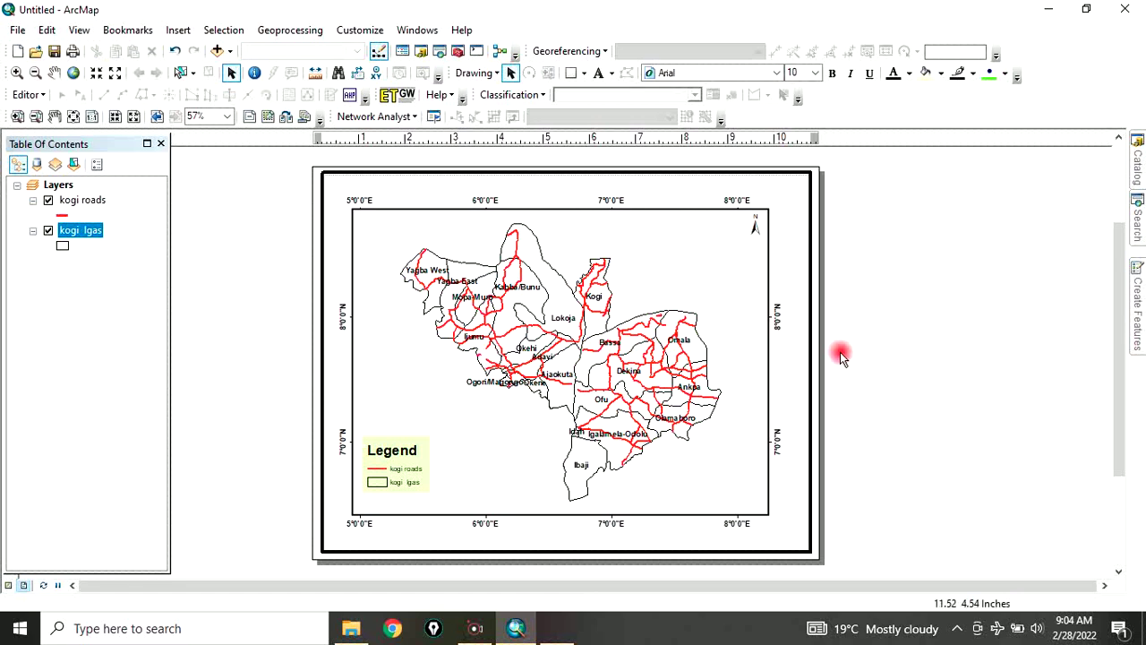
Make the legend's kogi roads and kogi lgas labels bold at font size 16.
{"action": "left_click", "coordinate": [399, 482]}
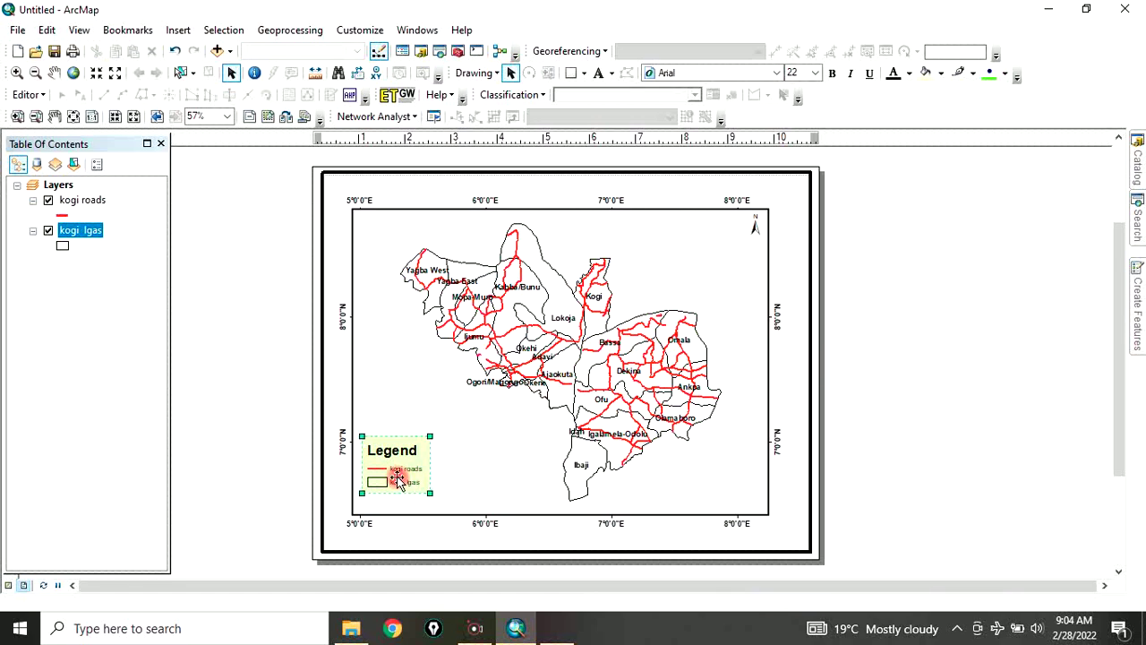
{"action": "right_click", "coordinate": [399, 481]}
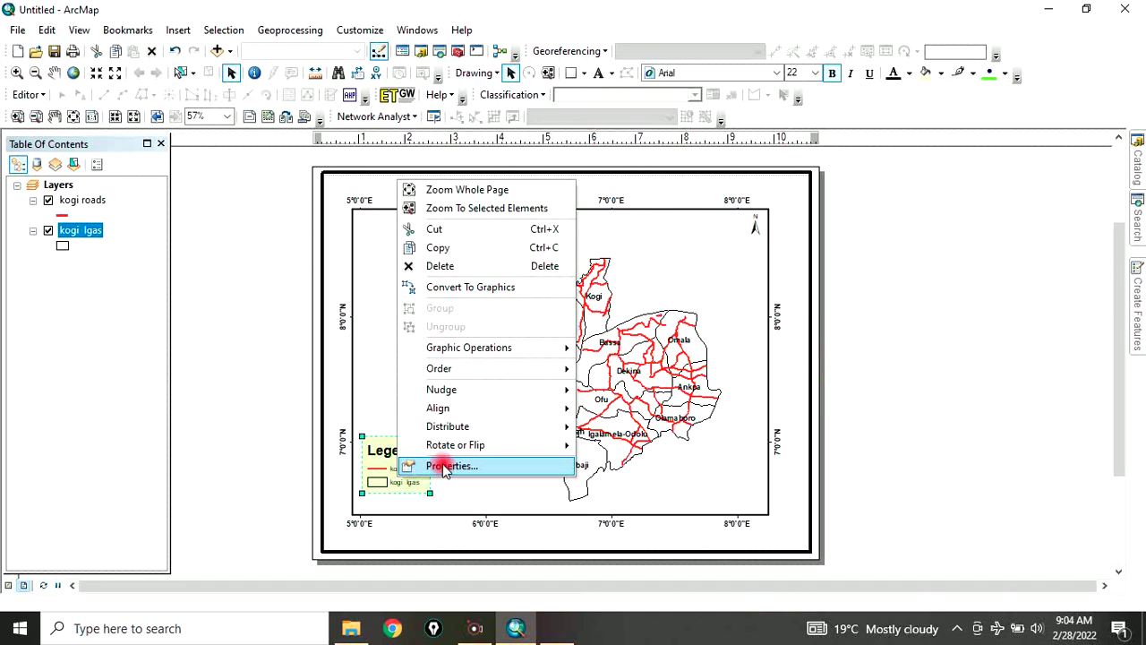
{"action": "left_click", "coordinate": [437, 463]}
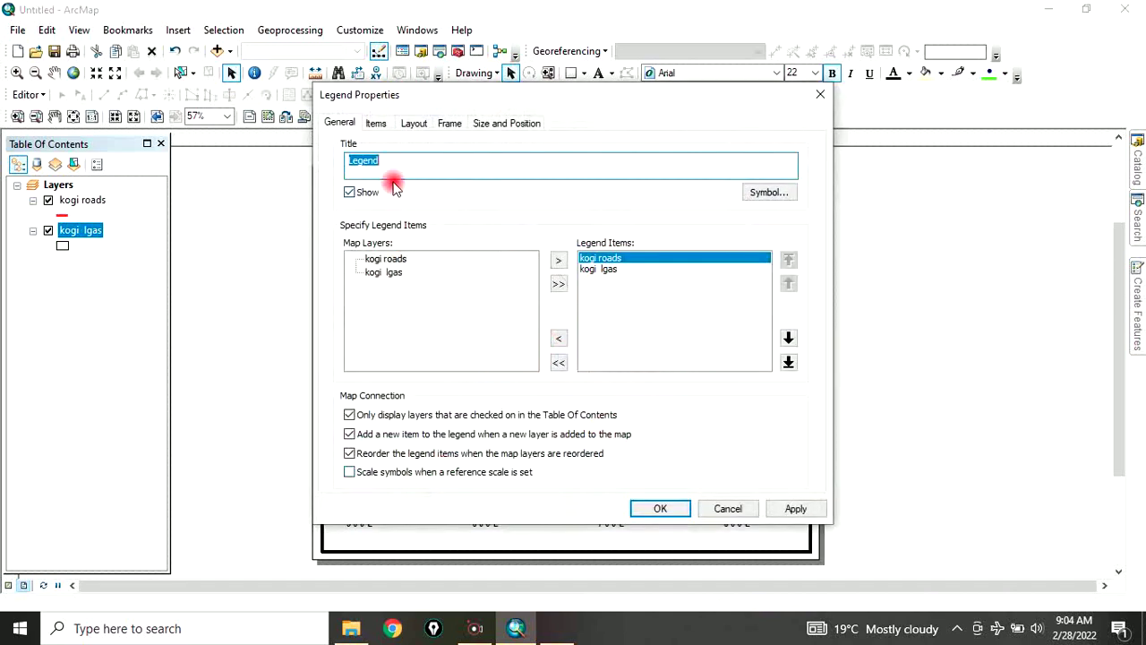
{"action": "left_click", "coordinate": [378, 124]}
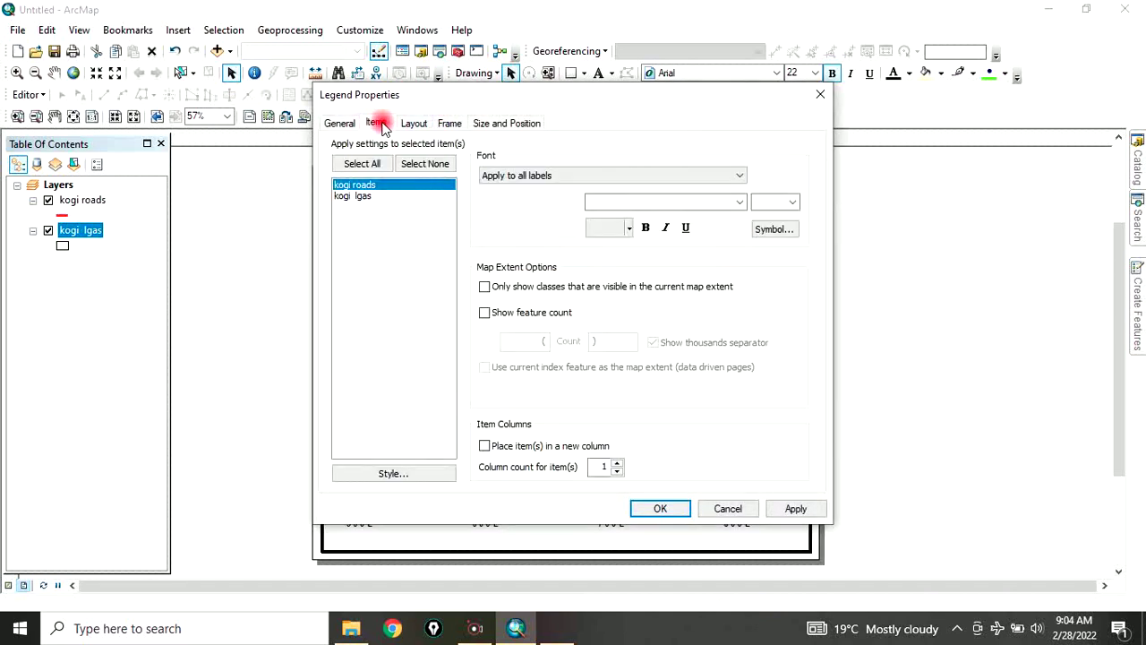
{"action": "left_click", "coordinate": [380, 186]}
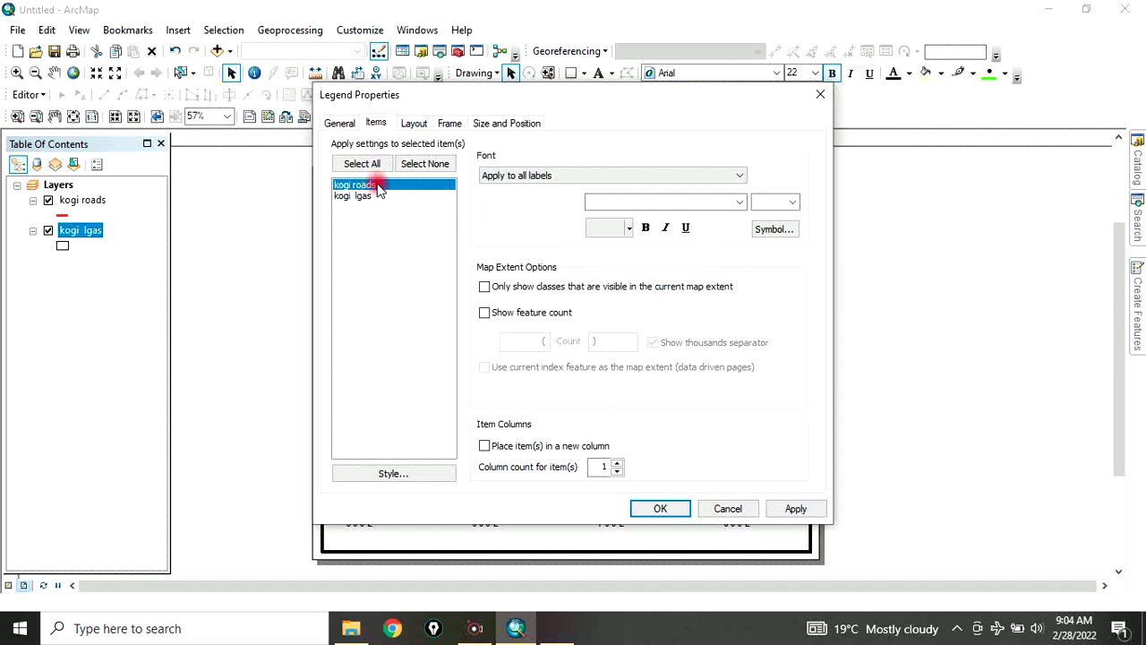
{"action": "left_click", "coordinate": [362, 164]}
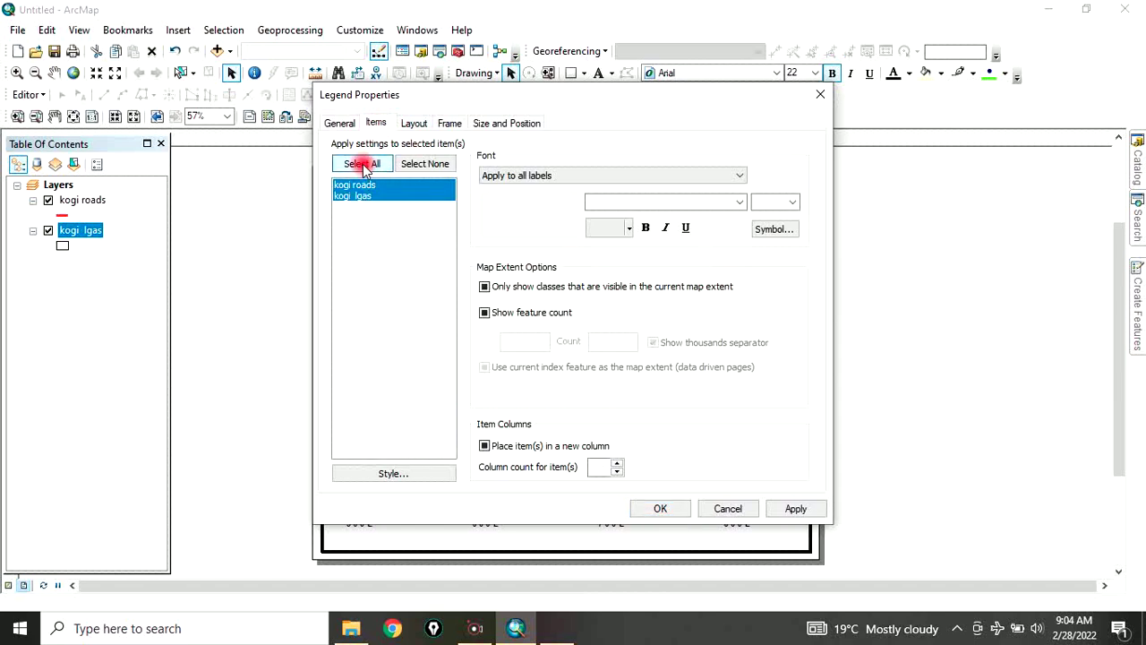
{"action": "left_click", "coordinate": [792, 202]}
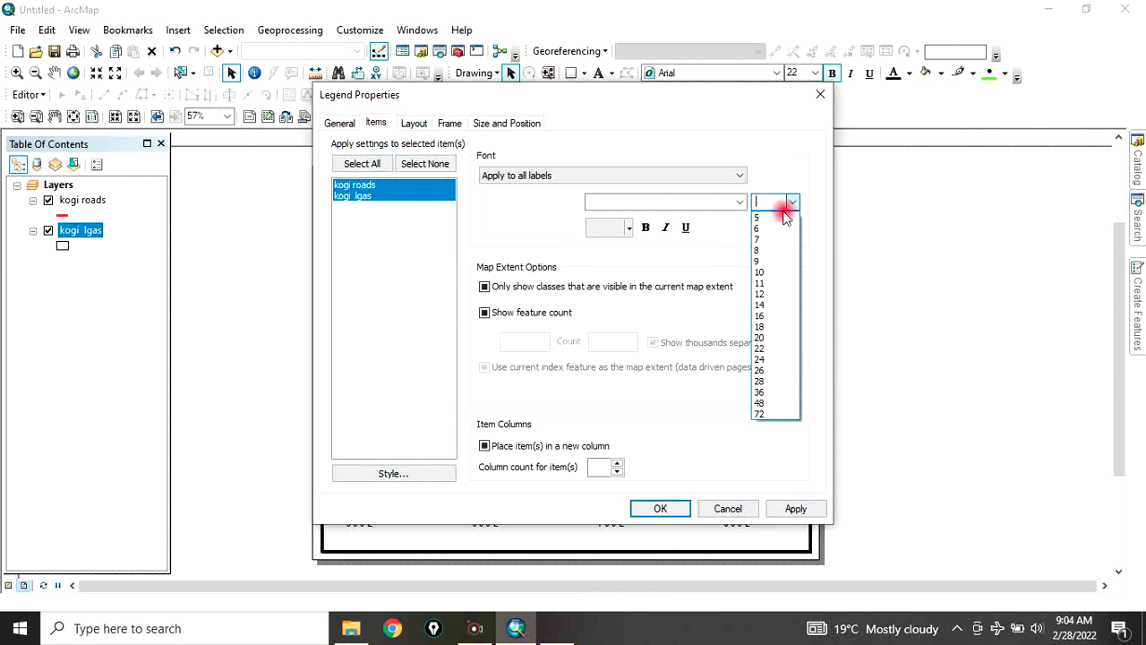
{"action": "left_click", "coordinate": [762, 316]}
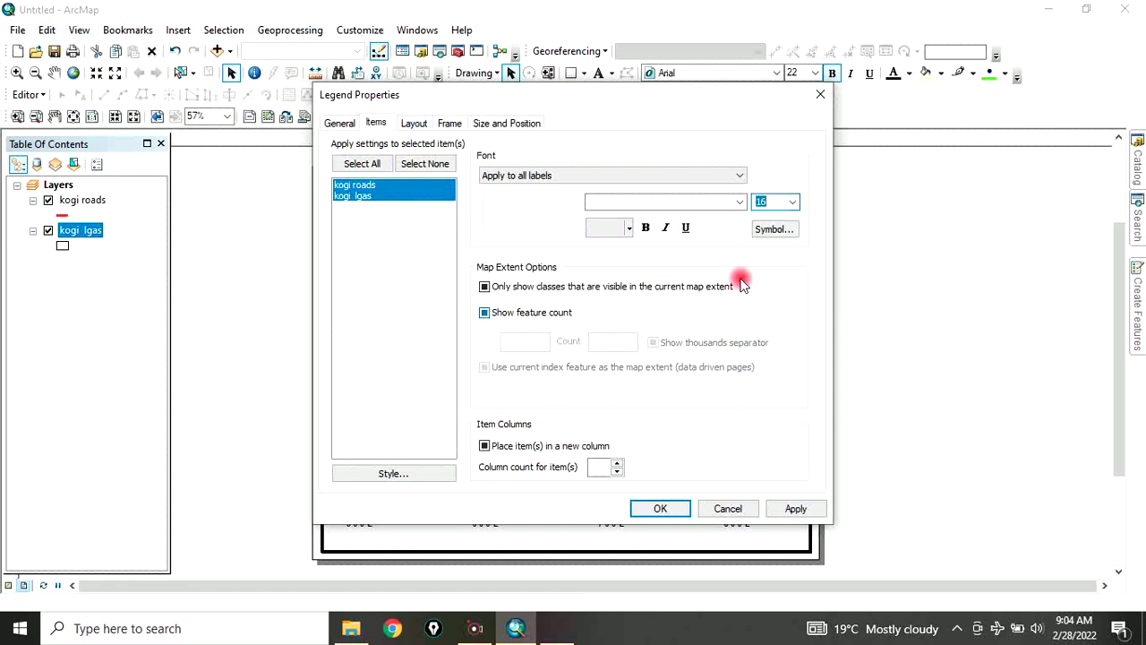
{"action": "left_click", "coordinate": [646, 227]}
{"action": "left_click", "coordinate": [660, 509]}
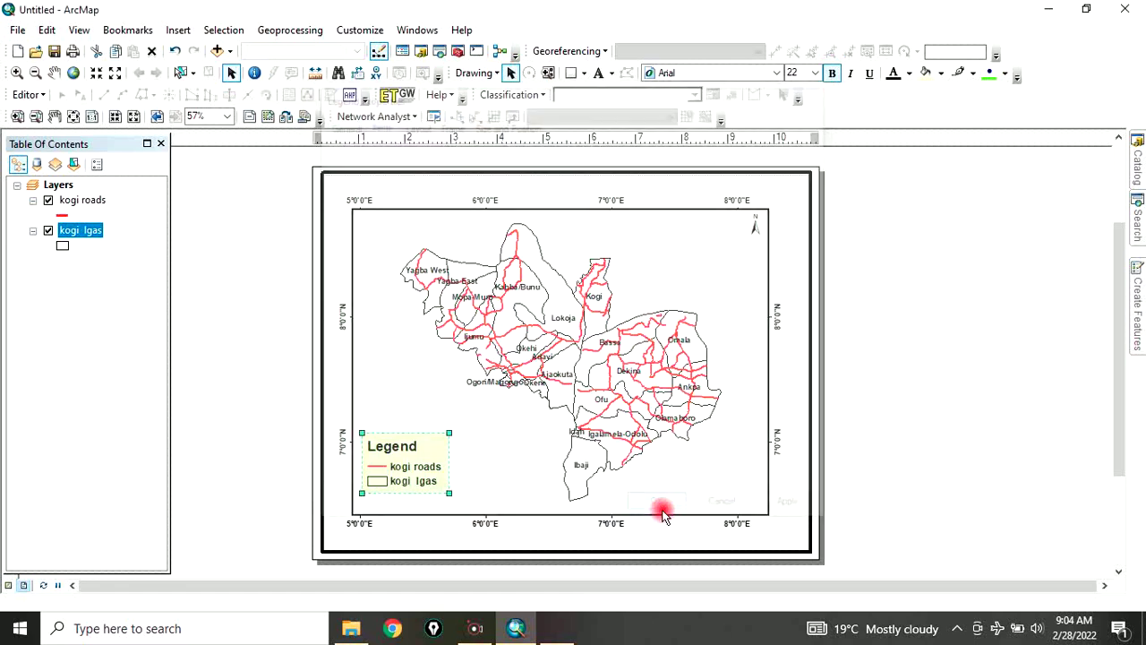
{"action": "left_click", "coordinate": [419, 462]}
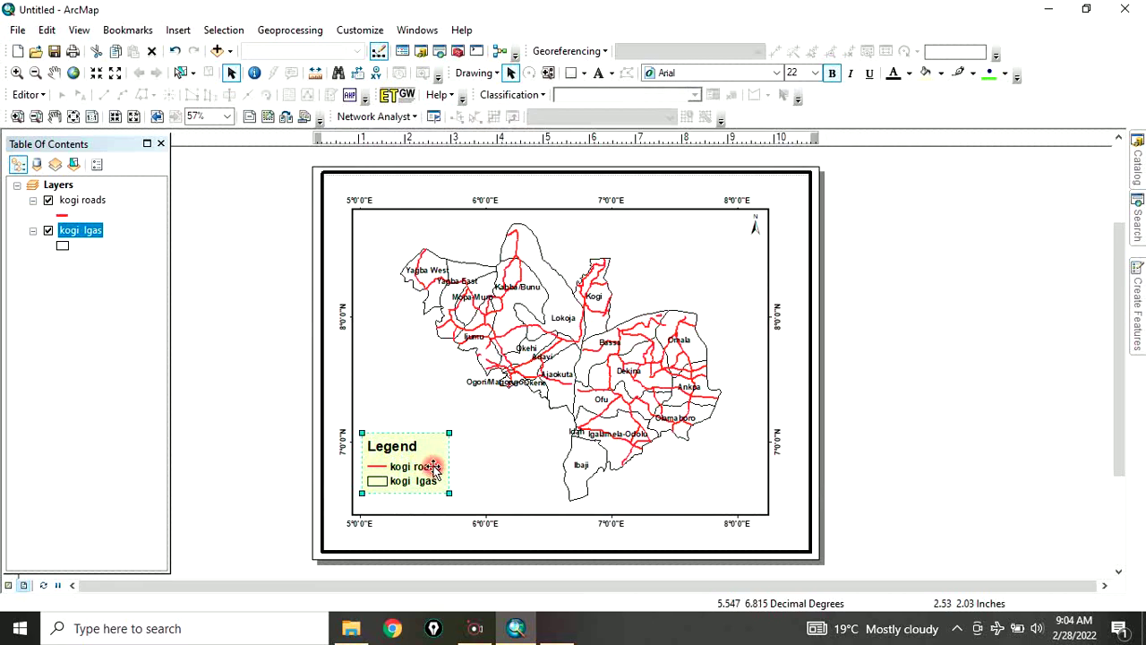
{"action": "left_click", "coordinate": [888, 291]}
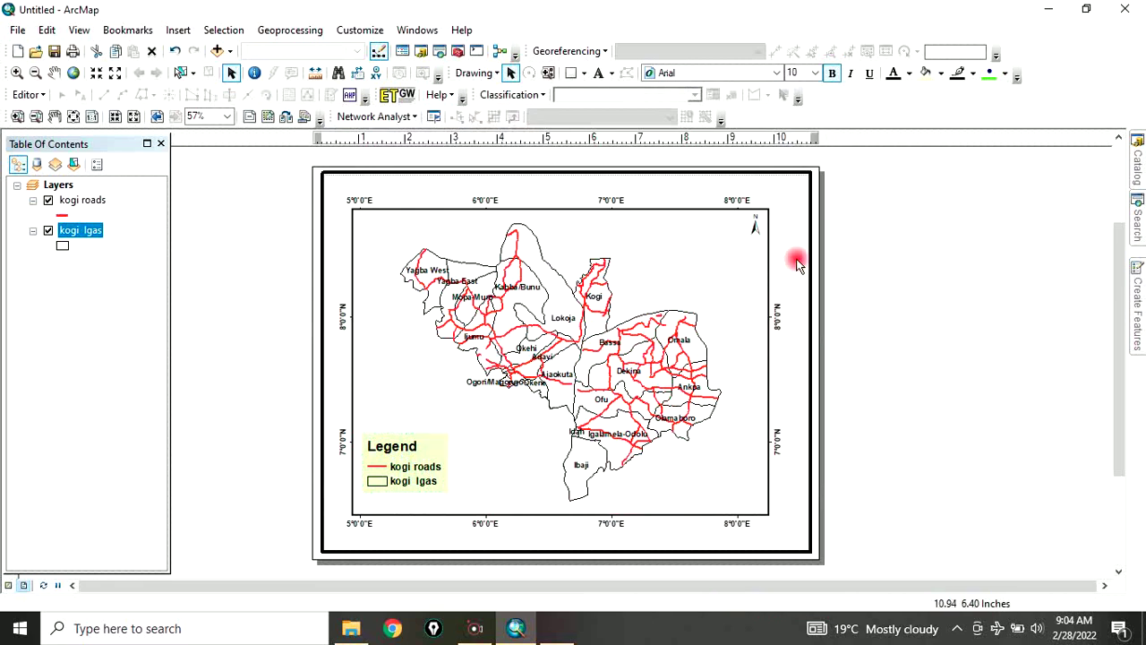
Add a new text element near the map's lower right and open its properties.
{"action": "left_click", "coordinate": [598, 75]}
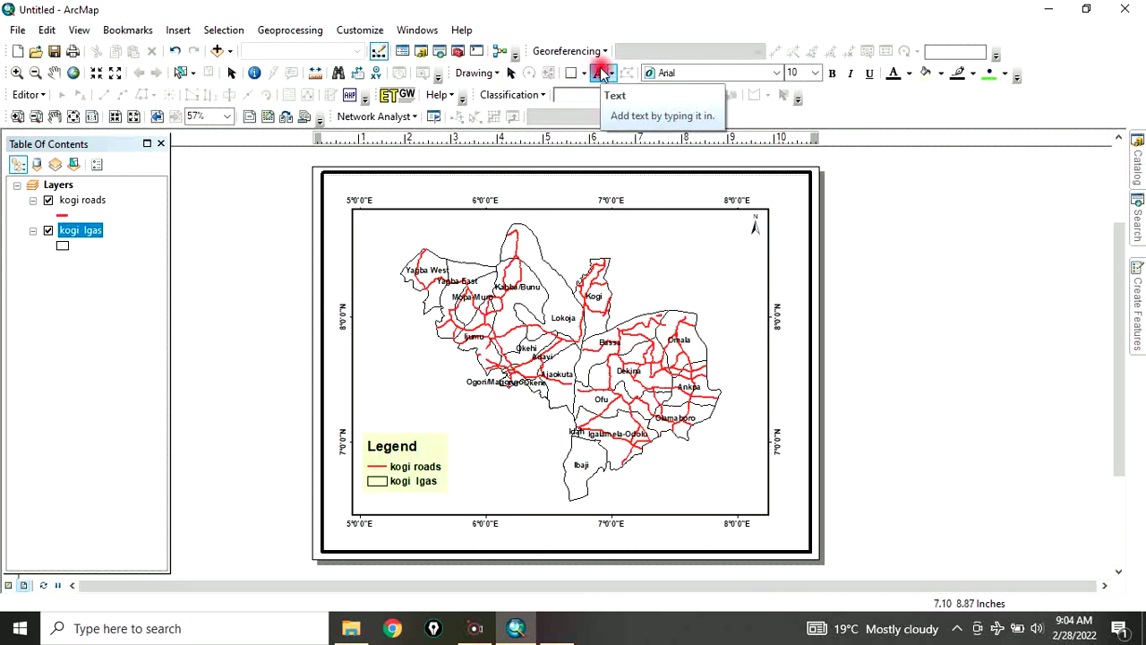
{"action": "left_click", "coordinate": [694, 487]}
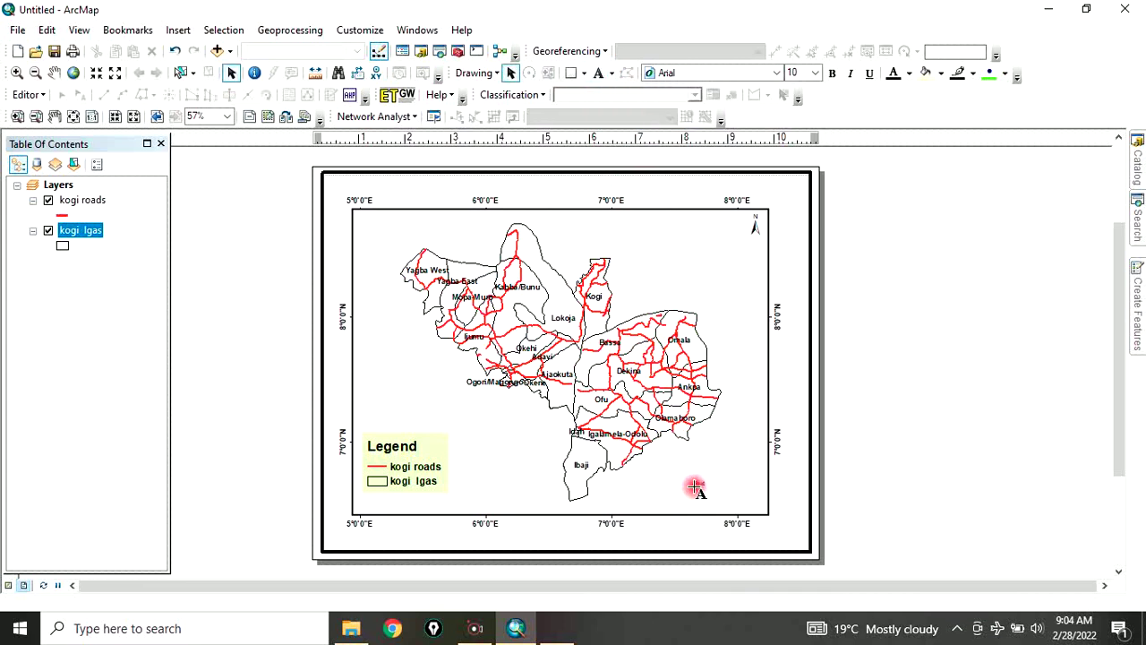
{"action": "left_click", "coordinate": [231, 73]}
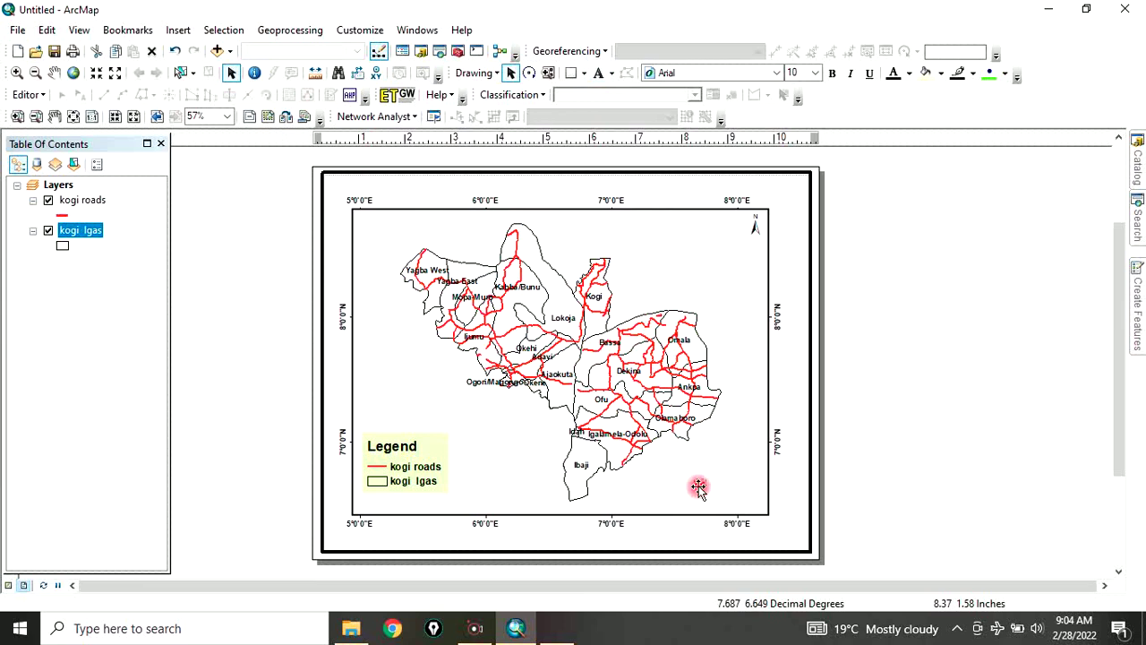
{"action": "right_click", "coordinate": [698, 487]}
{"action": "left_click", "coordinate": [762, 473]}
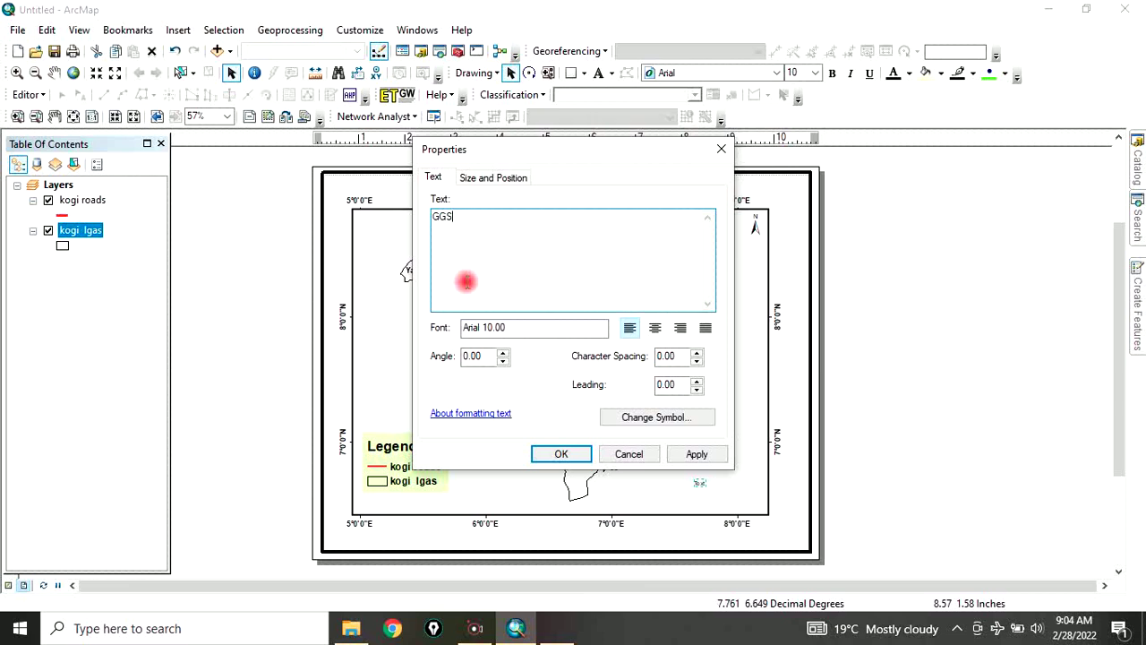
Make the text GGS in blue bold and drag it onto the map frame's lower edge.
{"action": "left_click", "coordinate": [657, 417]}
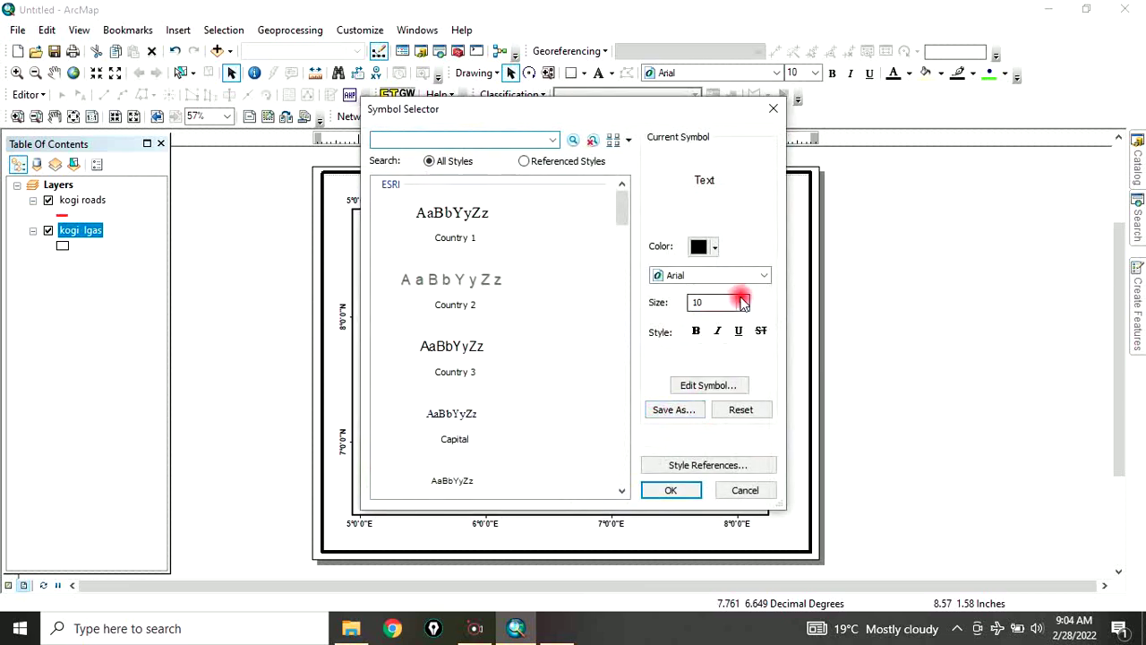
{"action": "left_click", "coordinate": [702, 247]}
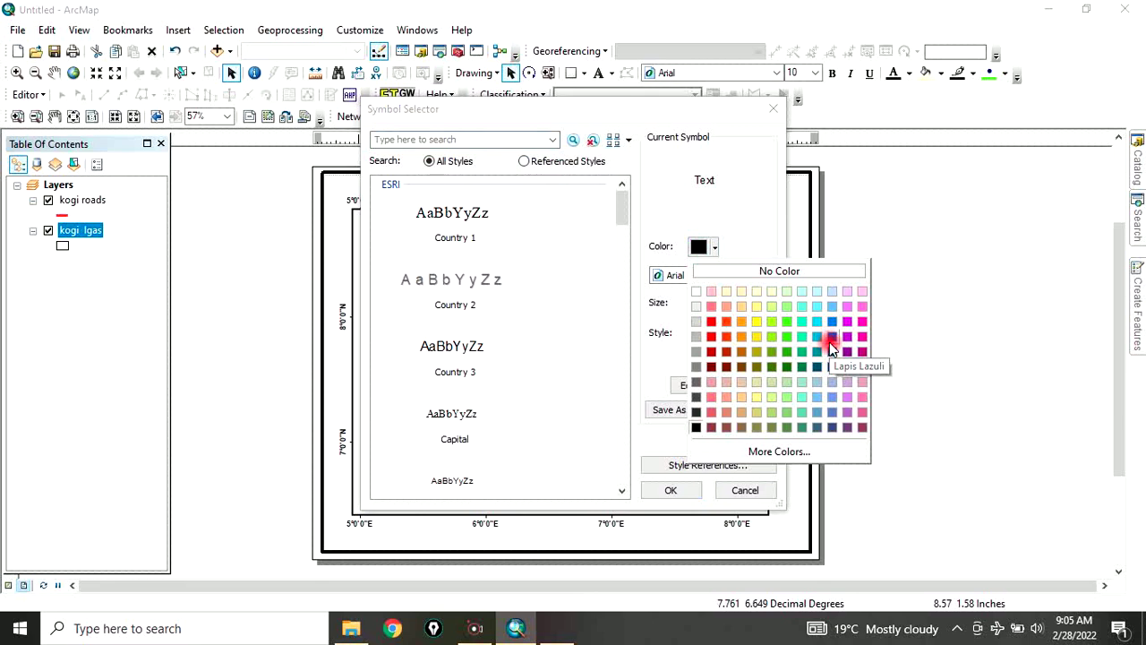
{"action": "left_click", "coordinate": [829, 338]}
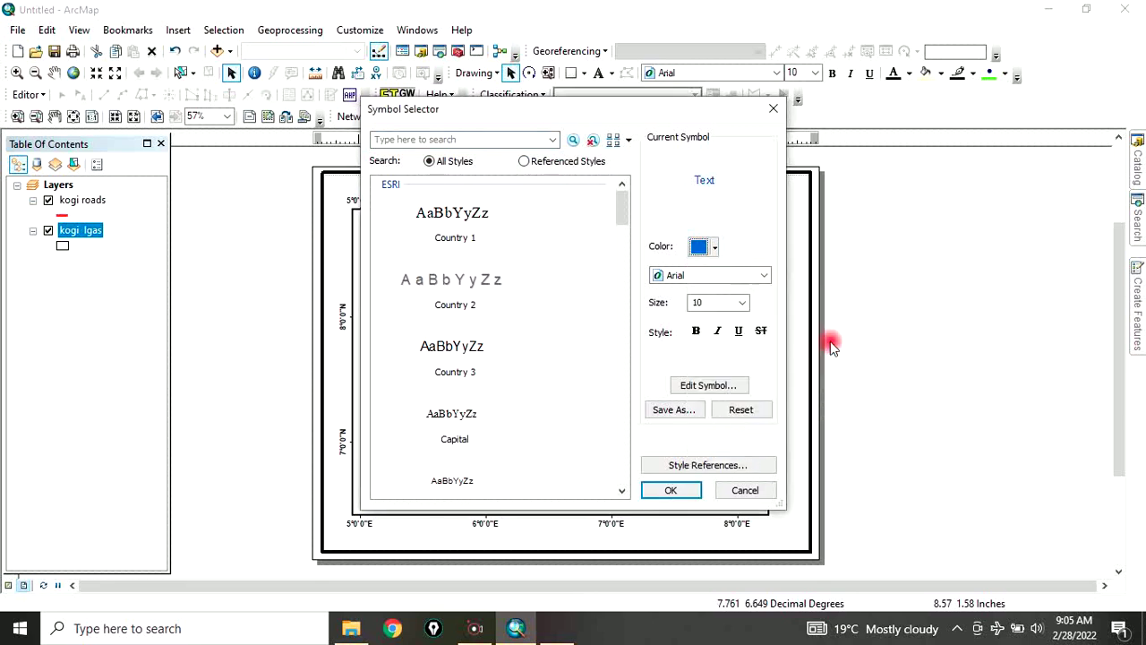
{"action": "left_click", "coordinate": [697, 332]}
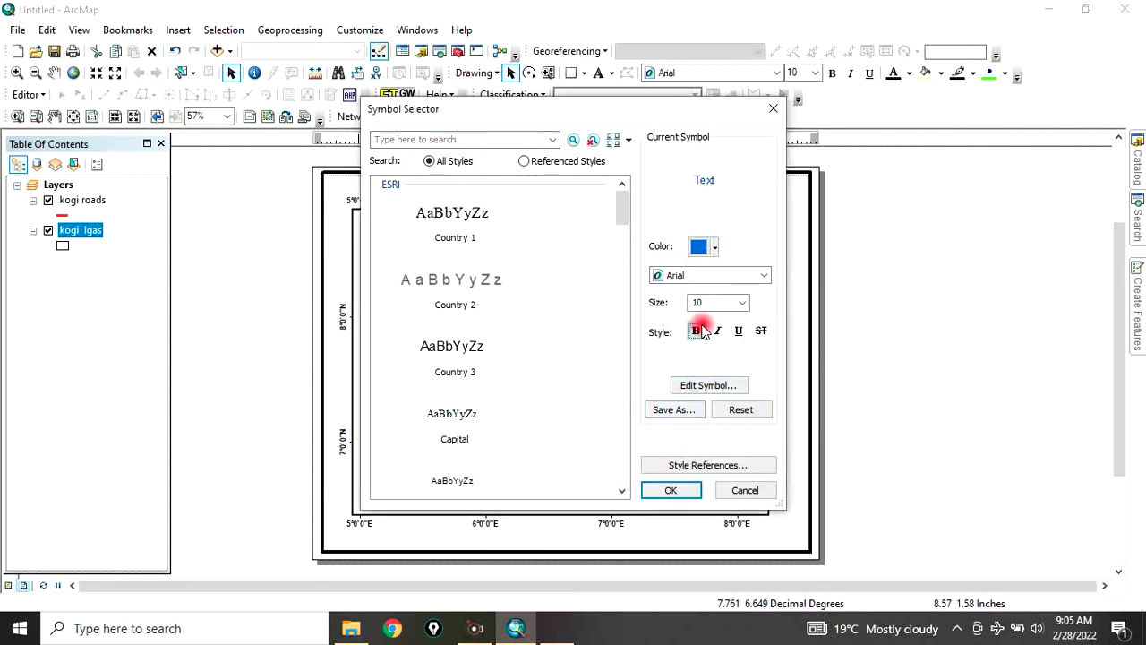
{"action": "left_click", "coordinate": [678, 488]}
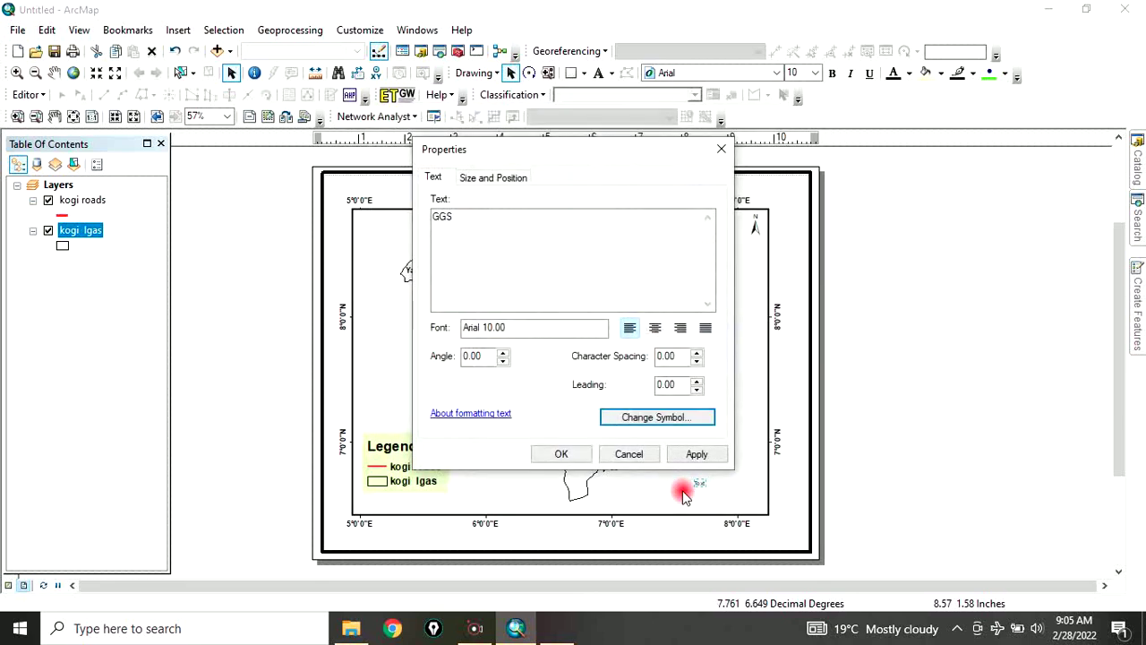
{"action": "left_click", "coordinate": [572, 454]}
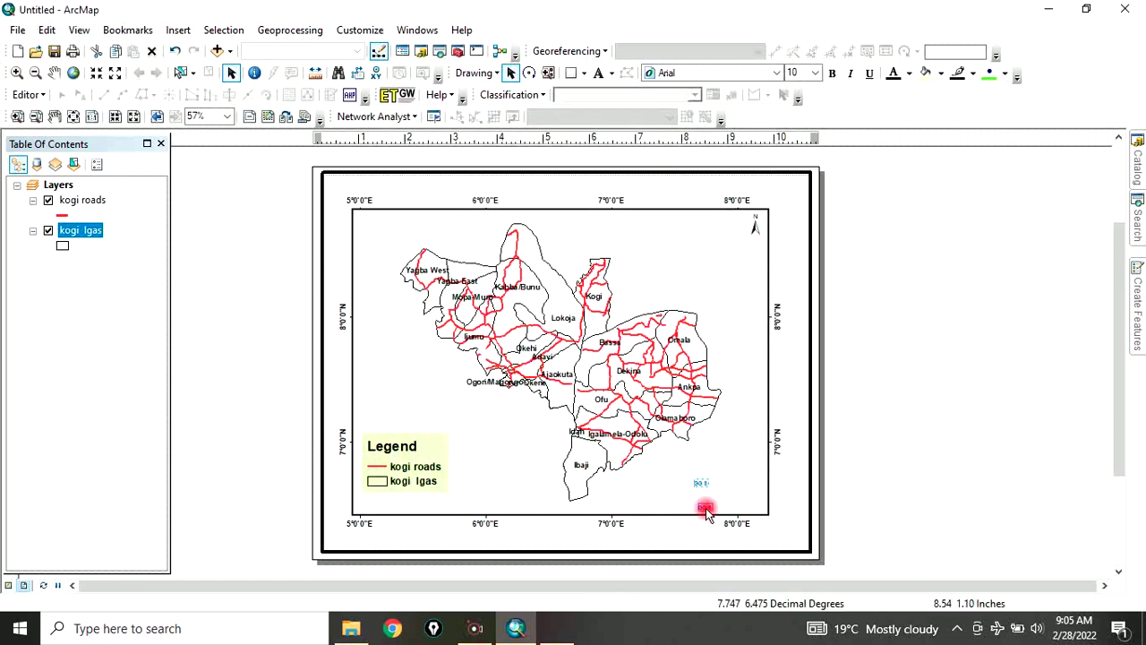
{"action": "left_click_drag", "start_coordinate": [706, 528], "coordinate": [706, 528]}
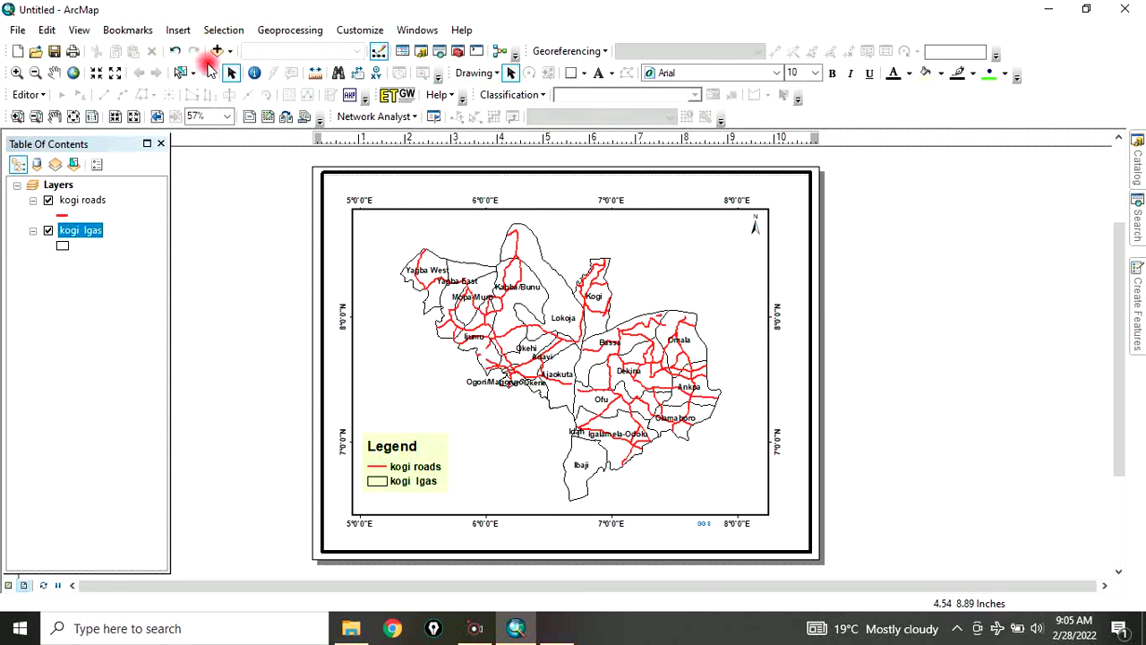
Start Export Map and browse to the Tutorial folder on the Desktop.
{"action": "left_click", "coordinate": [15, 31]}
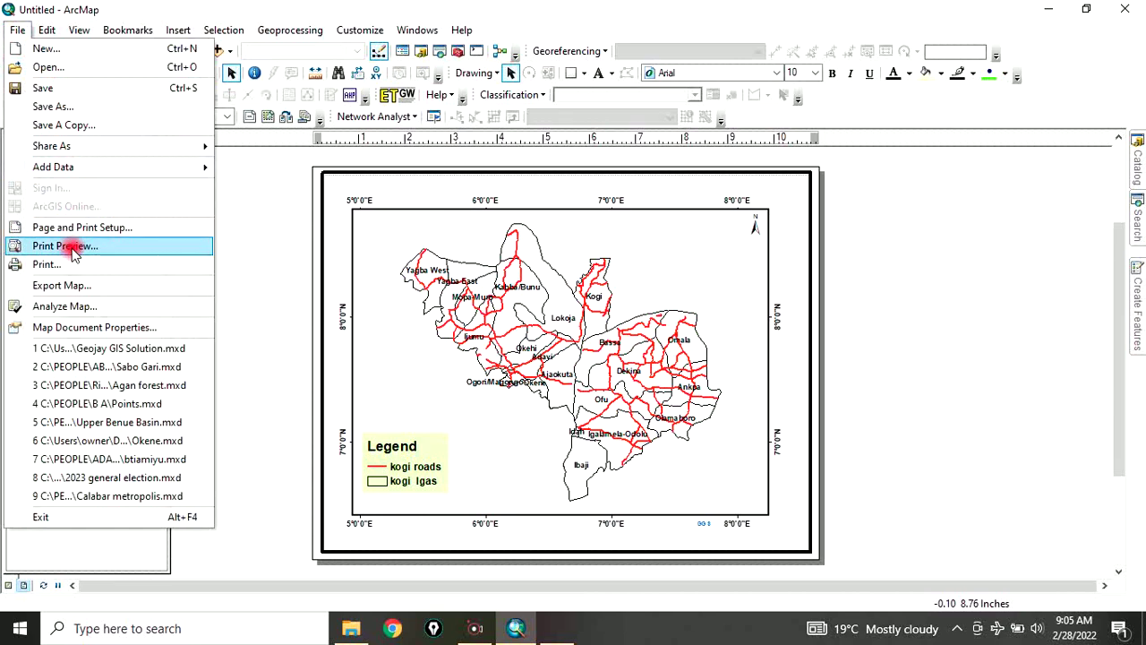
{"action": "left_click", "coordinate": [72, 286]}
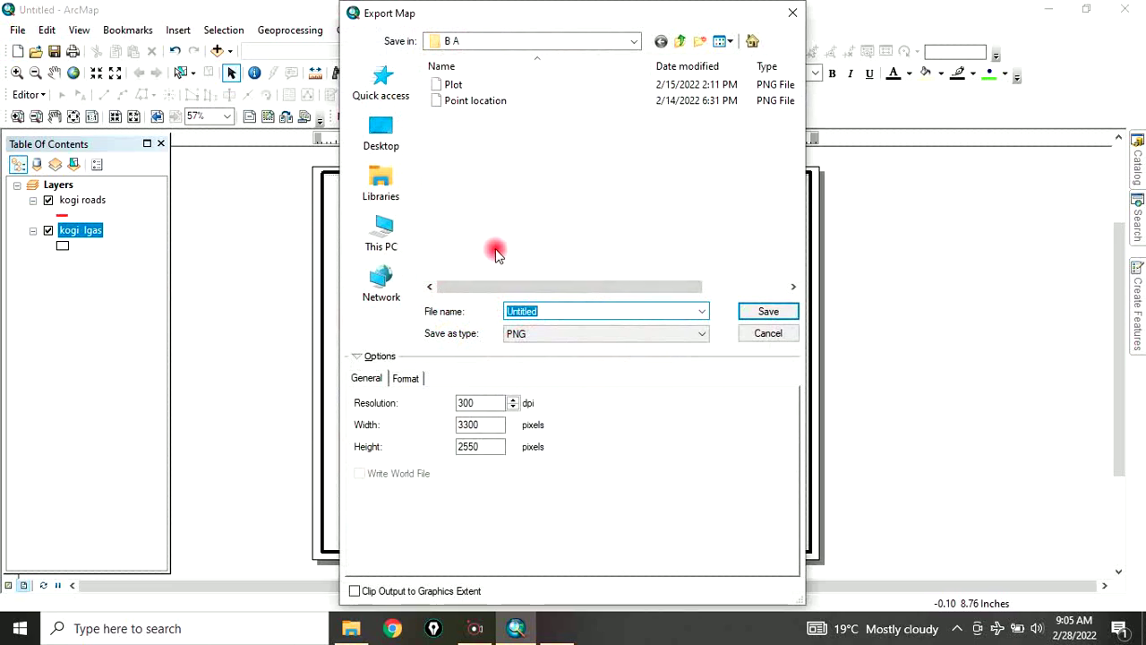
{"action": "left_click", "coordinate": [390, 146]}
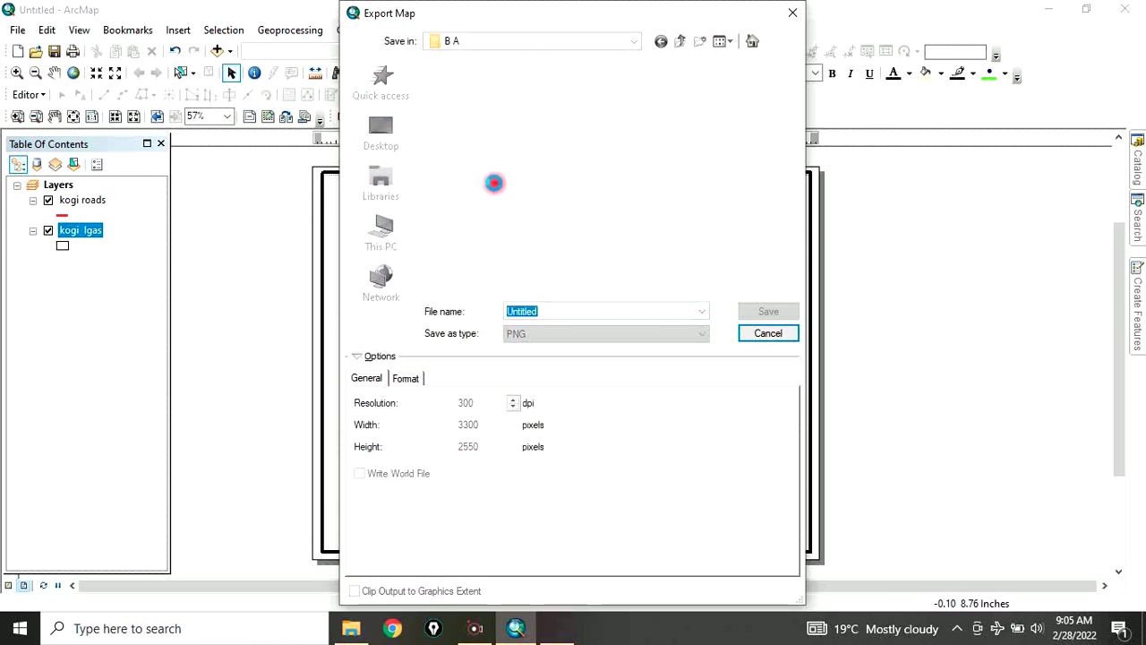
{"action": "scroll", "coordinate": [518, 206], "scroll_direction": "down", "scroll_amount": 5}
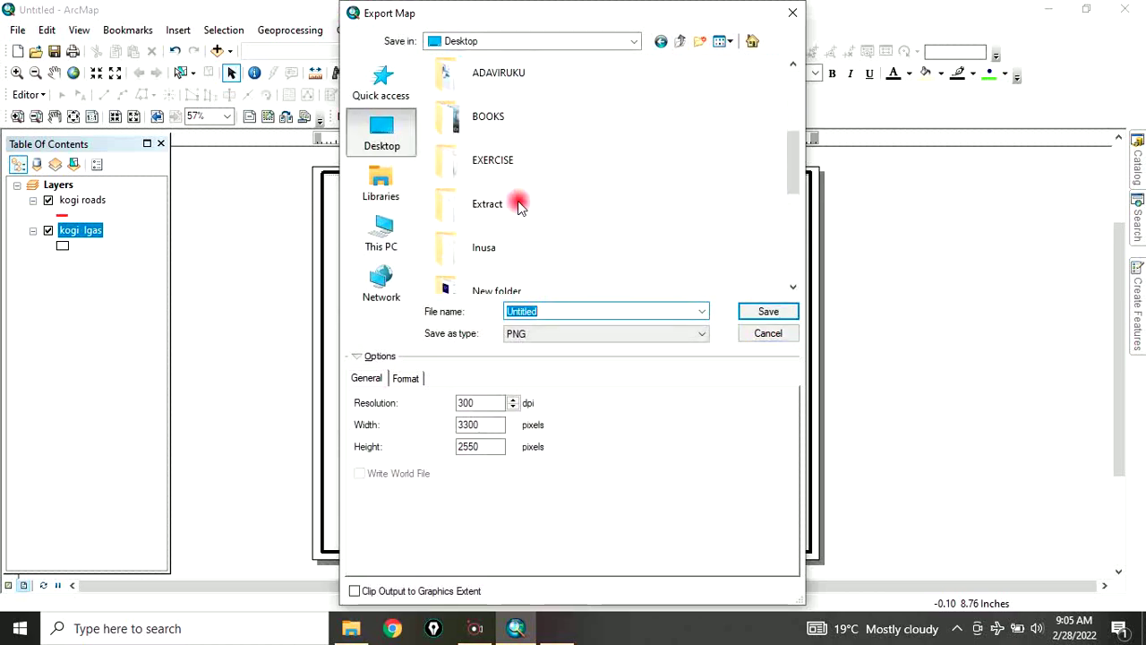
{"action": "scroll", "coordinate": [517, 206], "scroll_direction": "down", "scroll_amount": 2}
{"action": "scroll", "coordinate": [521, 213], "scroll_direction": "down", "scroll_amount": 2}
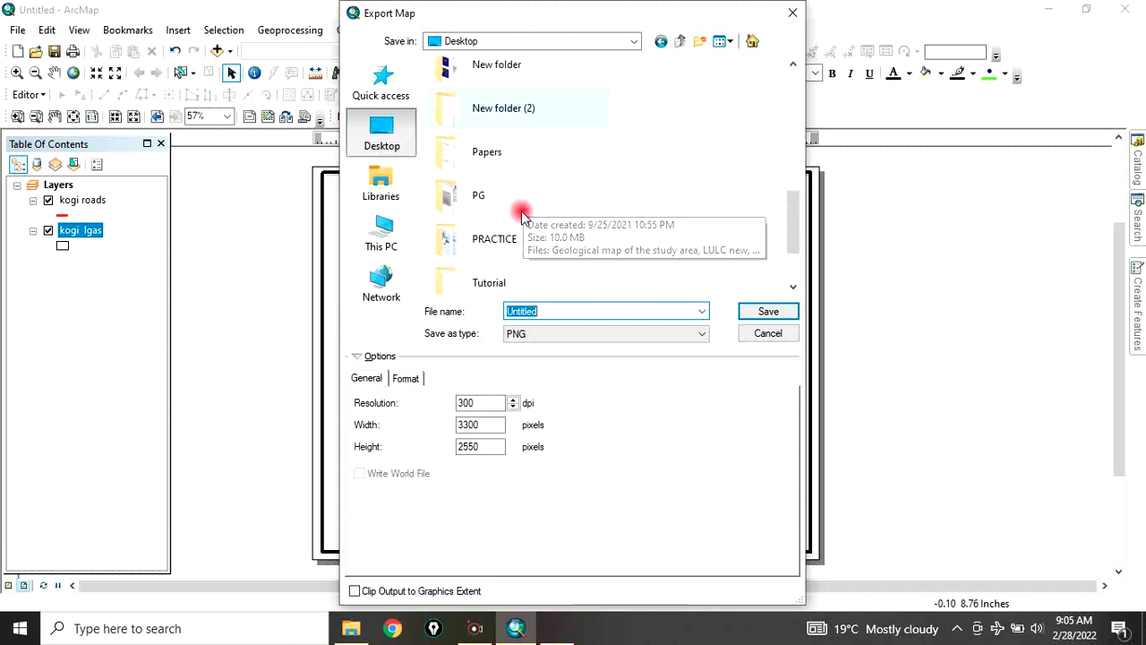
{"action": "scroll", "coordinate": [516, 225], "scroll_direction": "down", "scroll_amount": 2}
{"action": "double_click", "coordinate": [506, 186]}
Export the layout as a 350 dpi JPEG named map.
{"action": "left_click_drag", "start_coordinate": [513, 309], "coordinate": [534, 310]}
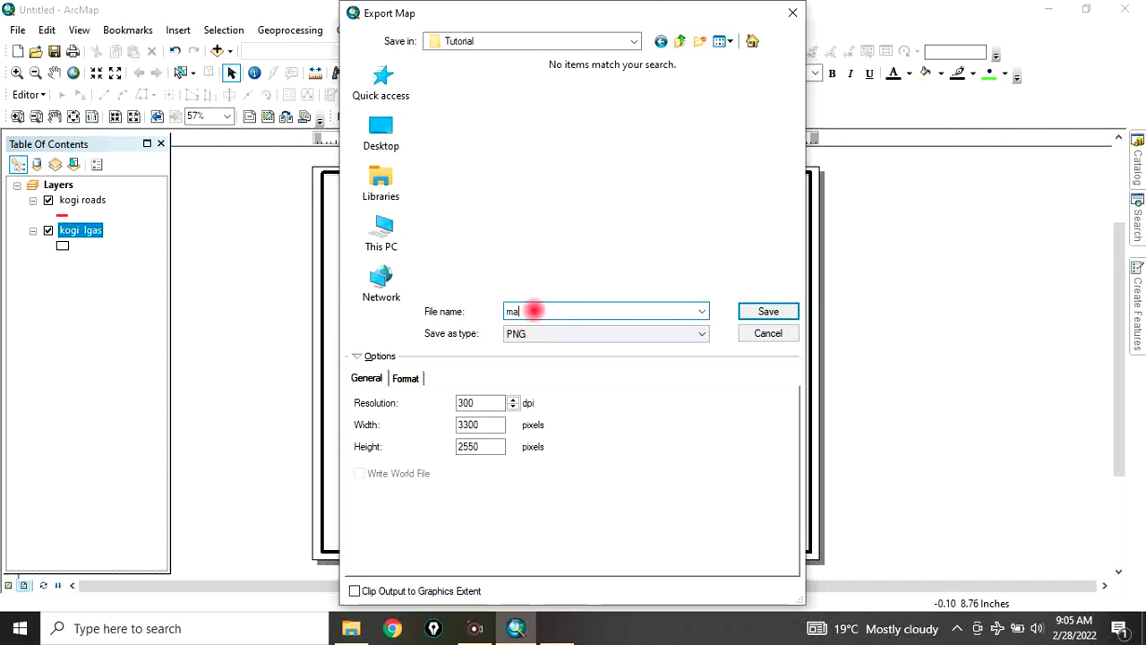
{"action": "left_click", "coordinate": [702, 335]}
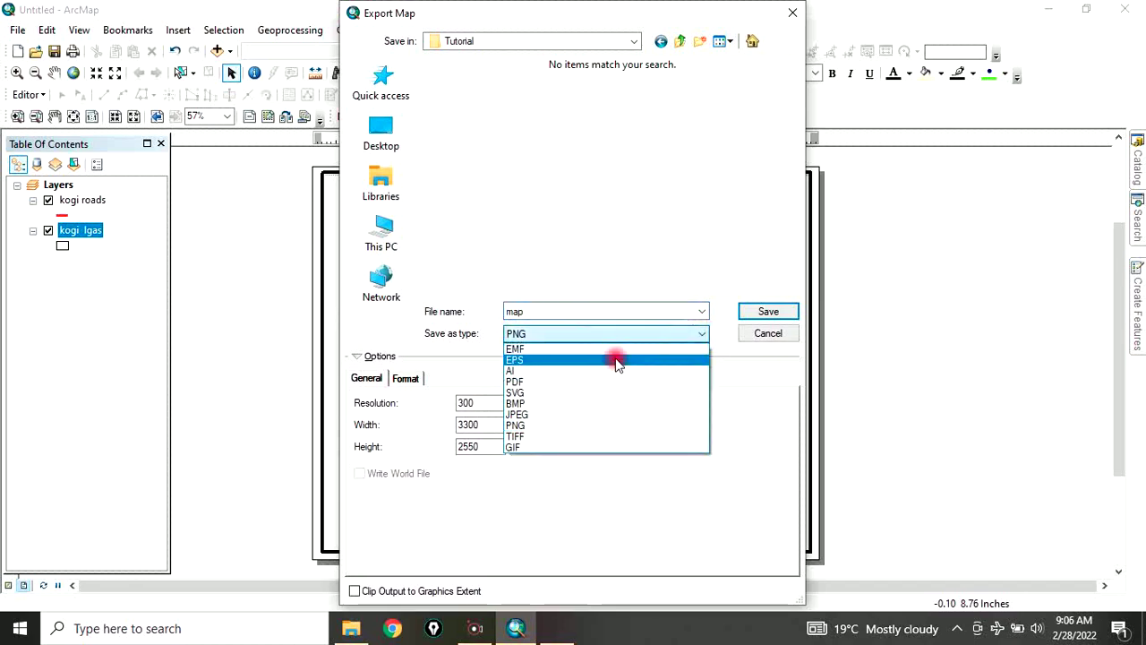
{"action": "left_click", "coordinate": [517, 415]}
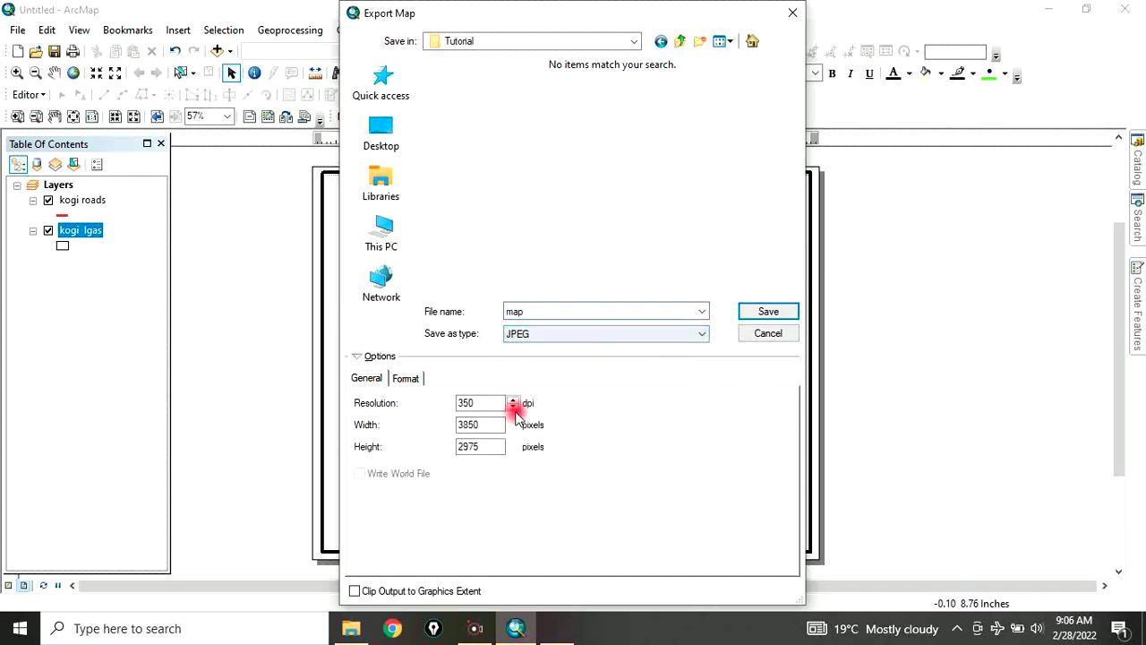
{"action": "left_click", "coordinate": [768, 311]}
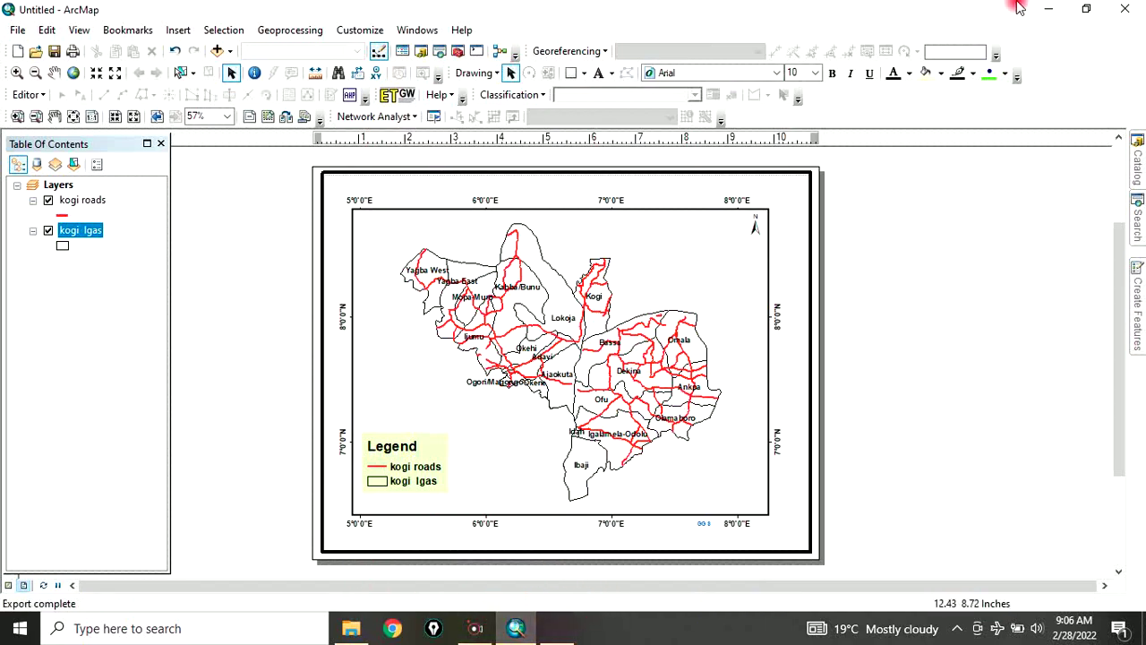
{"action": "left_click", "coordinate": [1048, 9]}
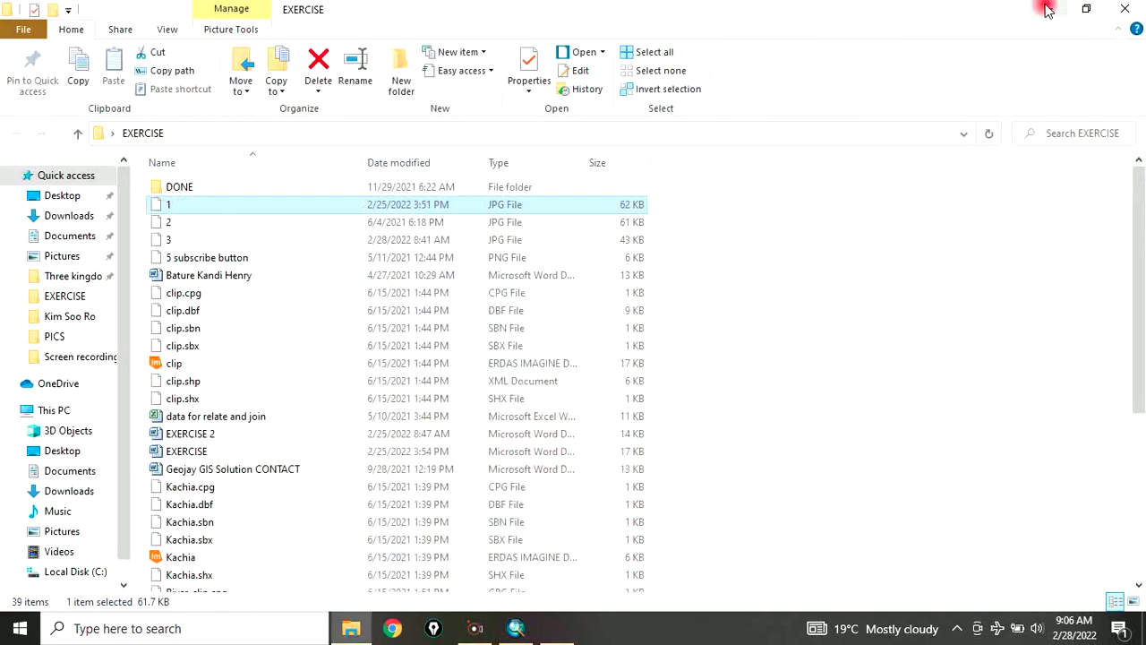
Close the EXERCISE window and open map.jpg from the Tutorial folder in Photos.
{"action": "left_click", "coordinate": [1128, 9]}
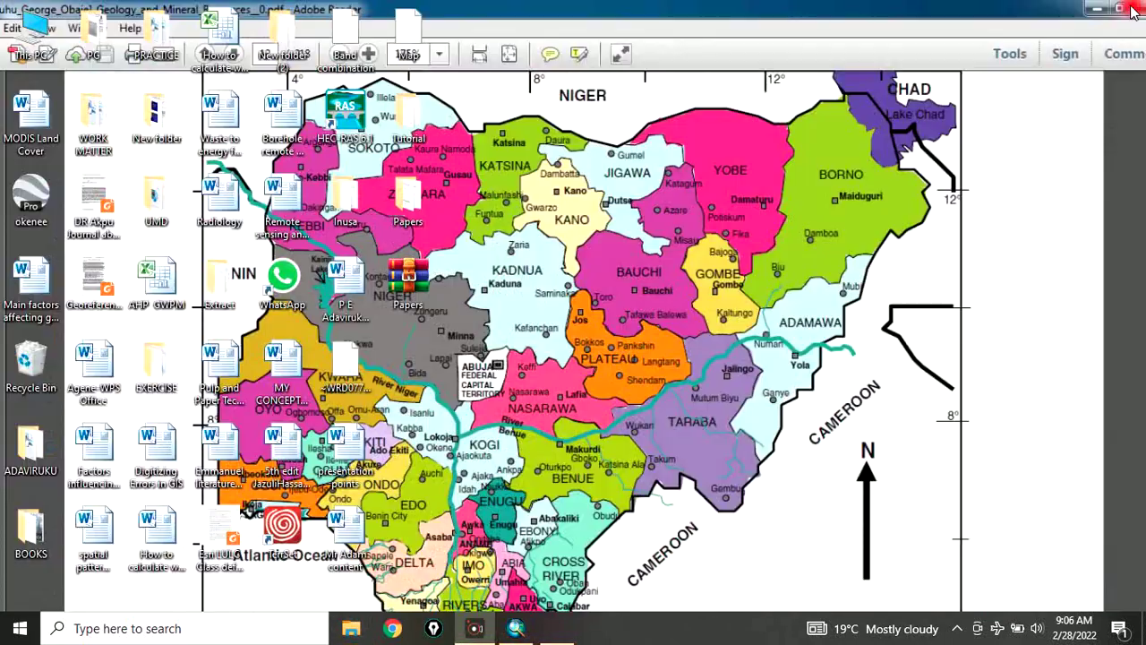
{"action": "double_click", "coordinate": [410, 132]}
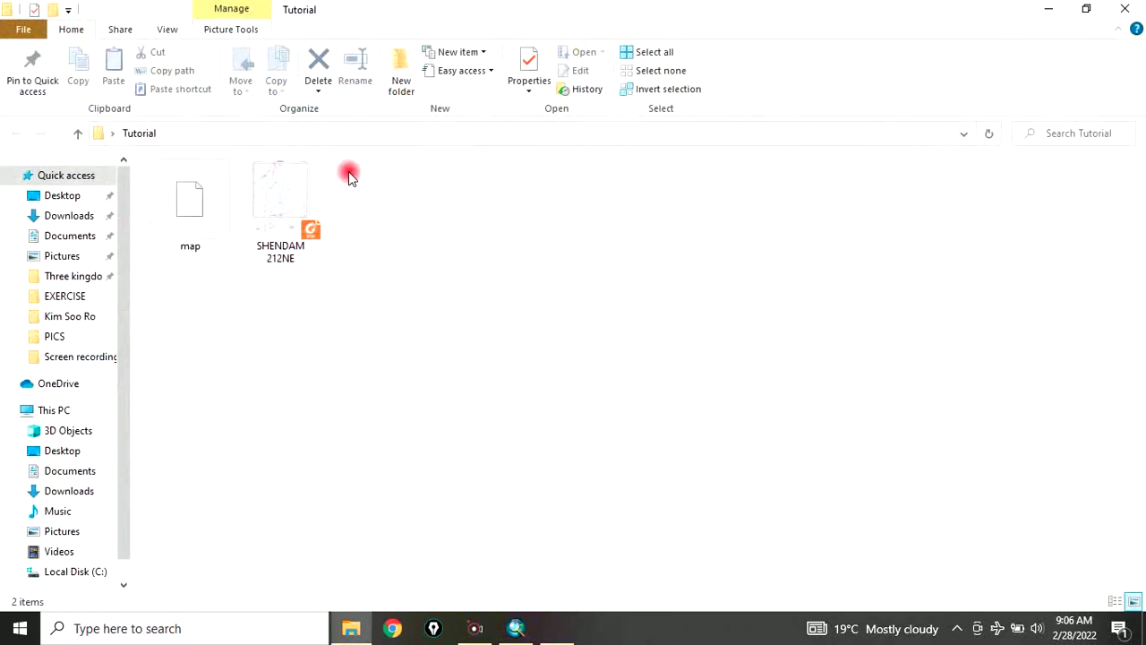
{"action": "double_click", "coordinate": [181, 215]}
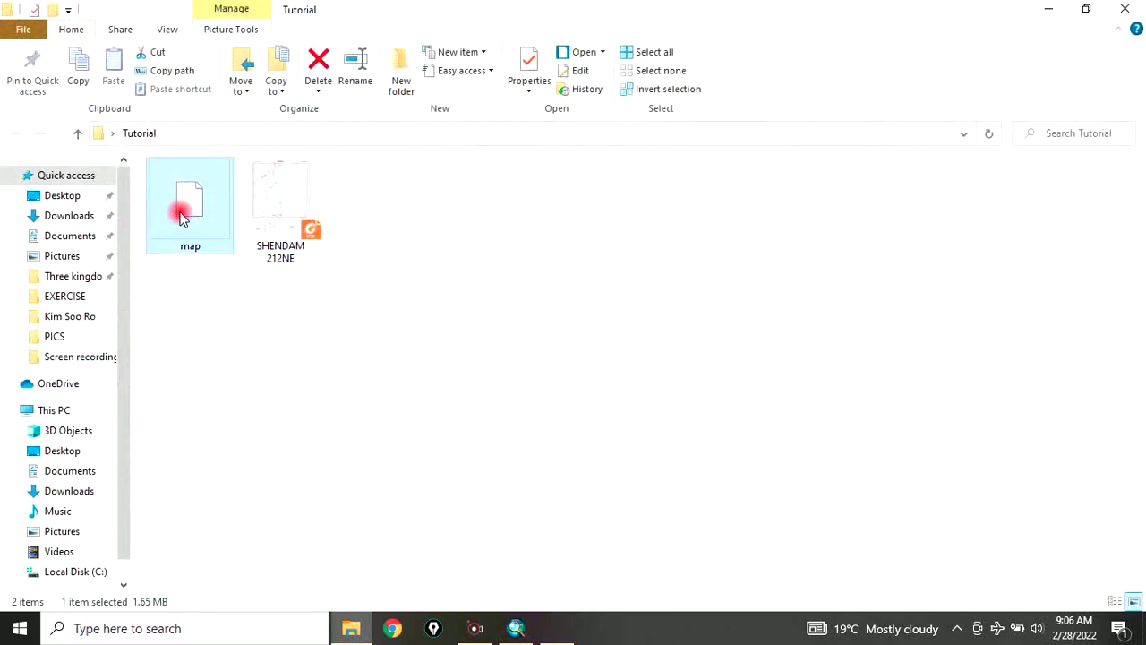